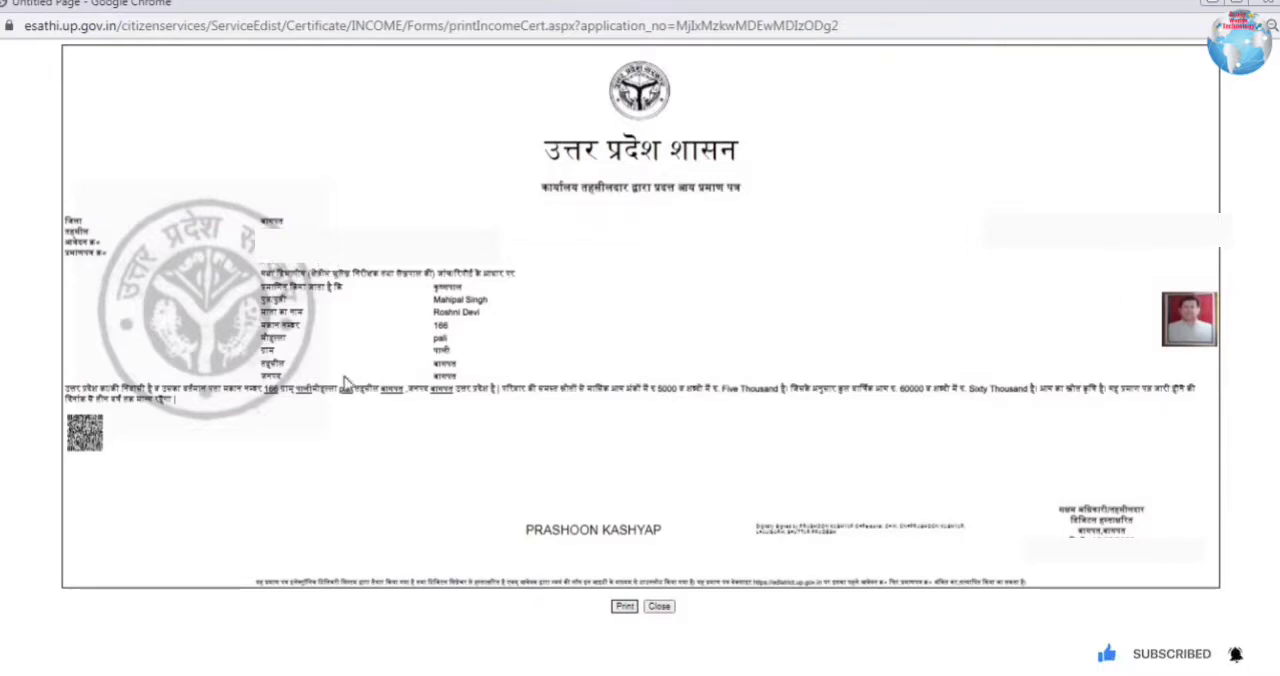
Step: Examine the address and the monthly and annual income statement on the income certificate
left_click_drag(224, 394, 405, 398)
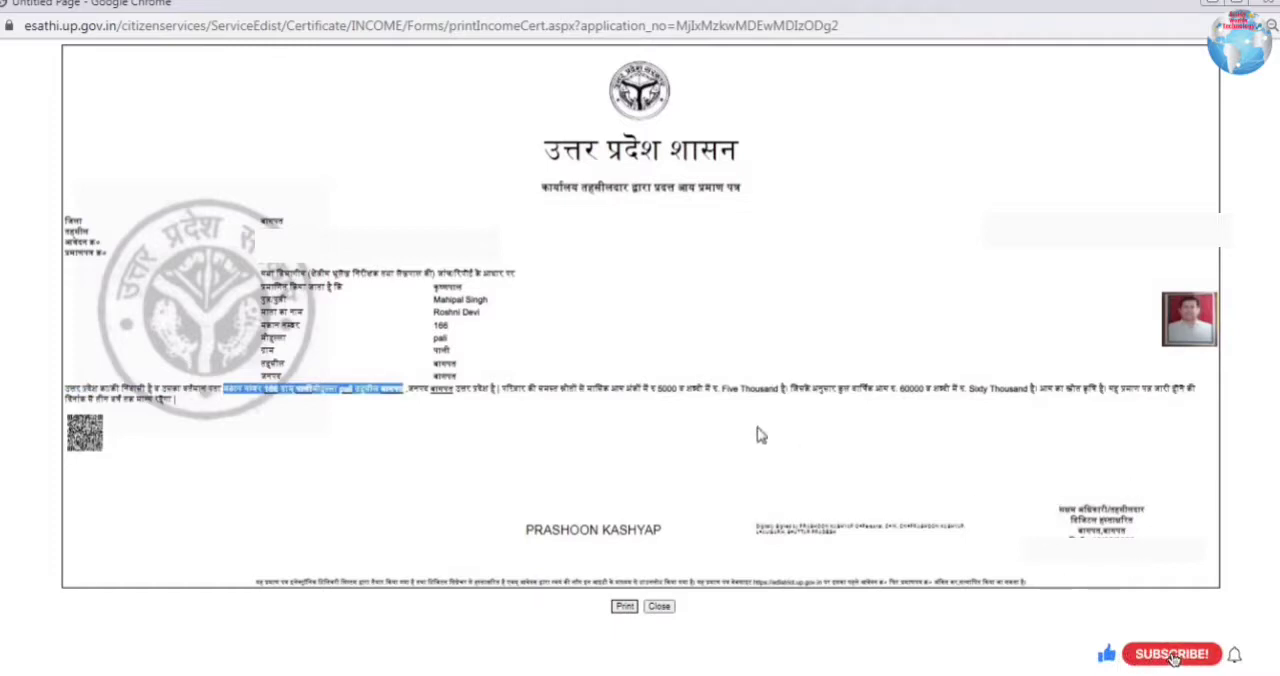
left_click_drag(648, 391, 1000, 405)
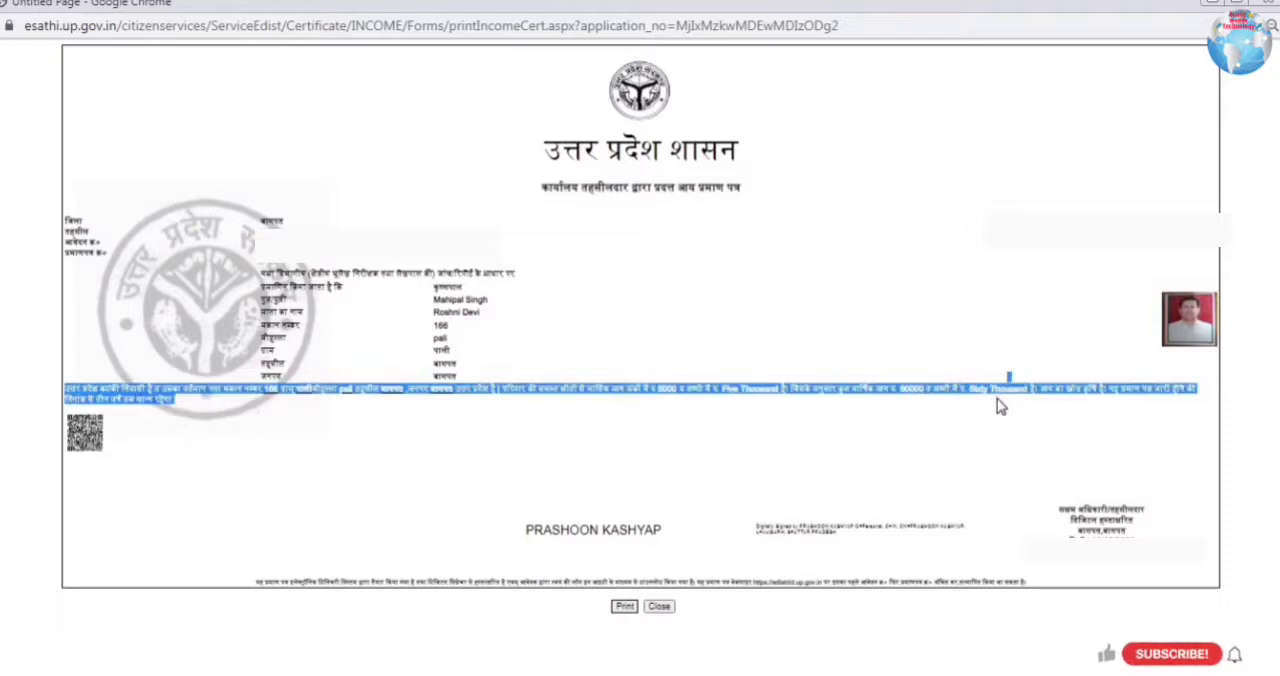
left_click(1095, 408)
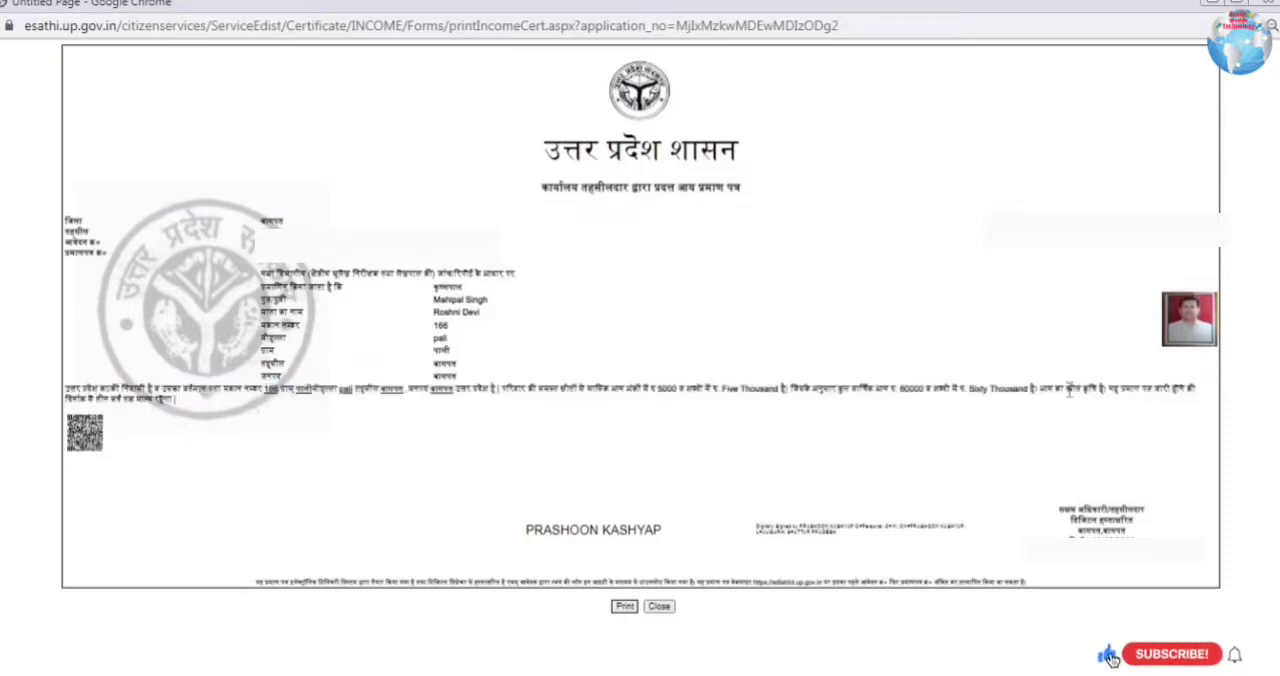
Step: Search for "edistrict up" in a new tab and open the eDistrict UP government website without translating it
key("ctrl+t")
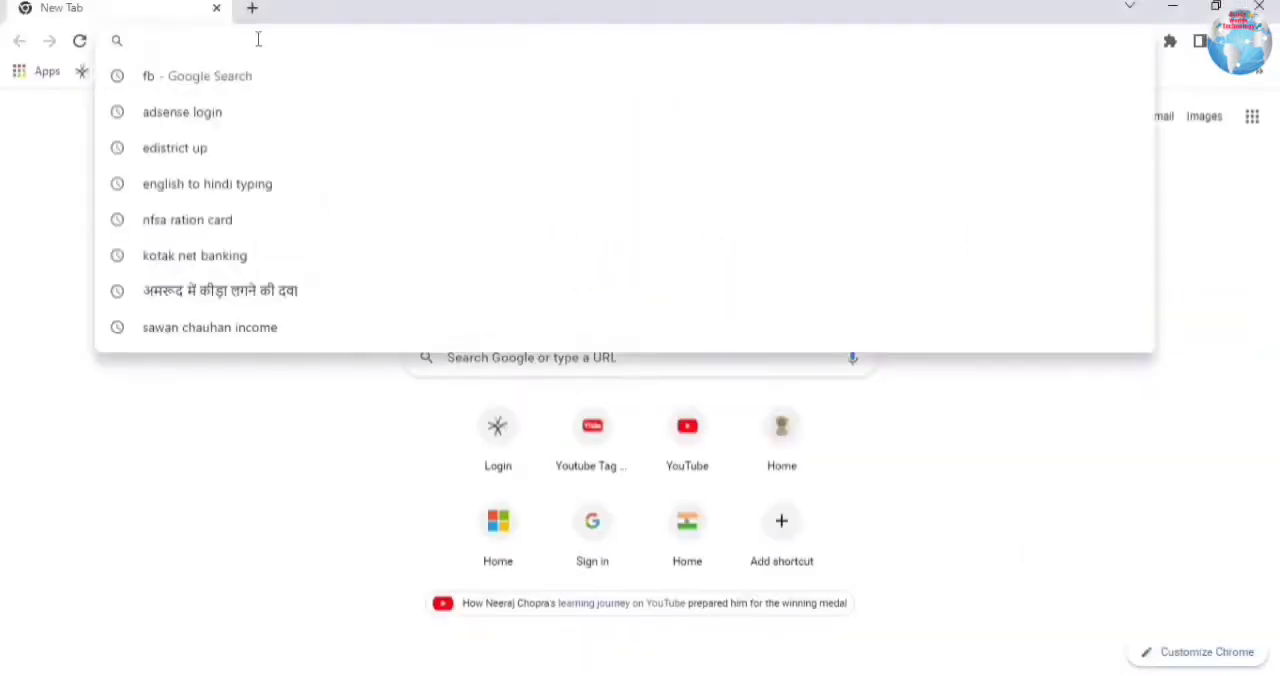
type("ed")
left_click(207, 165)
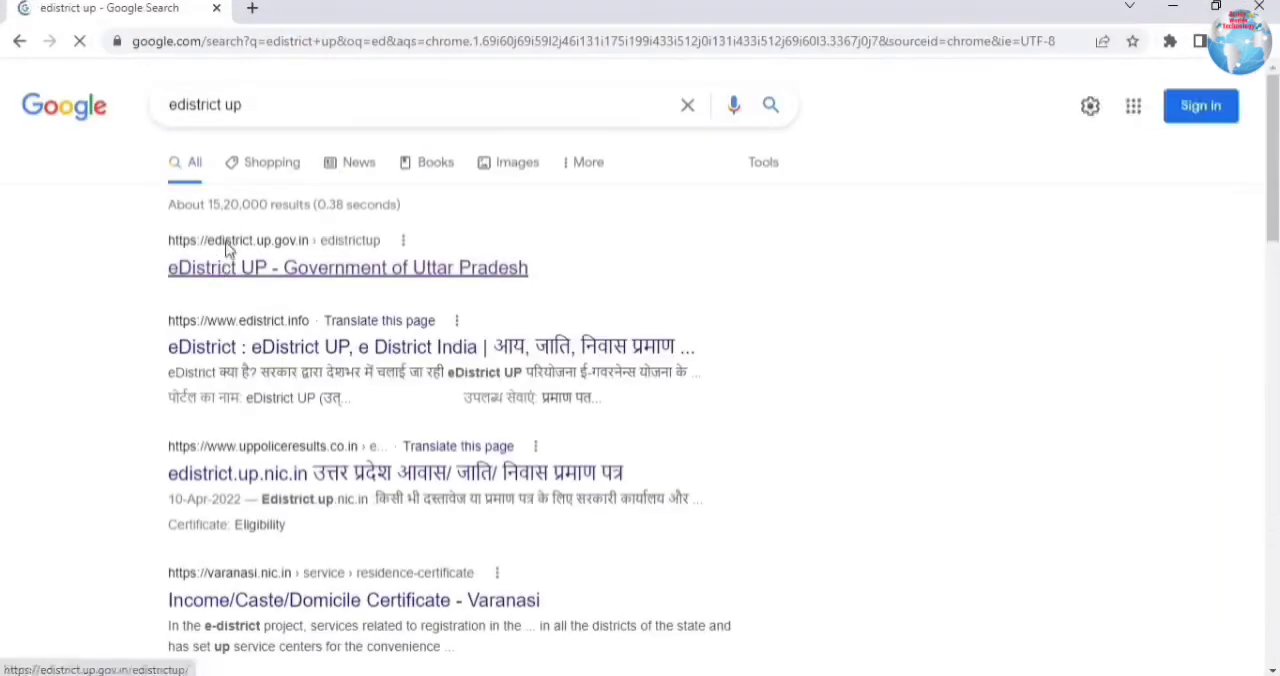
left_click(228, 252)
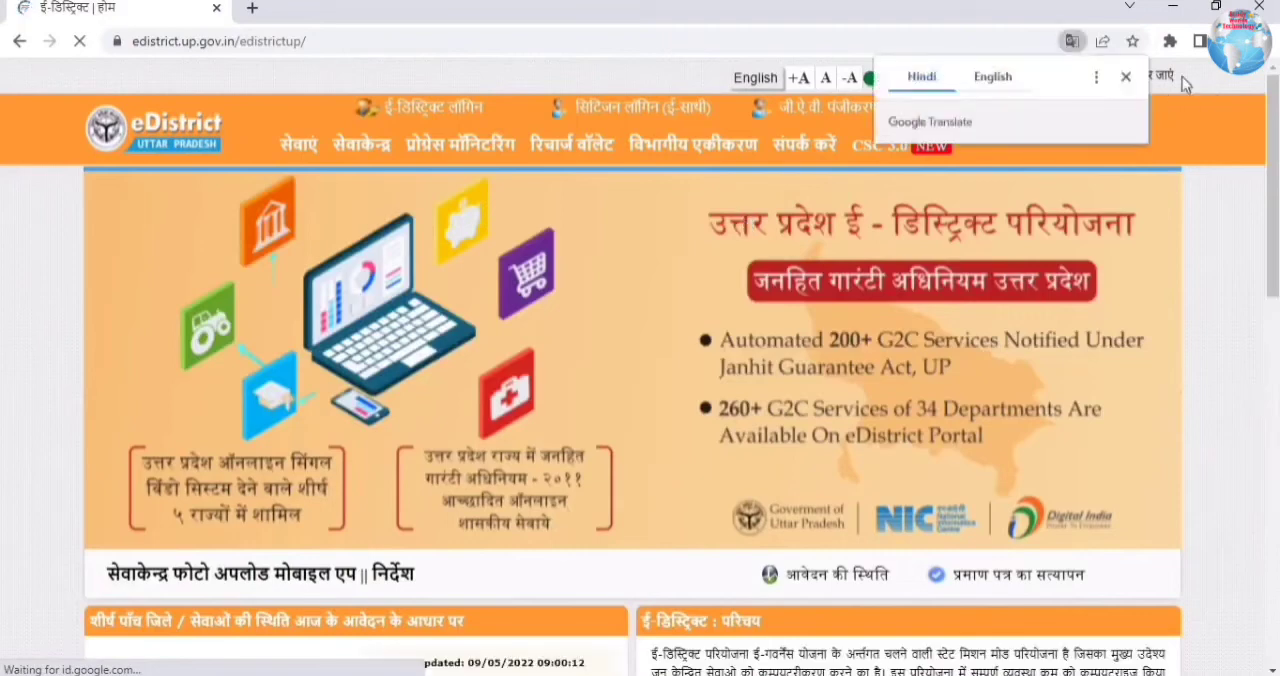
left_click(1128, 80)
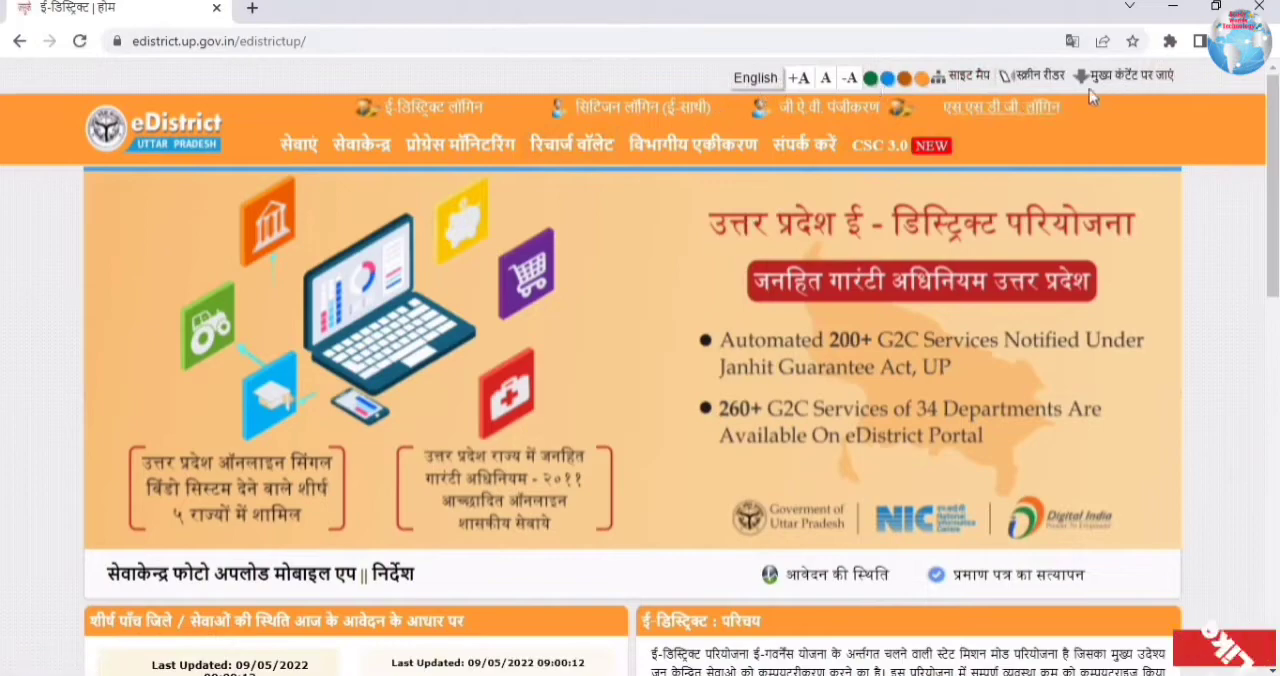
Step: Open the citizen login (e-Sathi) page untranslated and review the registered user login fields
left_click(615, 100)
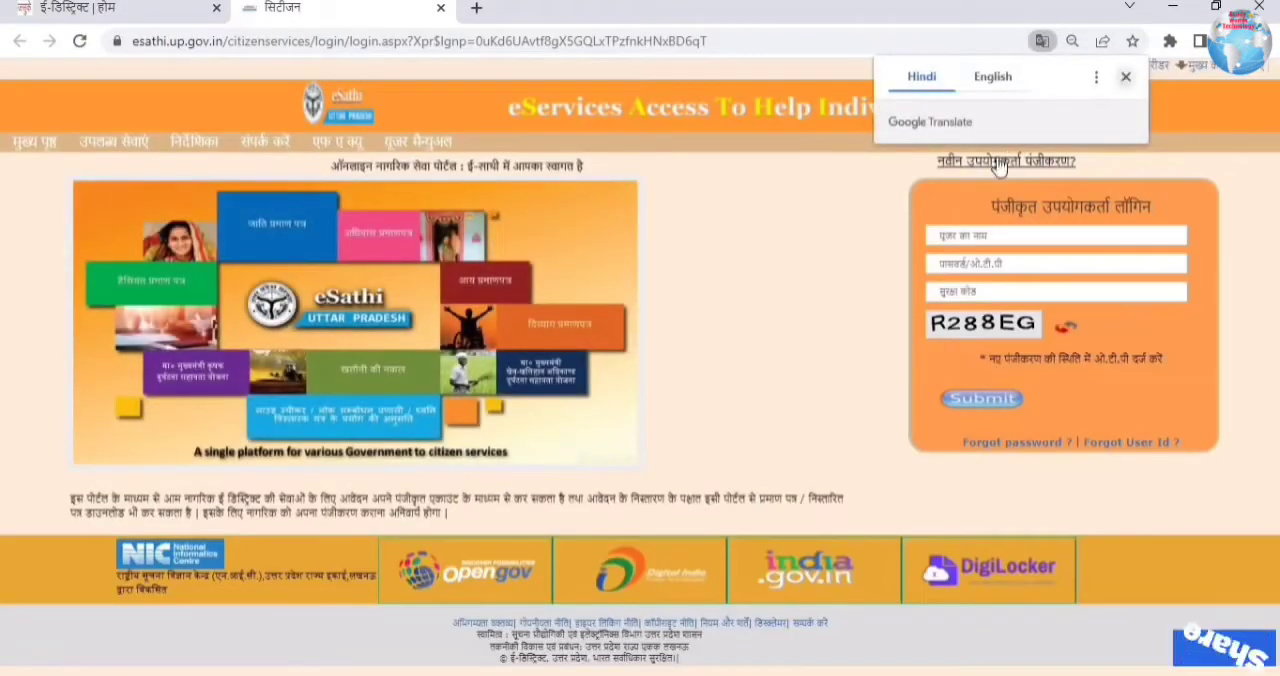
left_click(1125, 79)
left_click_drag(992, 207, 1156, 217)
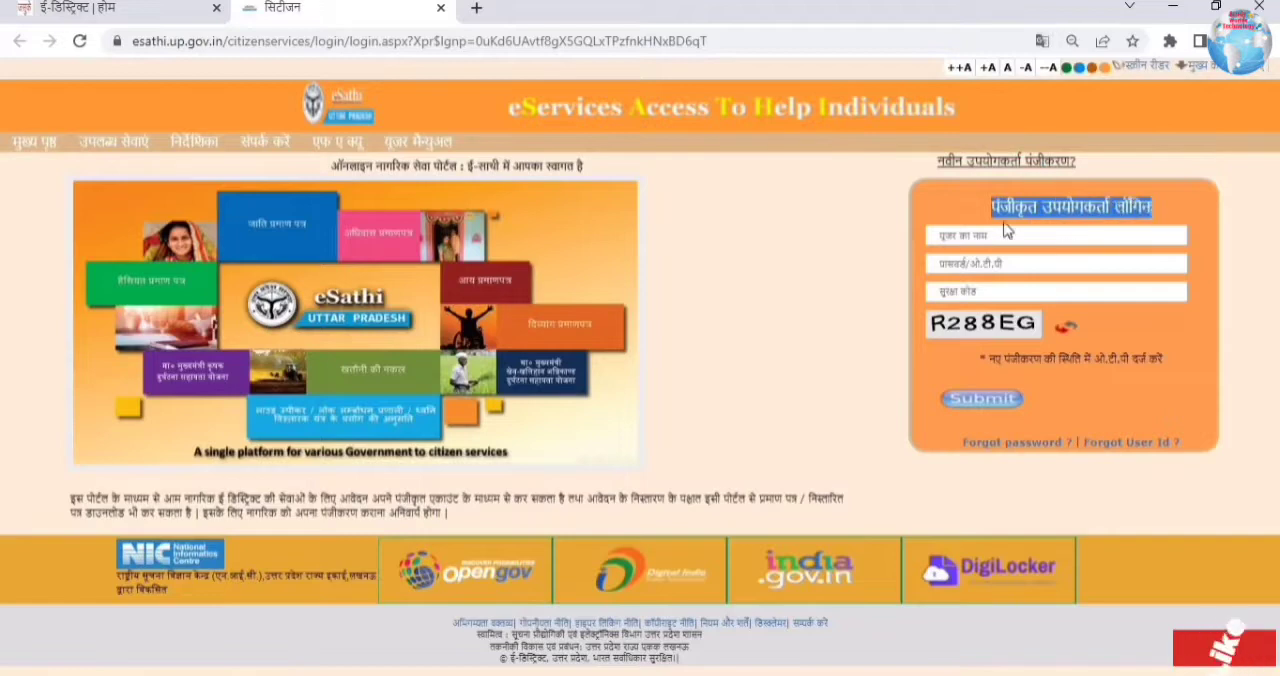
left_click(977, 236)
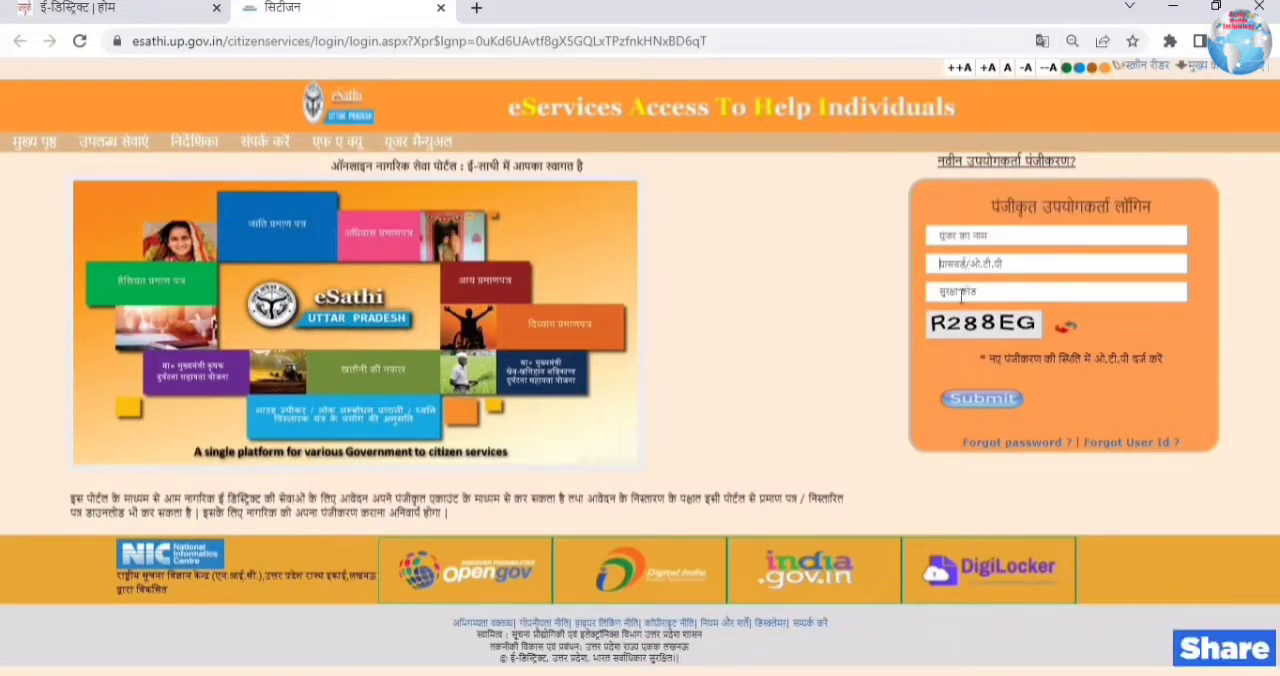
left_click(962, 295)
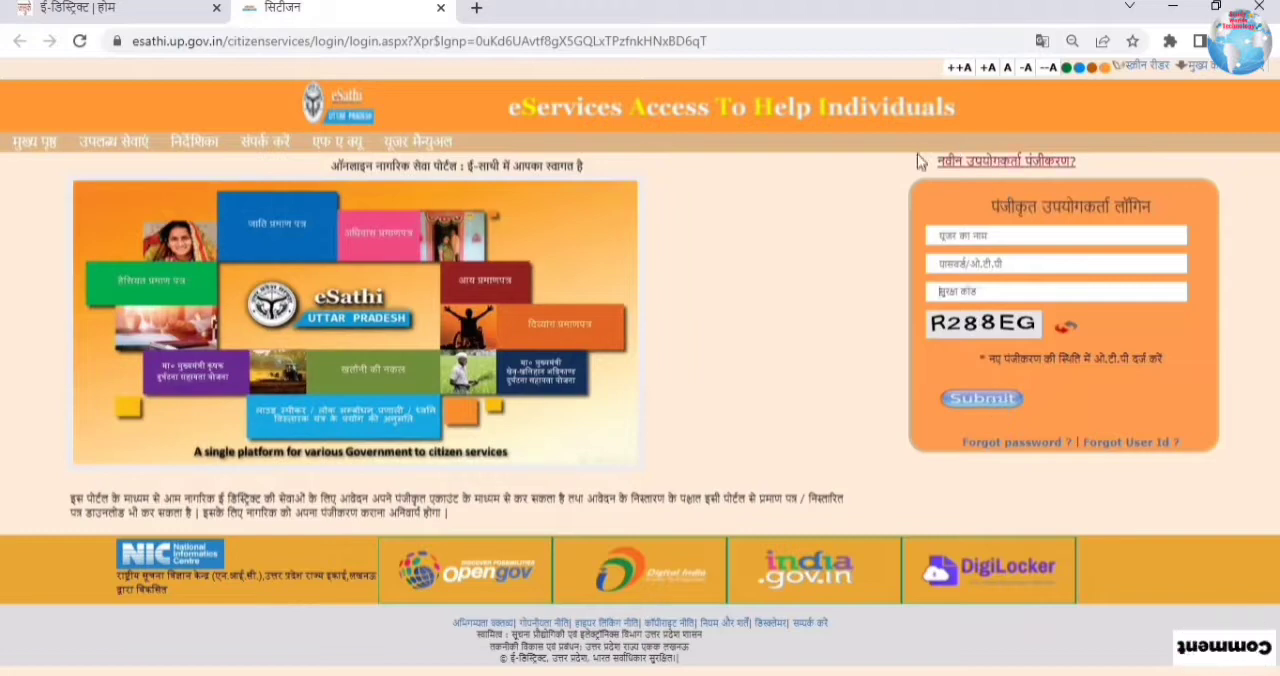
Step: Open the new user registration form, enter a login ID and check its availability
left_click(1082, 164)
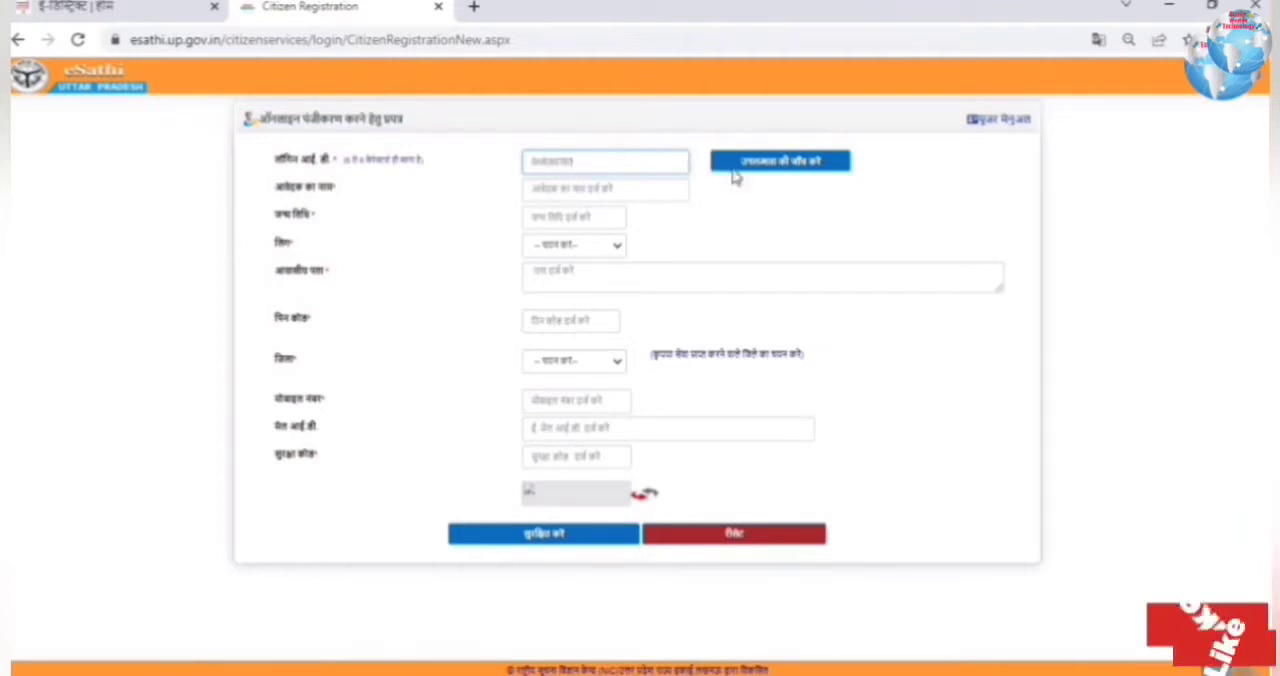
left_click(733, 170)
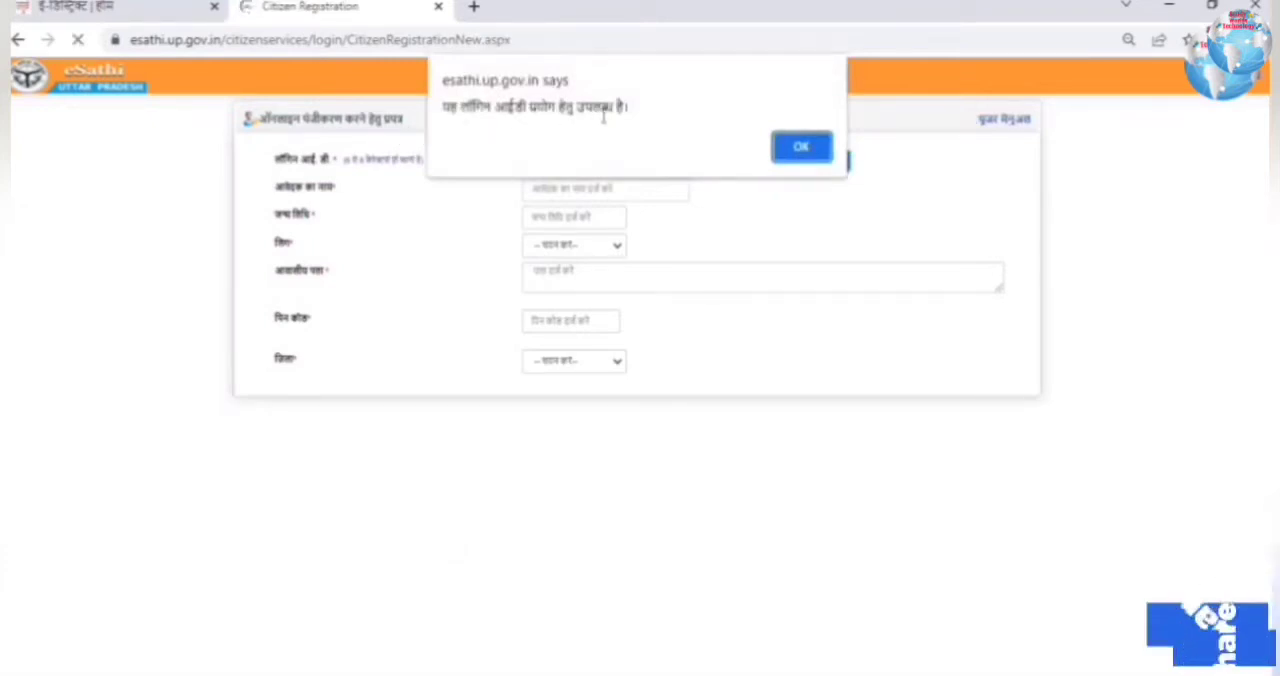
left_click(808, 150)
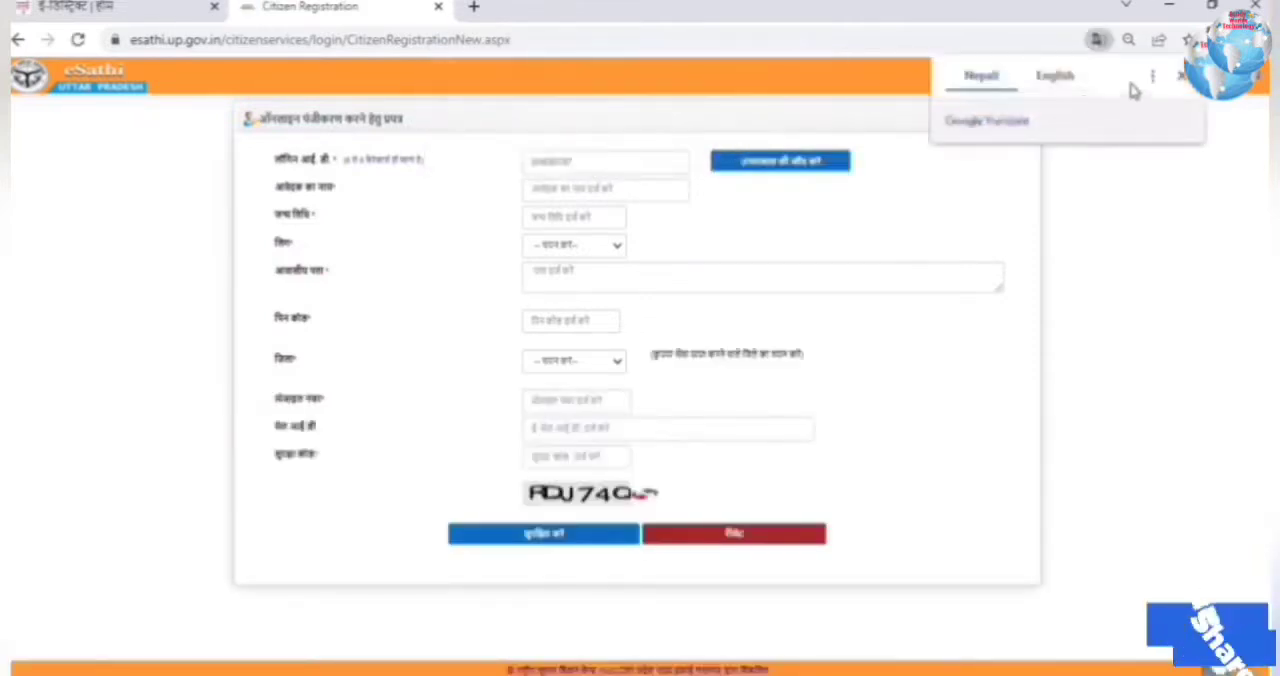
left_click(1183, 77)
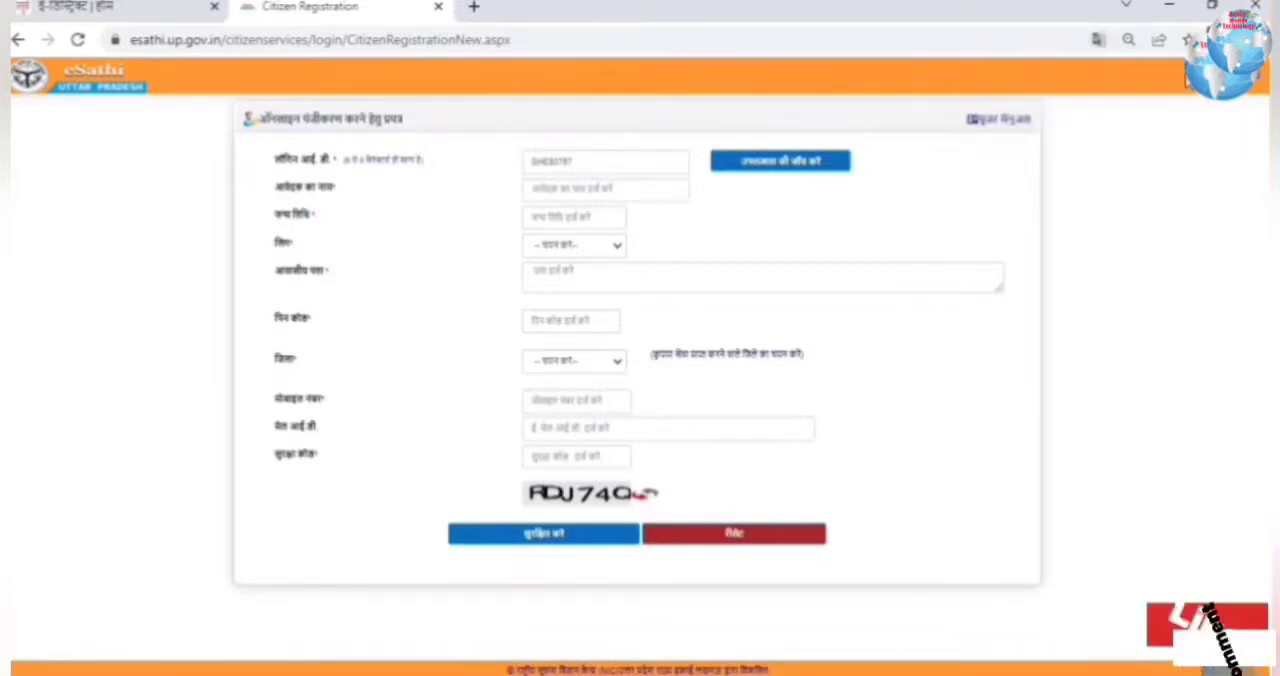
Step: Enter the applicant's full name and date of birth, and choose पुरुष as the gender
left_click(581, 191)
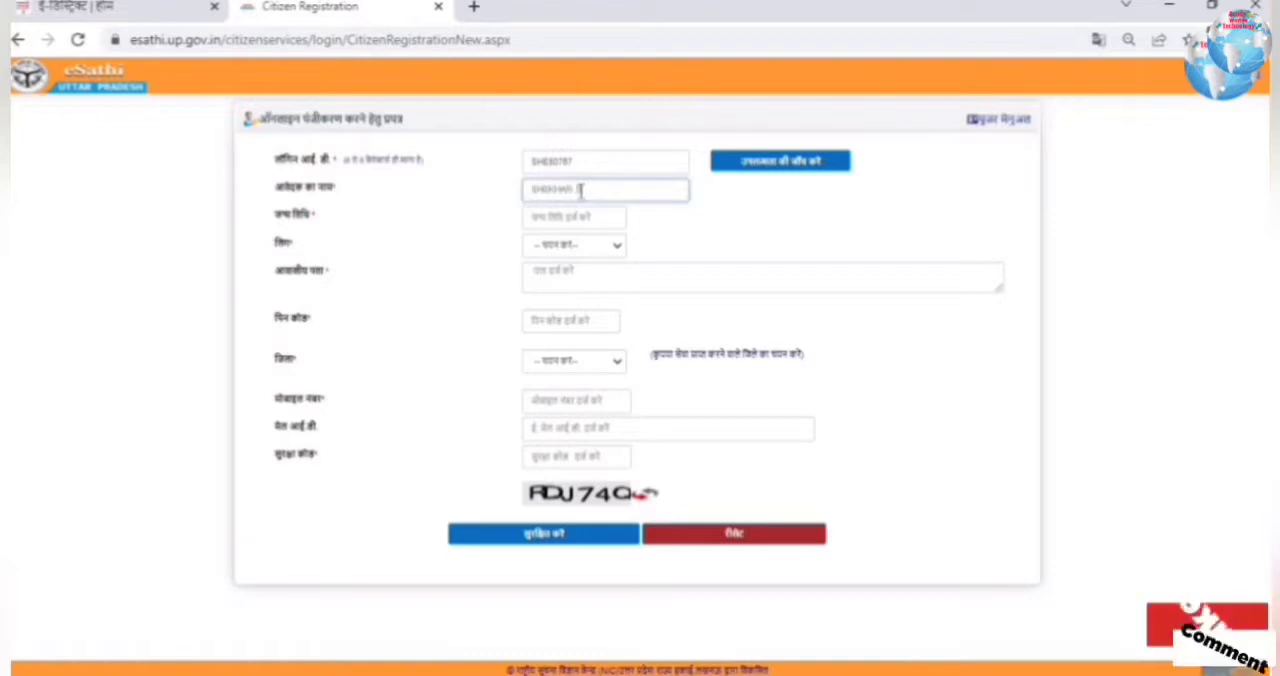
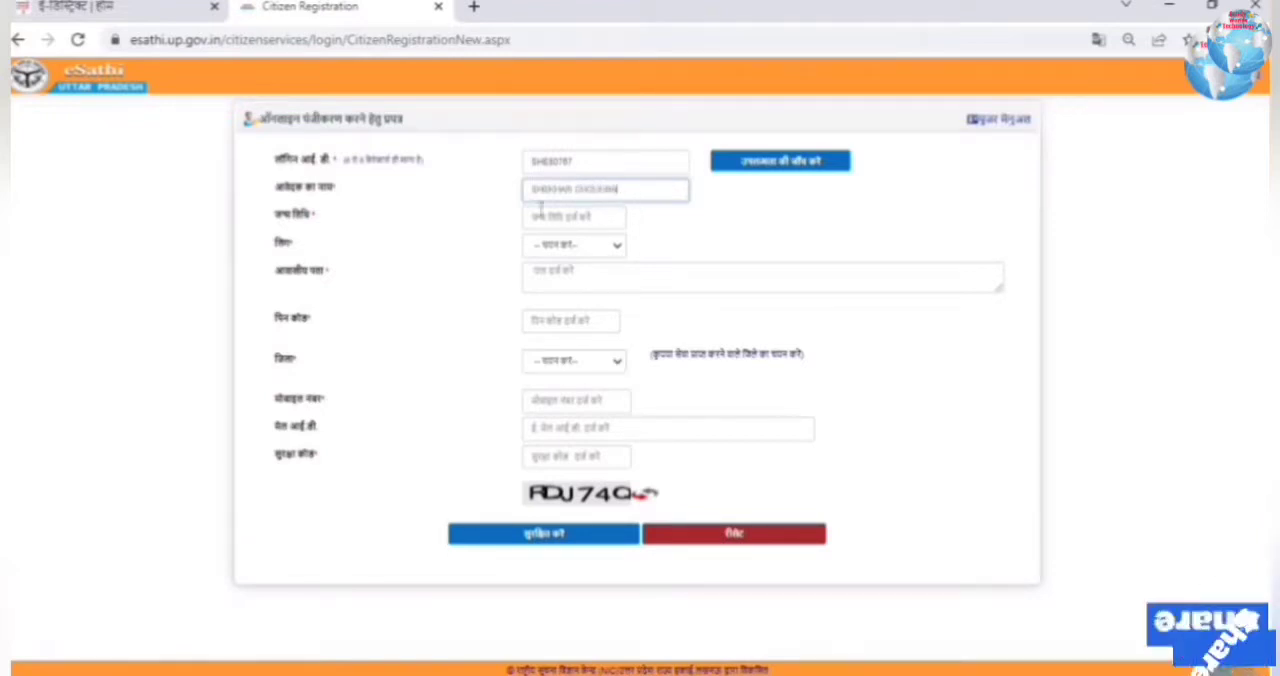
left_click(550, 212)
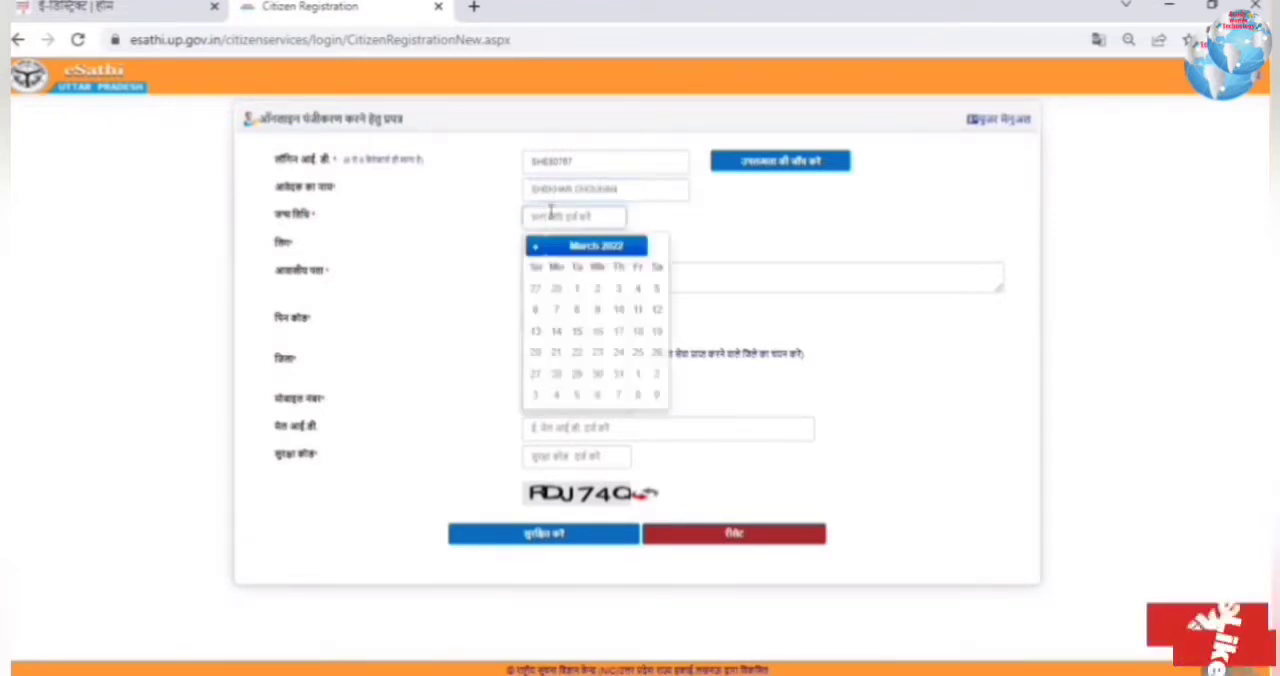
left_click(610, 249)
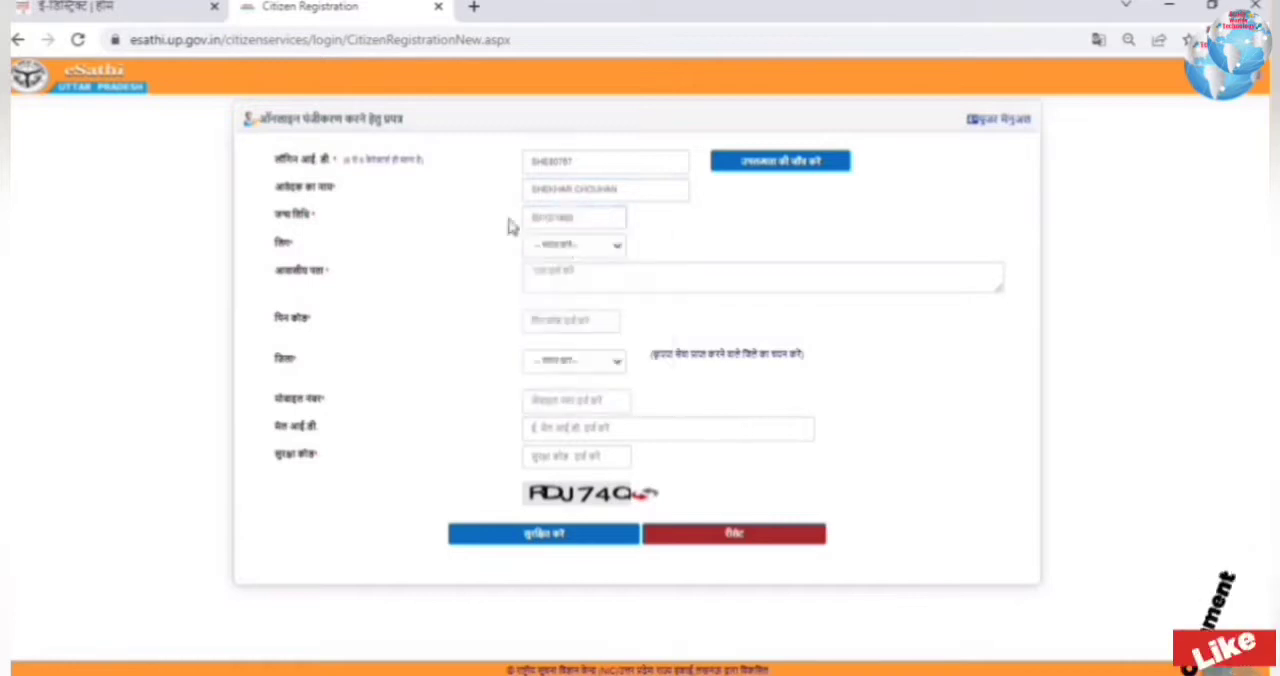
left_click(573, 246)
left_click(559, 281)
Step: Fill in the applicant's residential address and postal code, and choose बागपत as the district
left_click(555, 271)
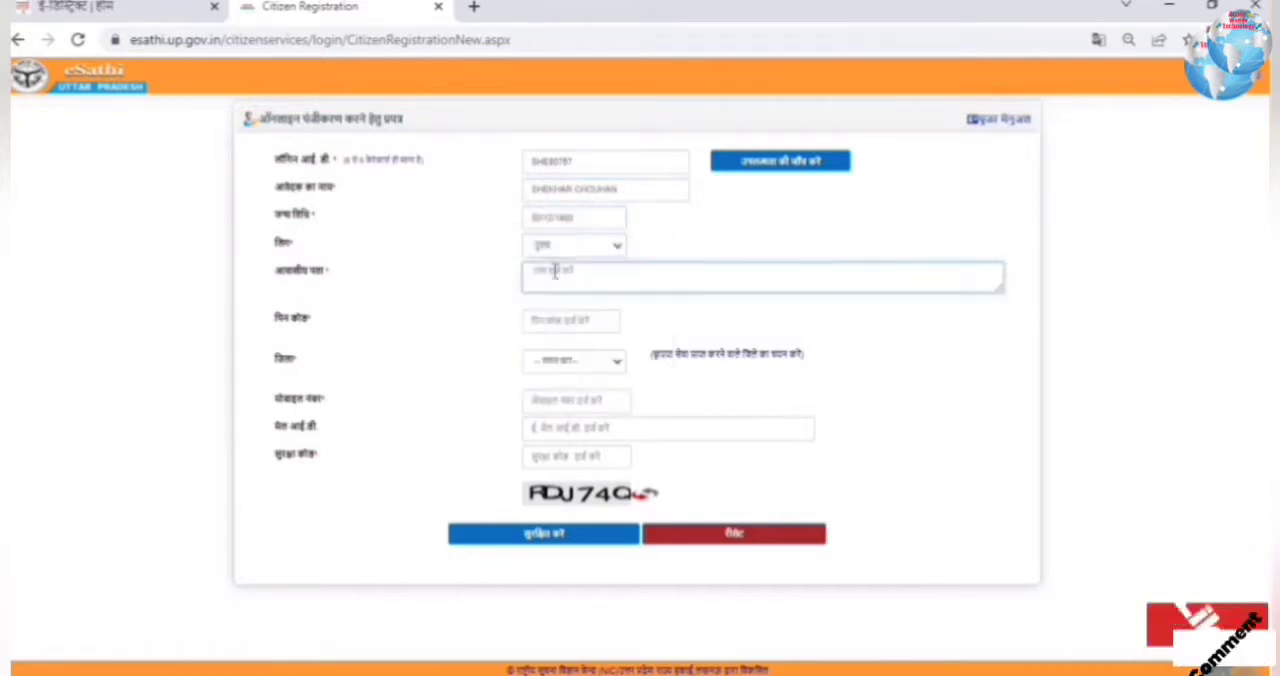
type("VILLA")
left_click(583, 322)
type("250006")
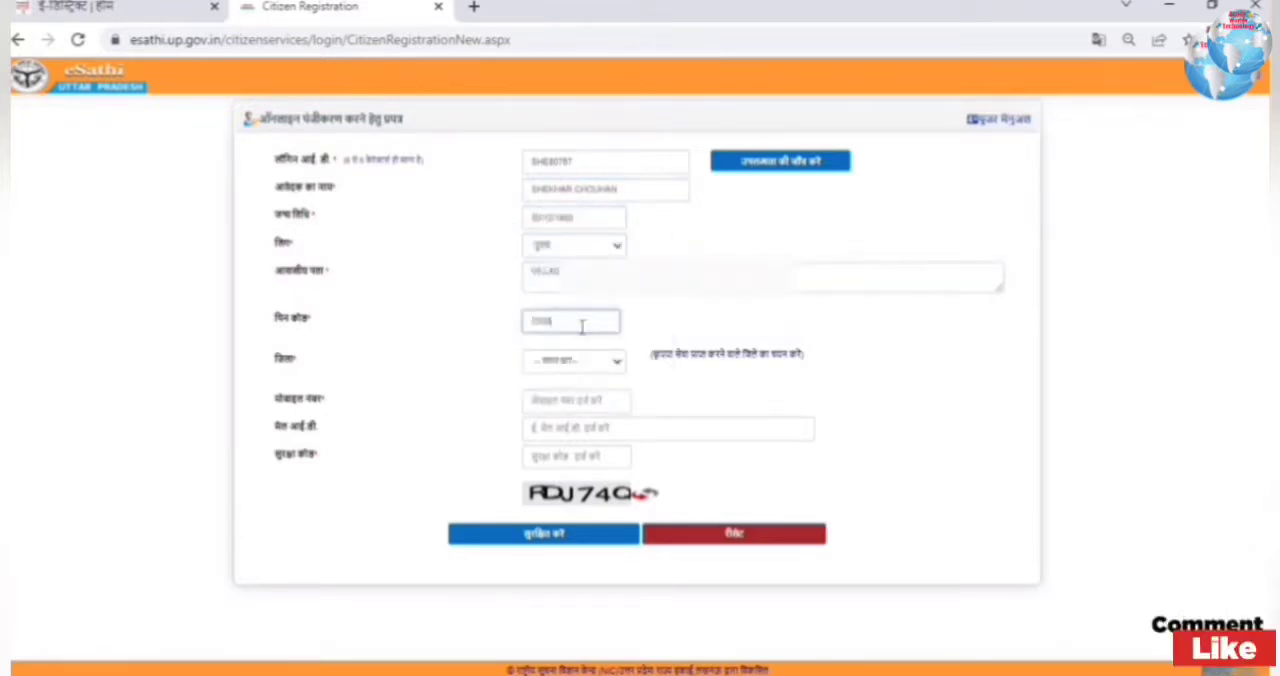
left_click(578, 362)
left_click(547, 493)
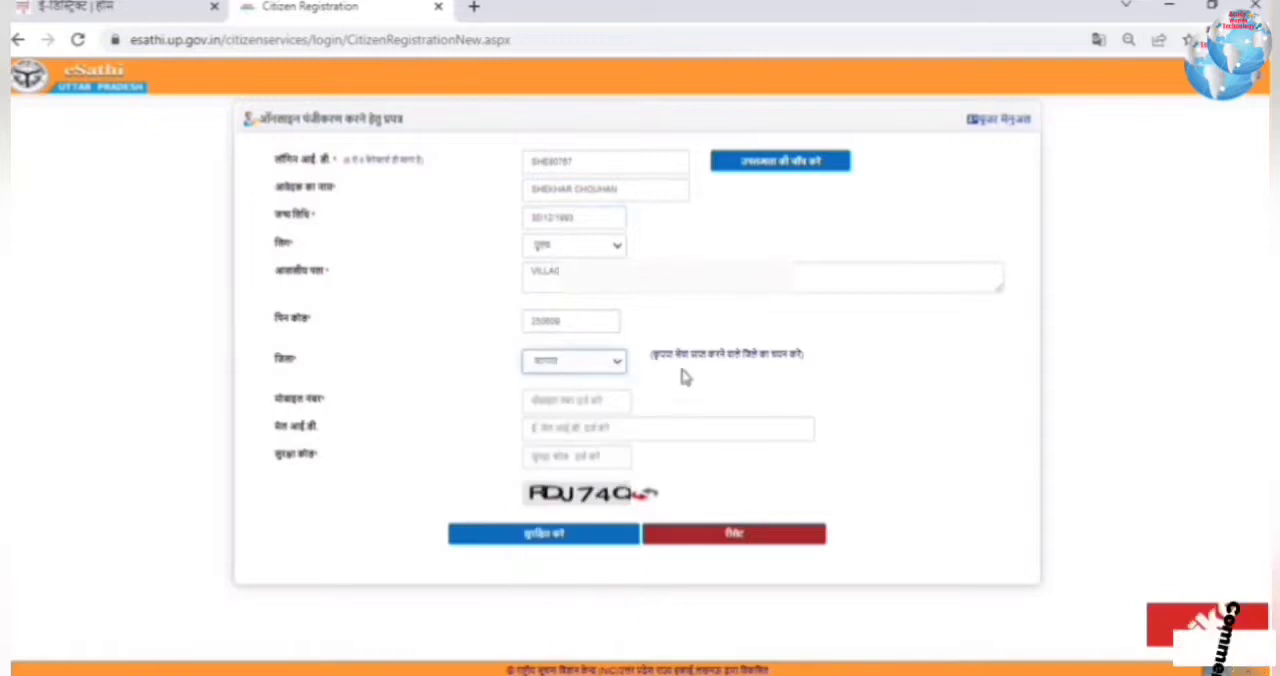
Step: Fill in the applicant's mobile number and e-mail address on the registration form
left_click(614, 400)
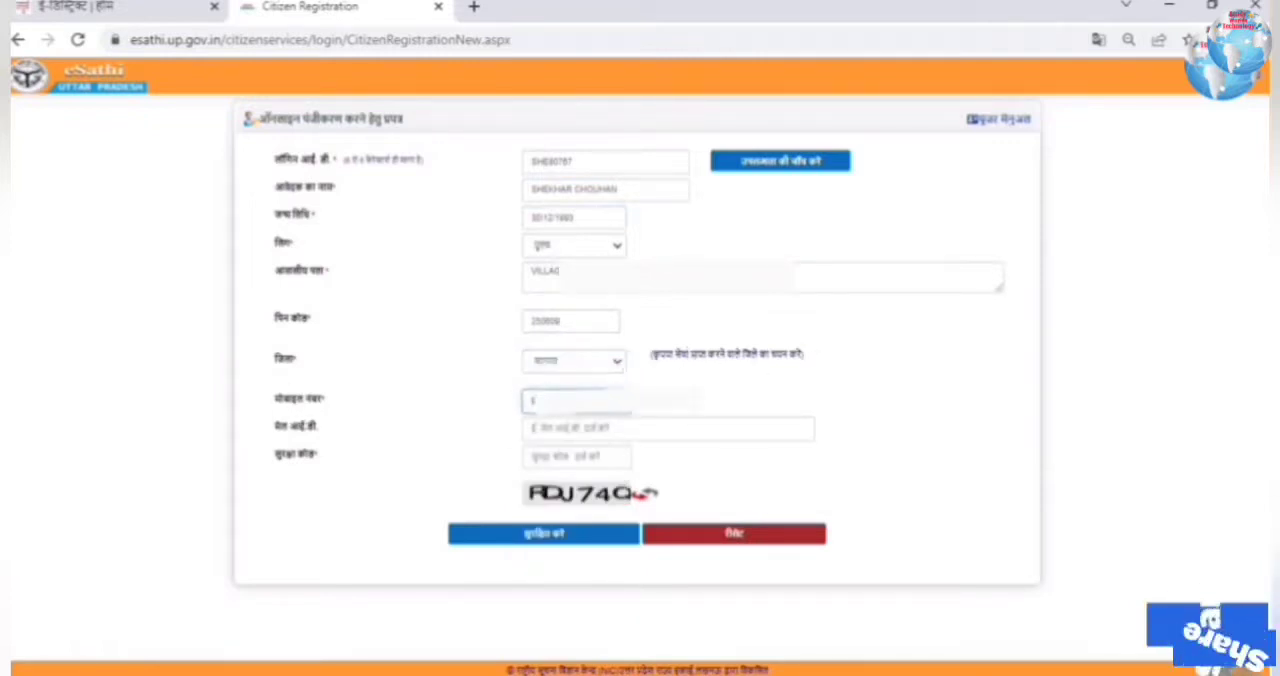
left_click(550, 430)
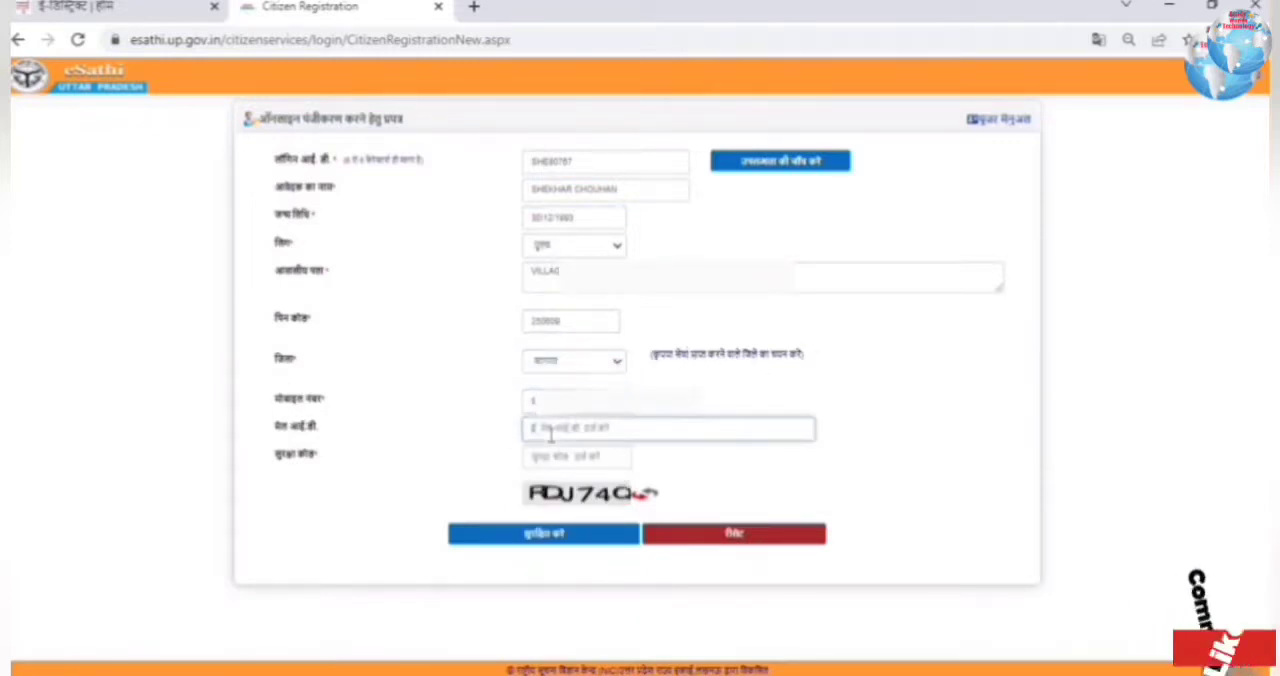
type("s")
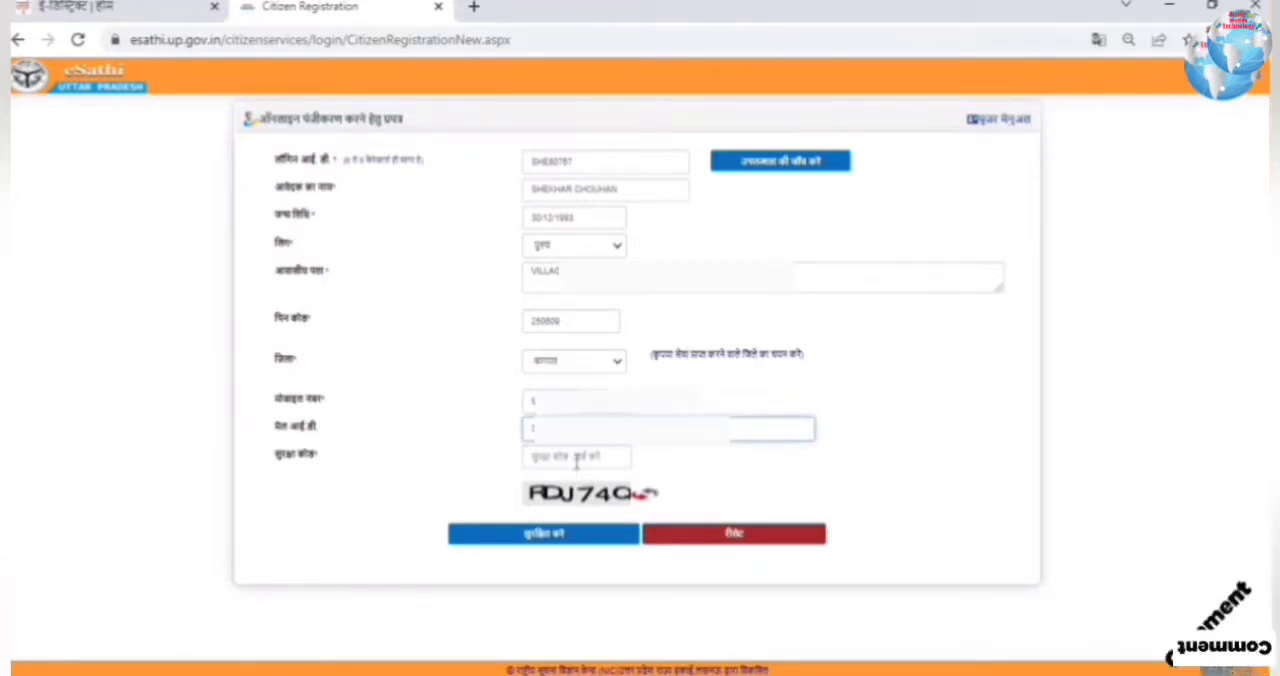
Step: Enter the security code from the captcha image and submit the citizen registration form
left_click(578, 458)
type("RD")
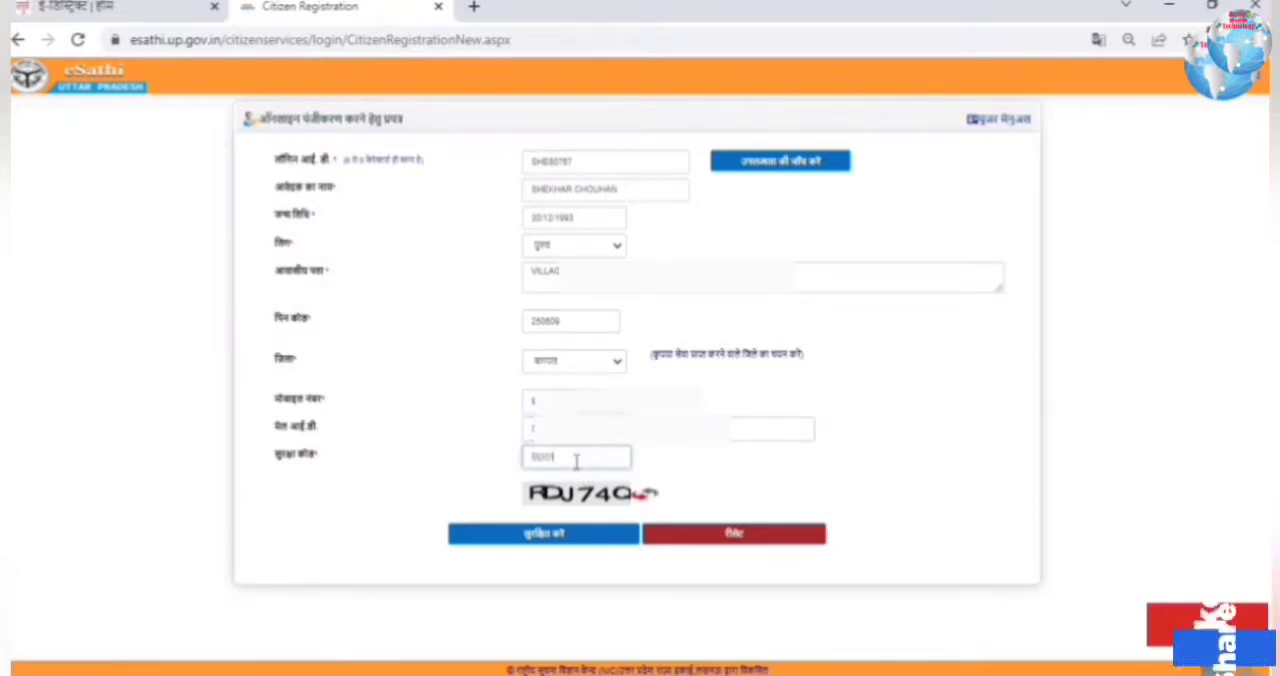
type("J74Q")
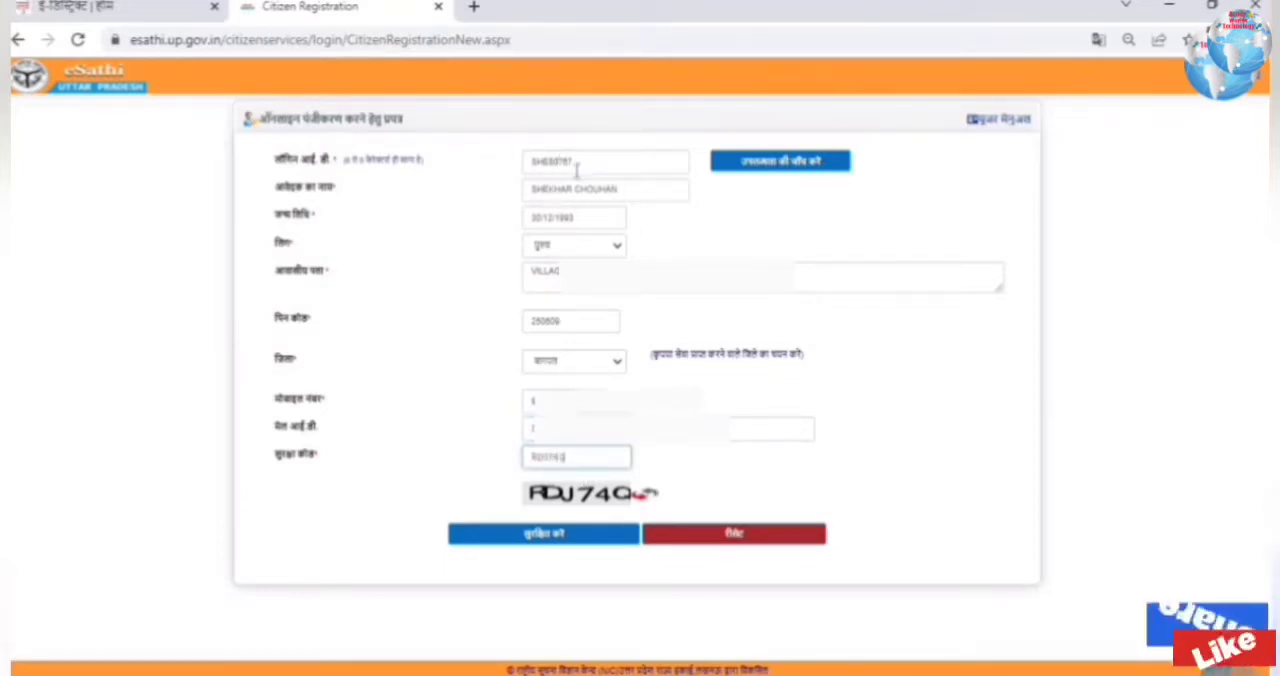
left_click(580, 540)
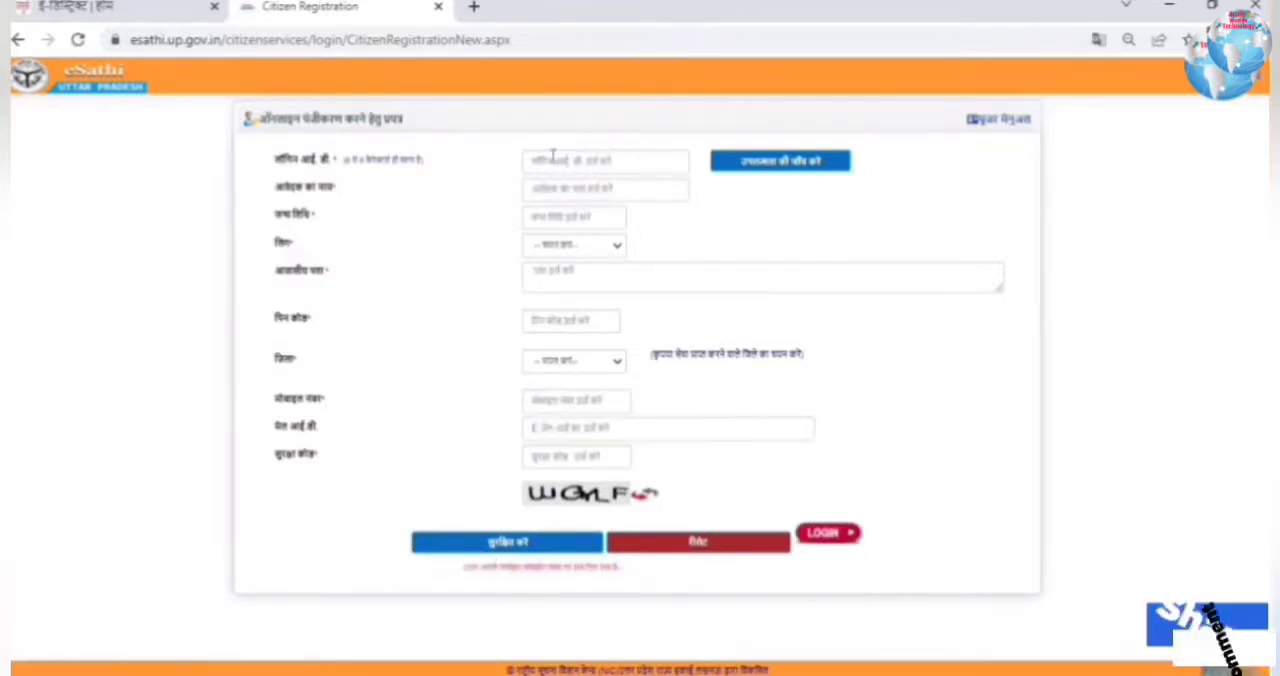
Step: Read the notice below the submitted registration form and return through the eDistrict home page to the citizen login (e-Sathi) page
left_click_drag(466, 567, 627, 578)
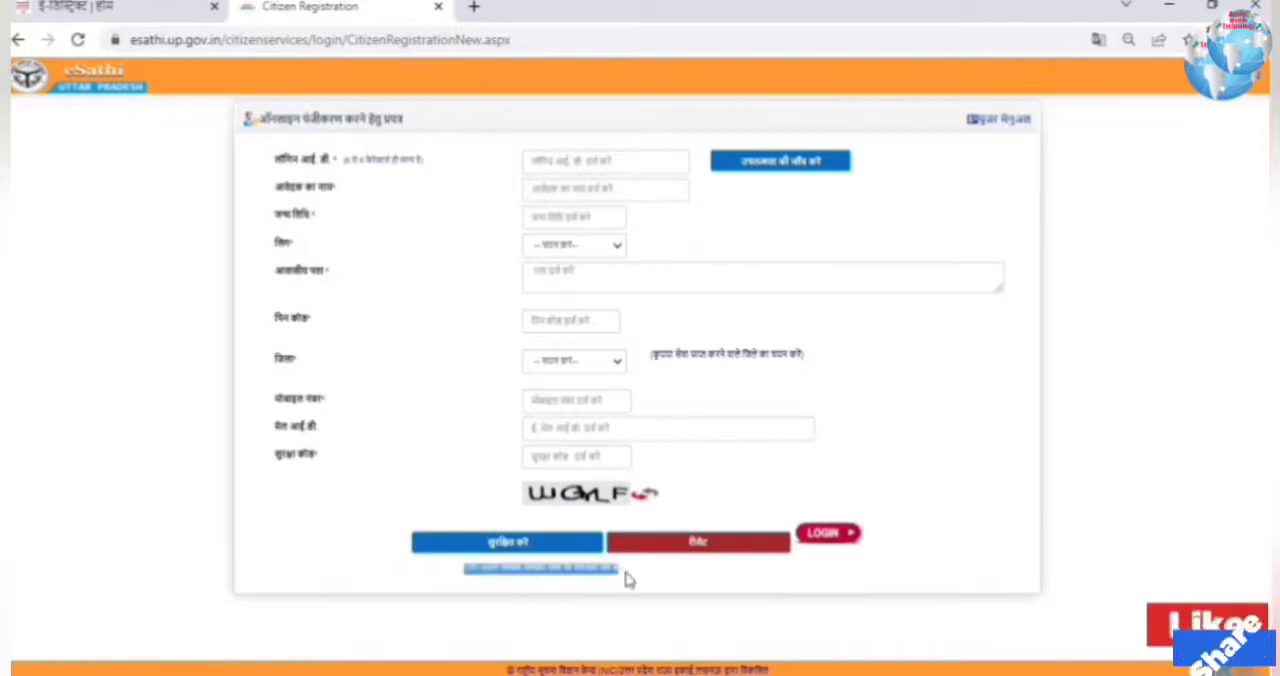
left_click(829, 537)
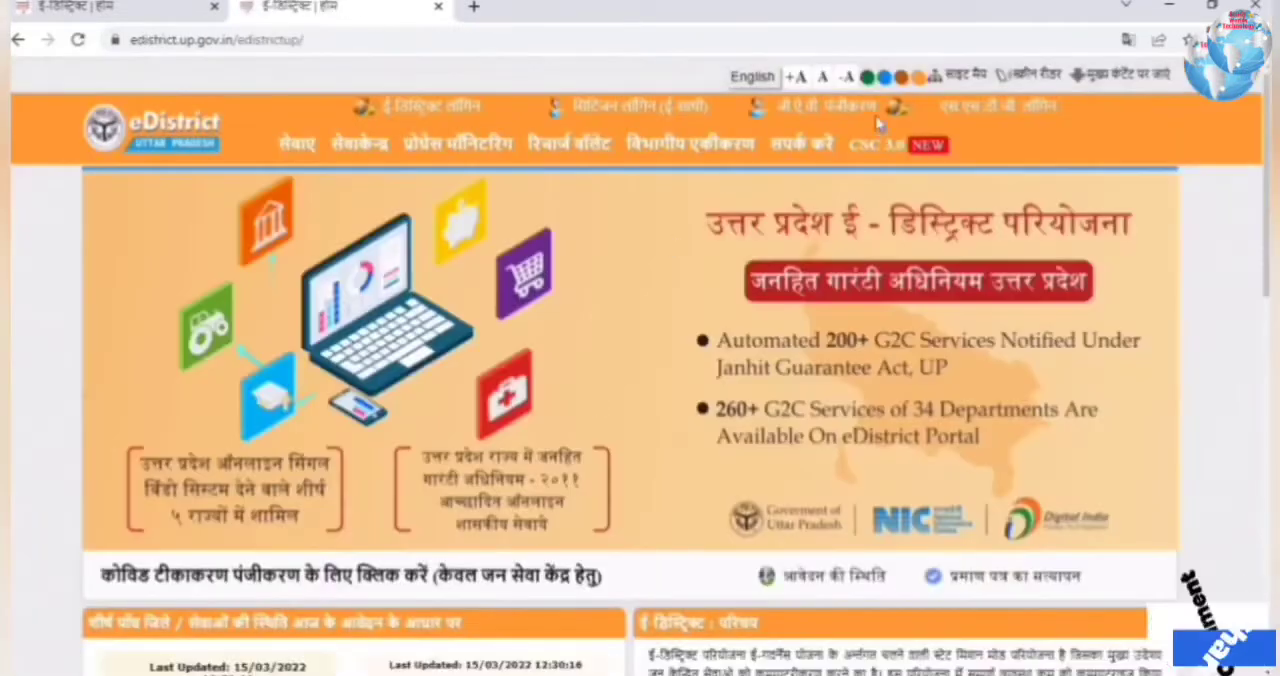
left_click(625, 117)
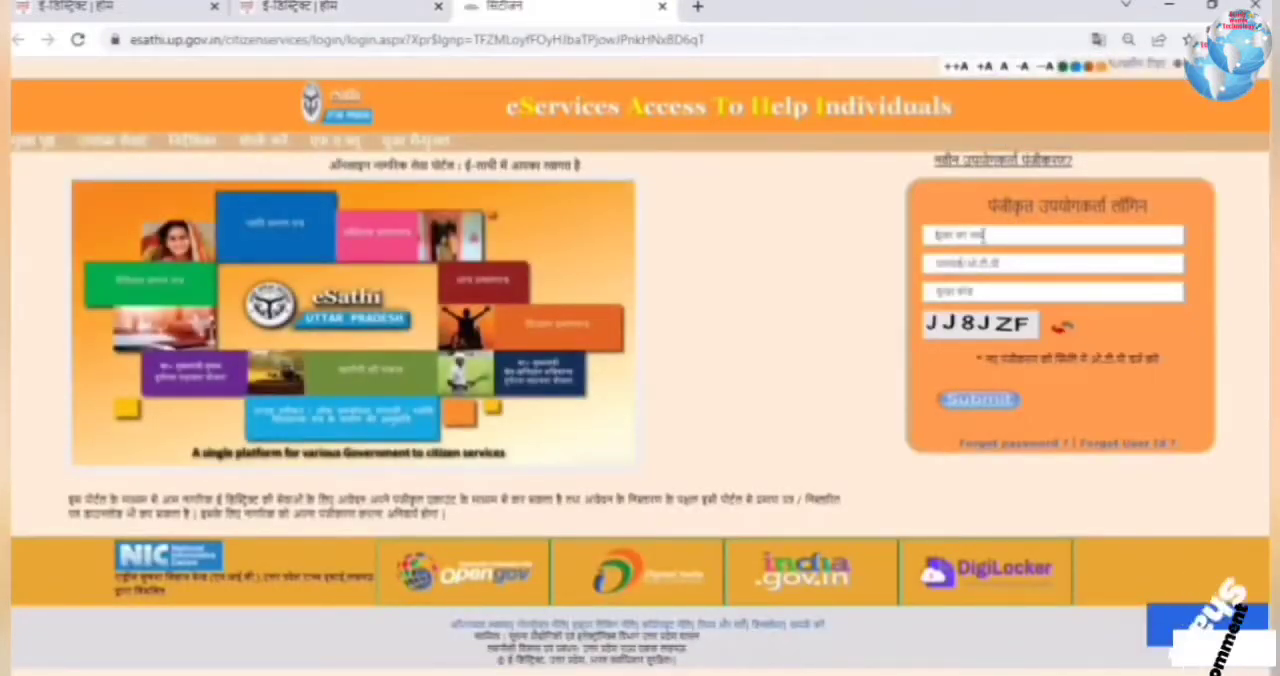
Step: Fill in the registered user login with the new login ID, the password/OTP and the captcha security code
type("pawan")
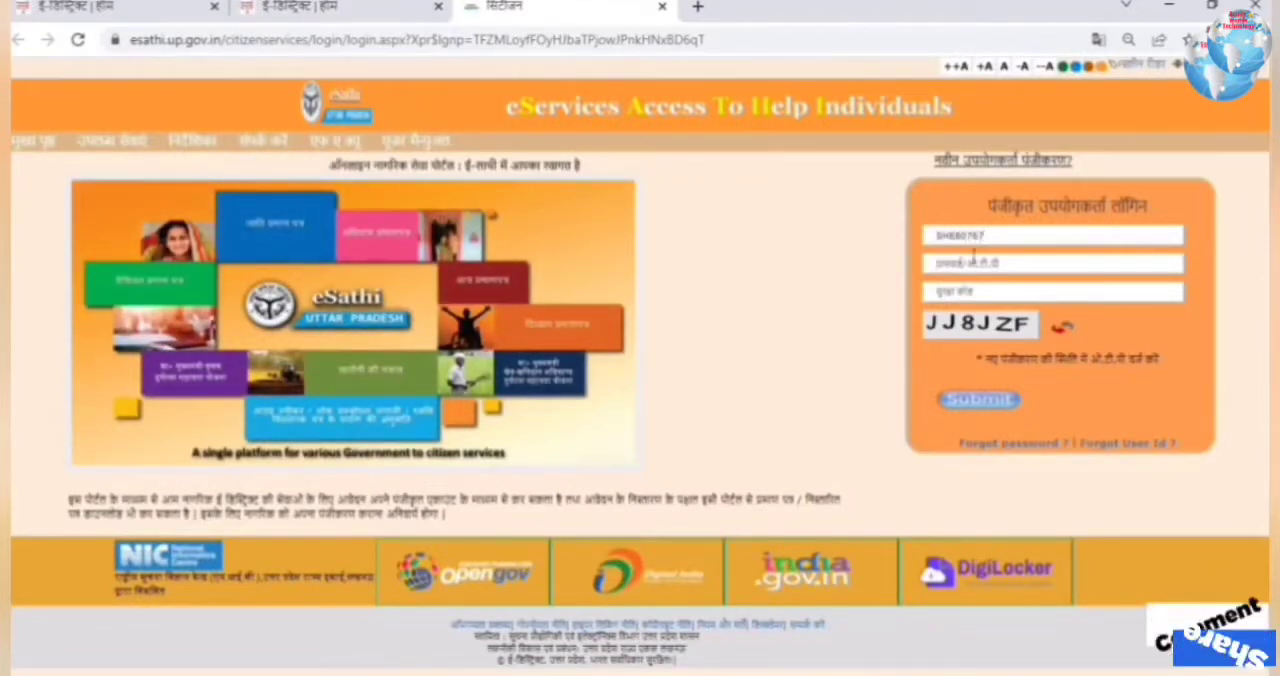
left_click(974, 258)
type("•")
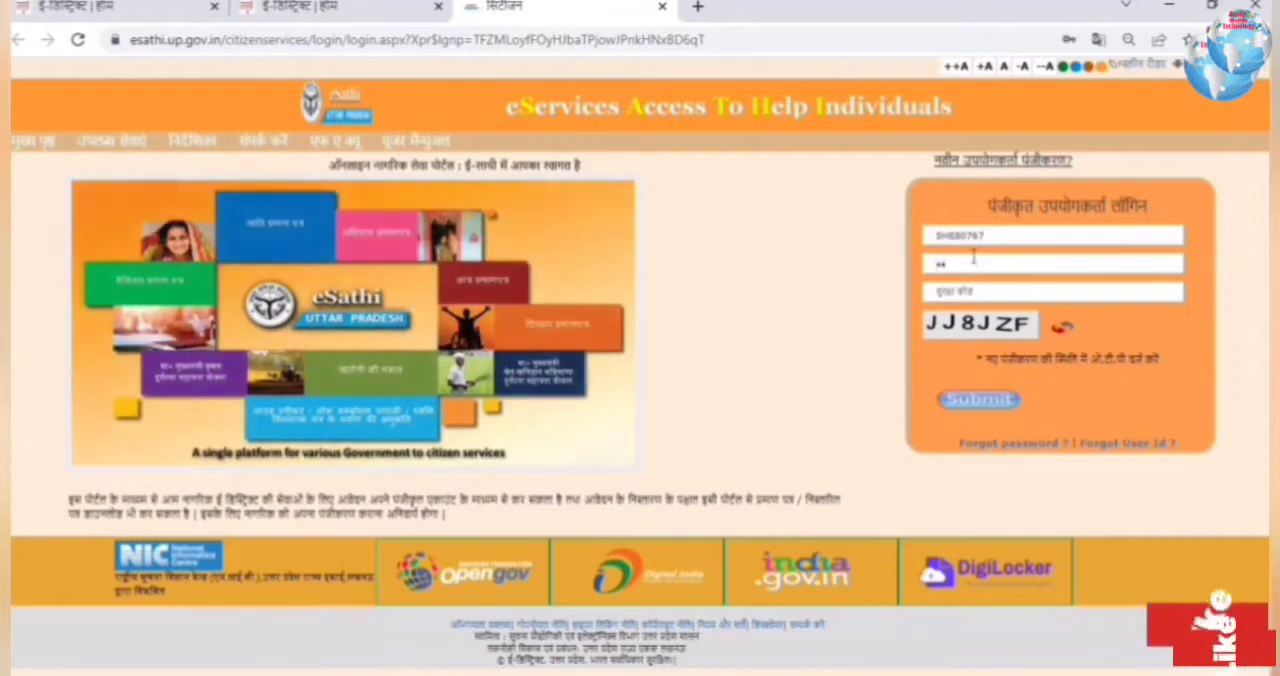
type("•••••••")
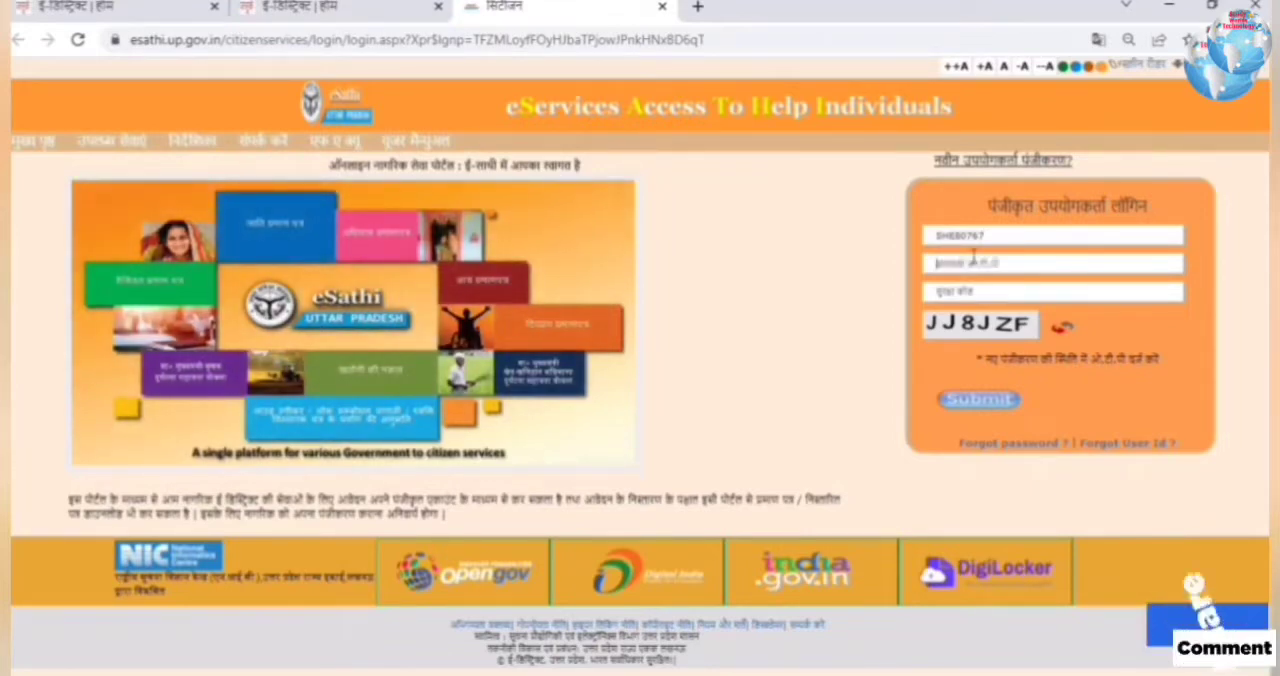
type("J")
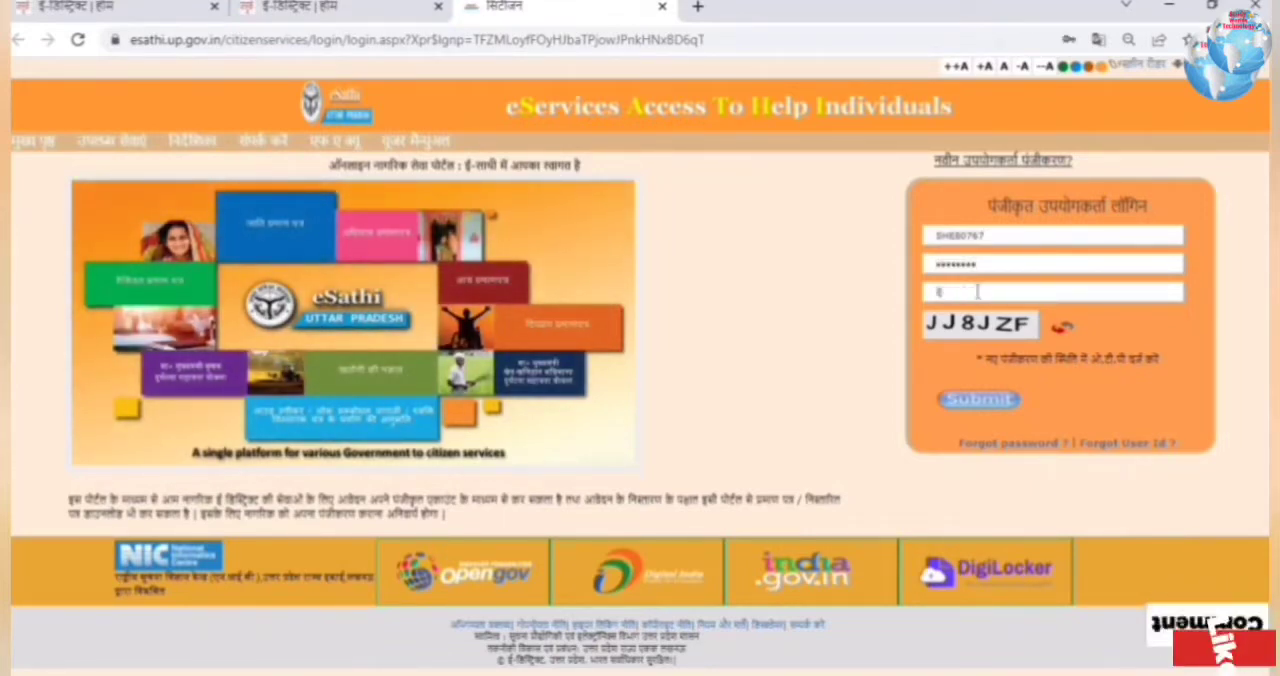
type("J8JZF")
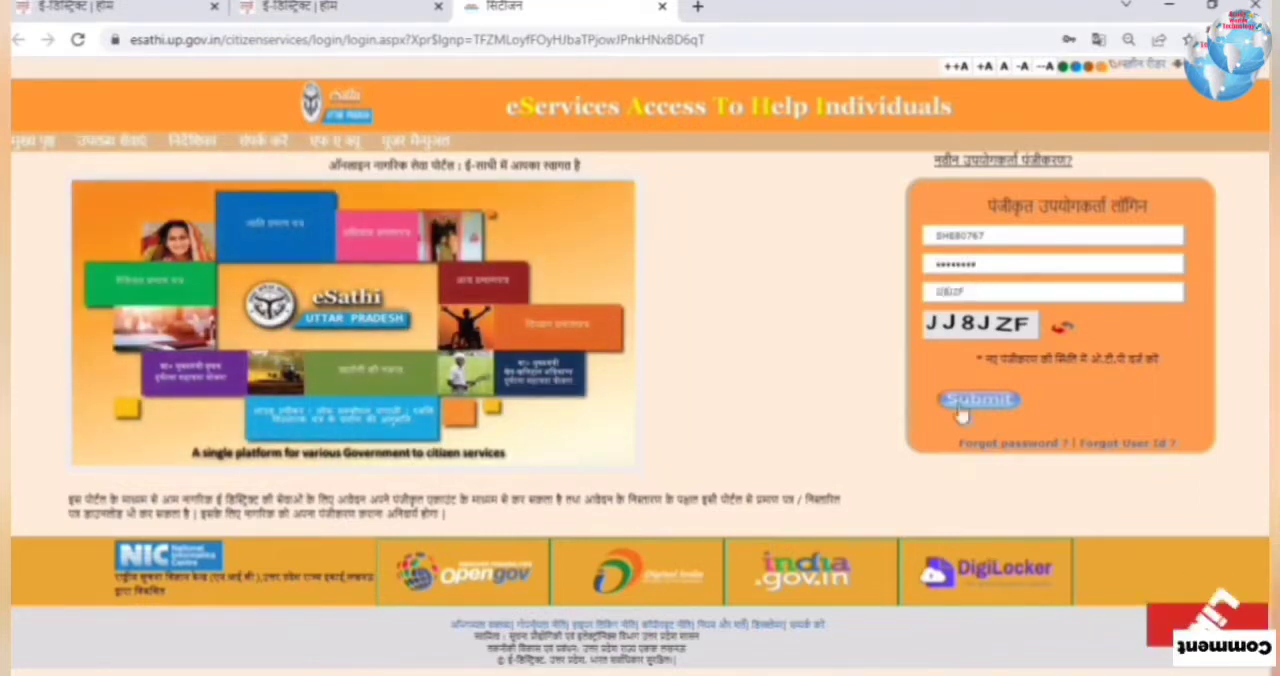
Step: Submit the login and replace the initial password by entering the OTP, a new password and its confirmation
left_click(978, 399)
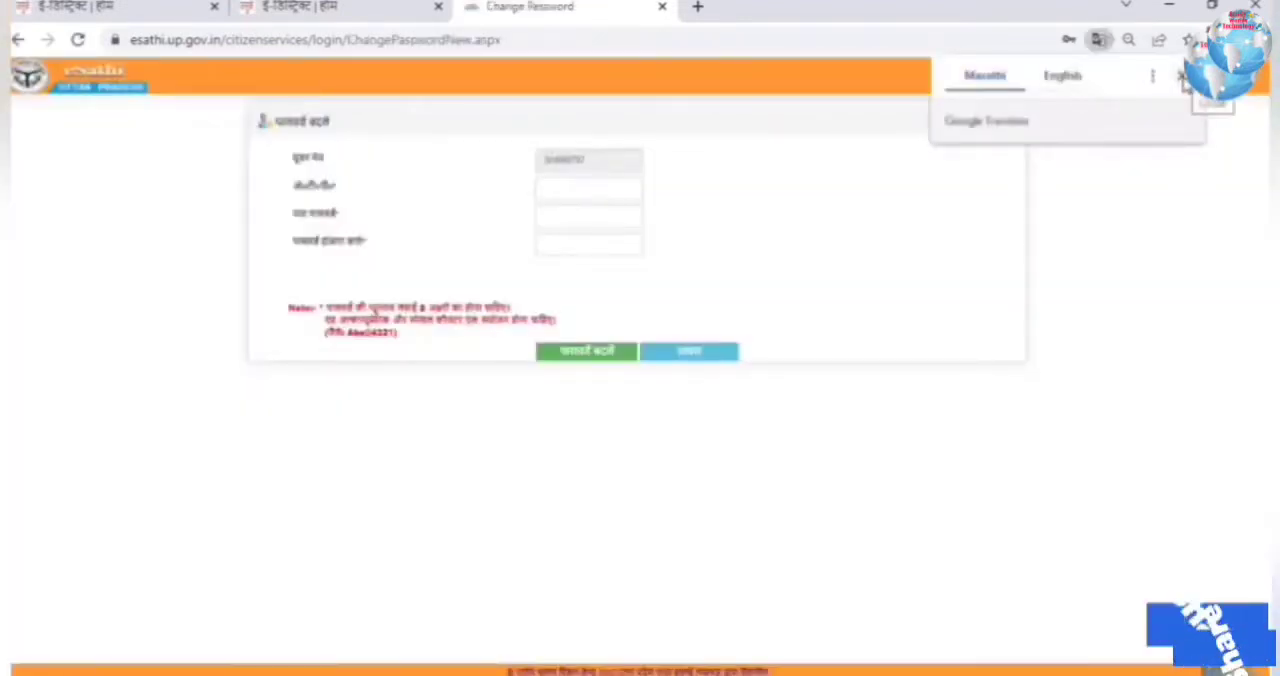
left_click(1183, 78)
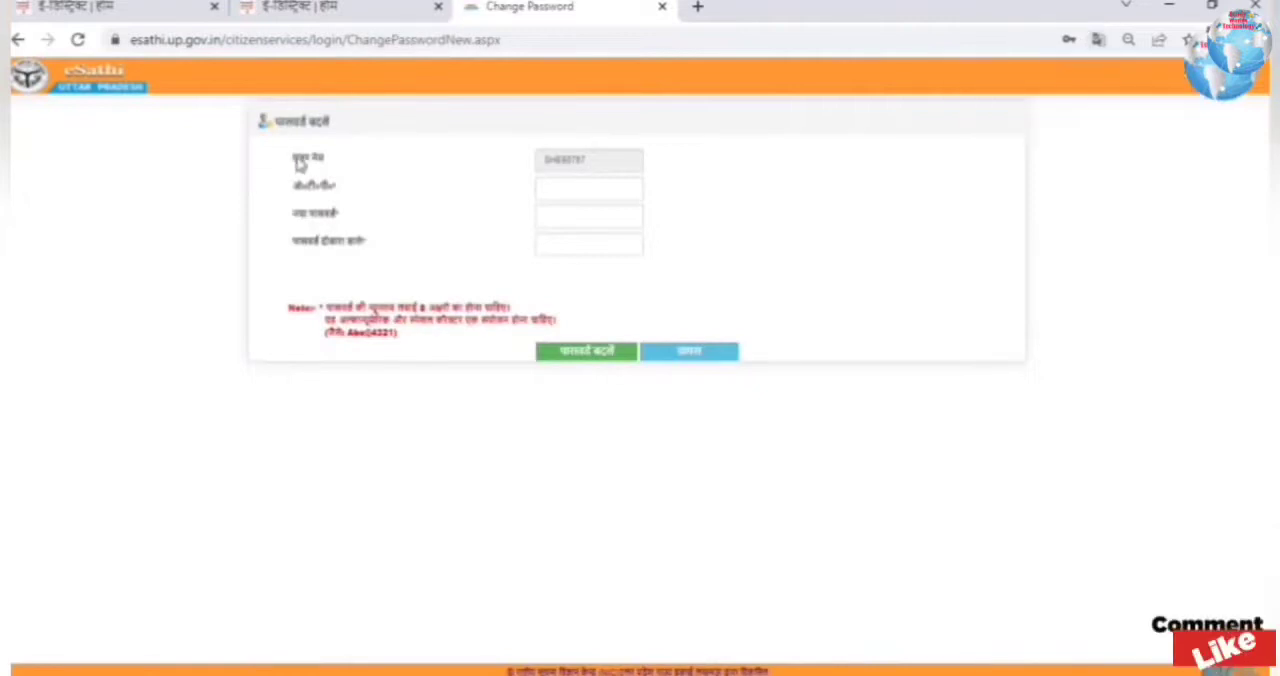
left_click(548, 193)
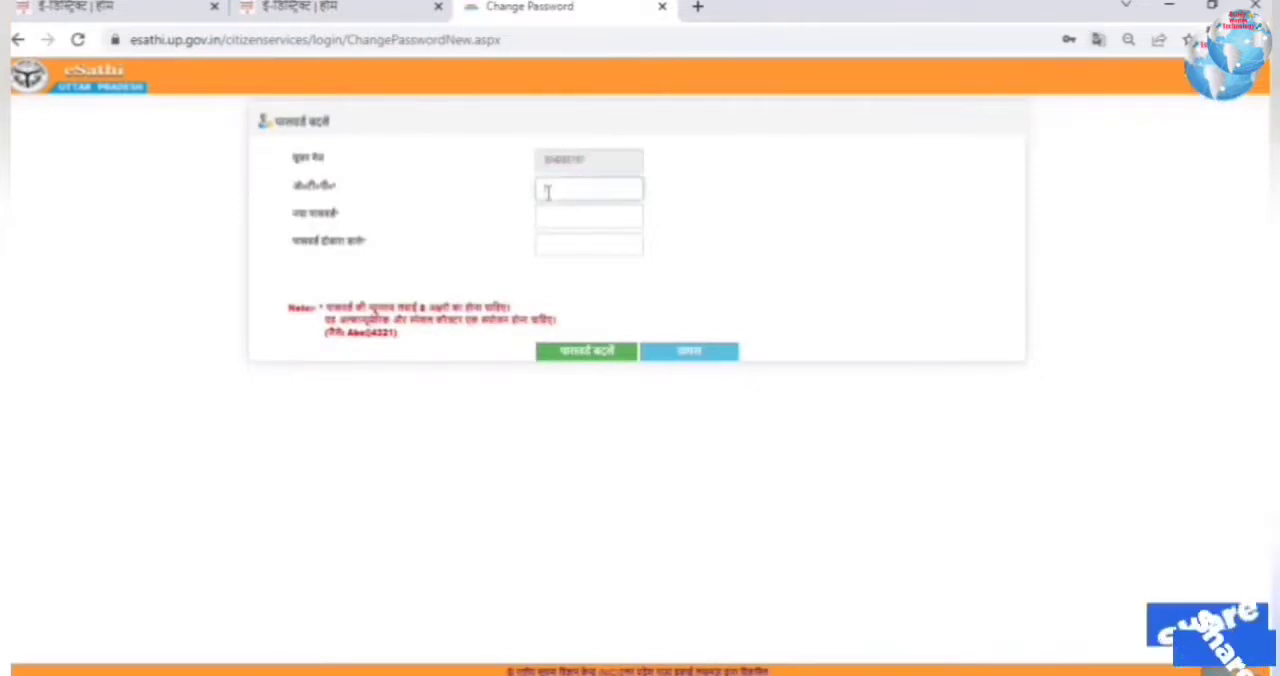
type("******")
left_click(571, 212)
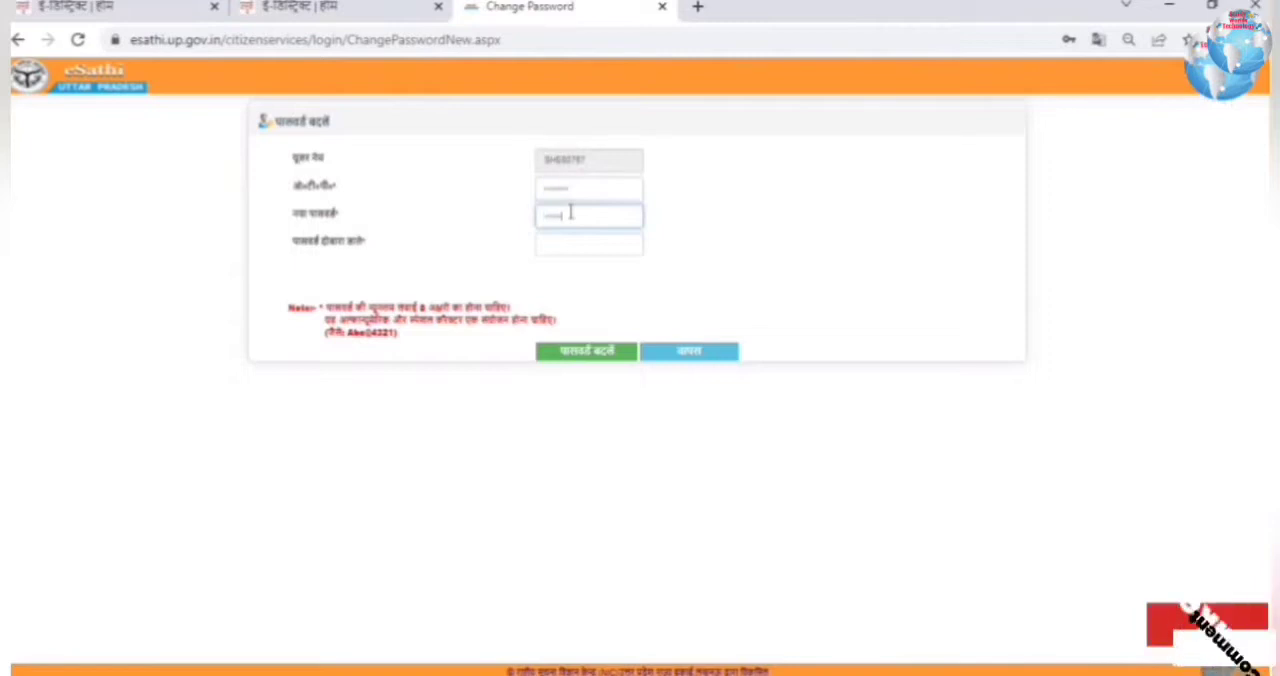
left_click(587, 249)
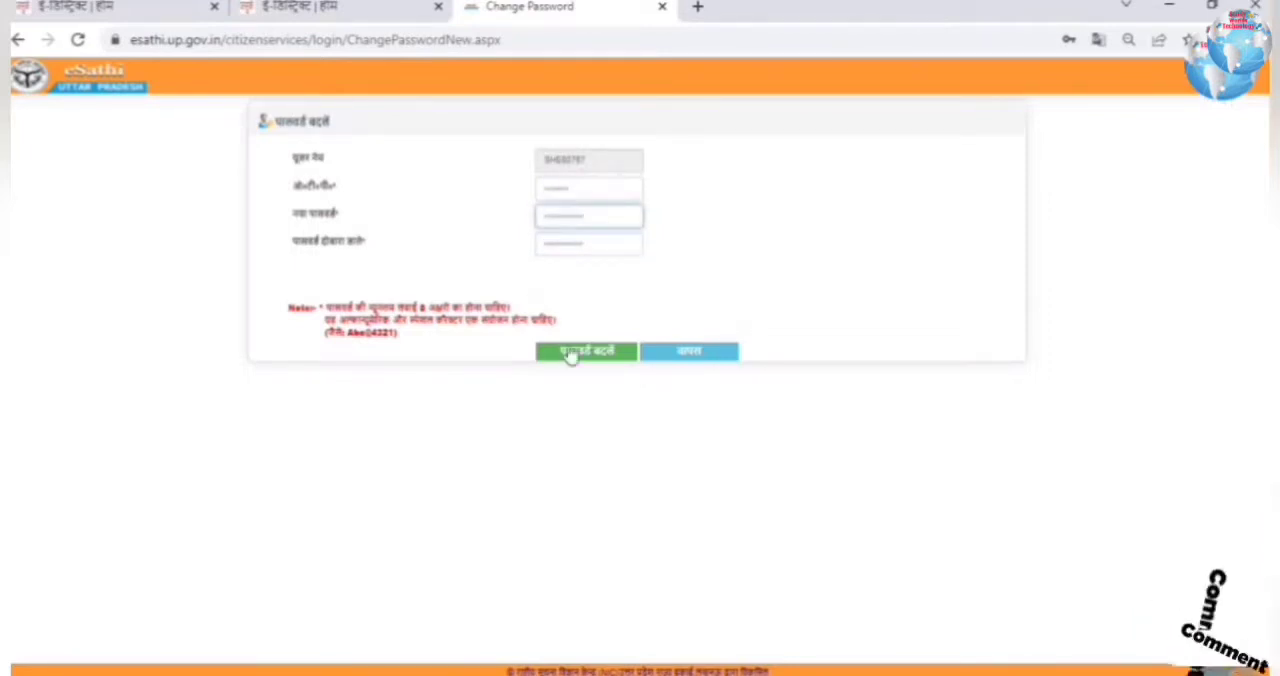
left_click(572, 366)
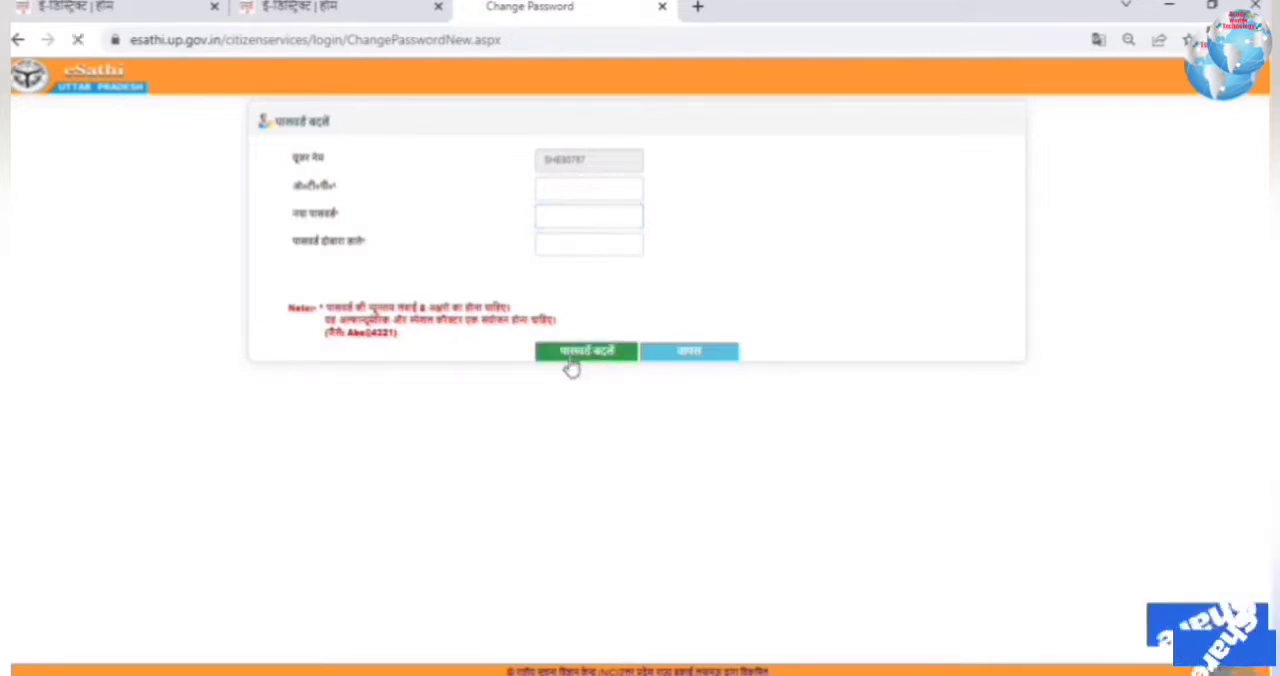
Step: Leave the change password page and go through the eDistrict home page to the citizen login (e-Sathi)
left_click(685, 355)
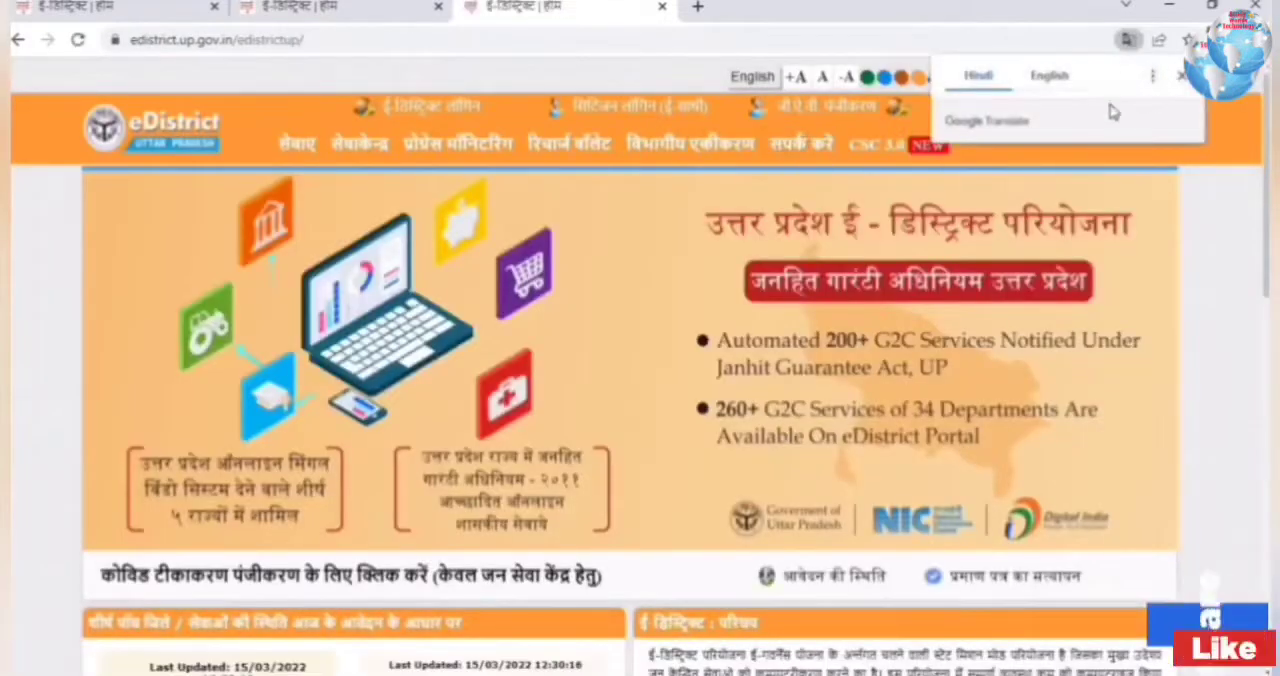
left_click(653, 110)
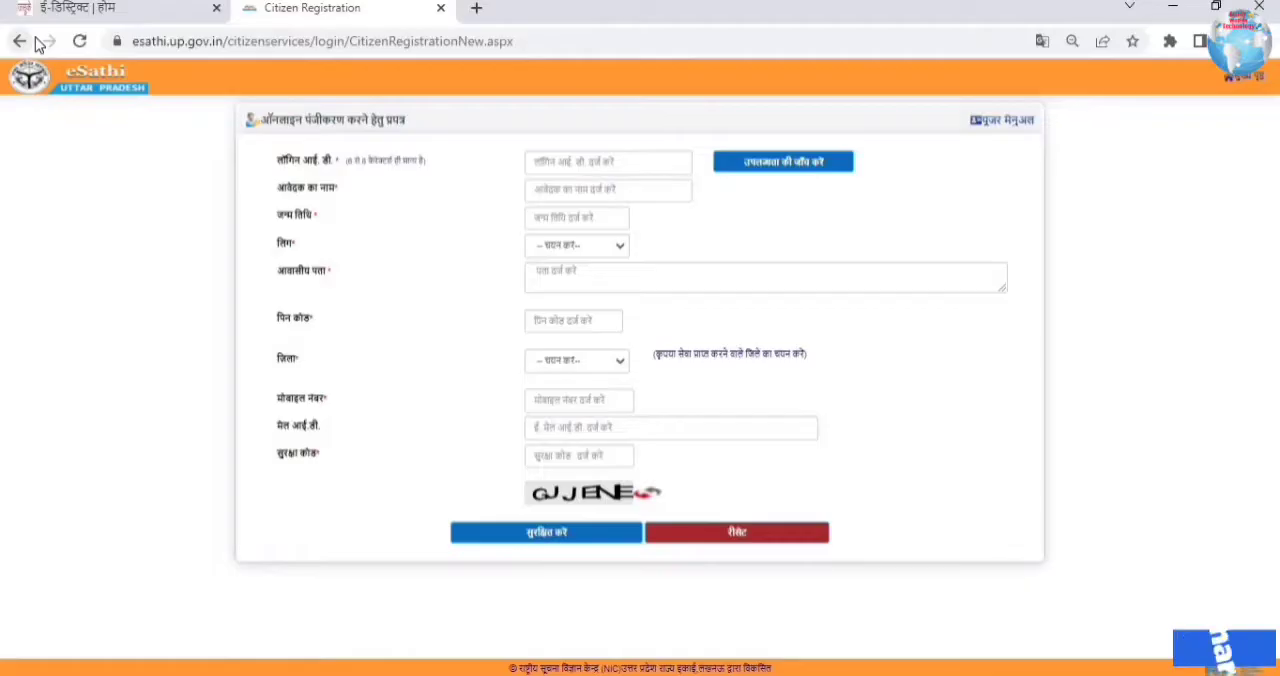
left_click(22, 41)
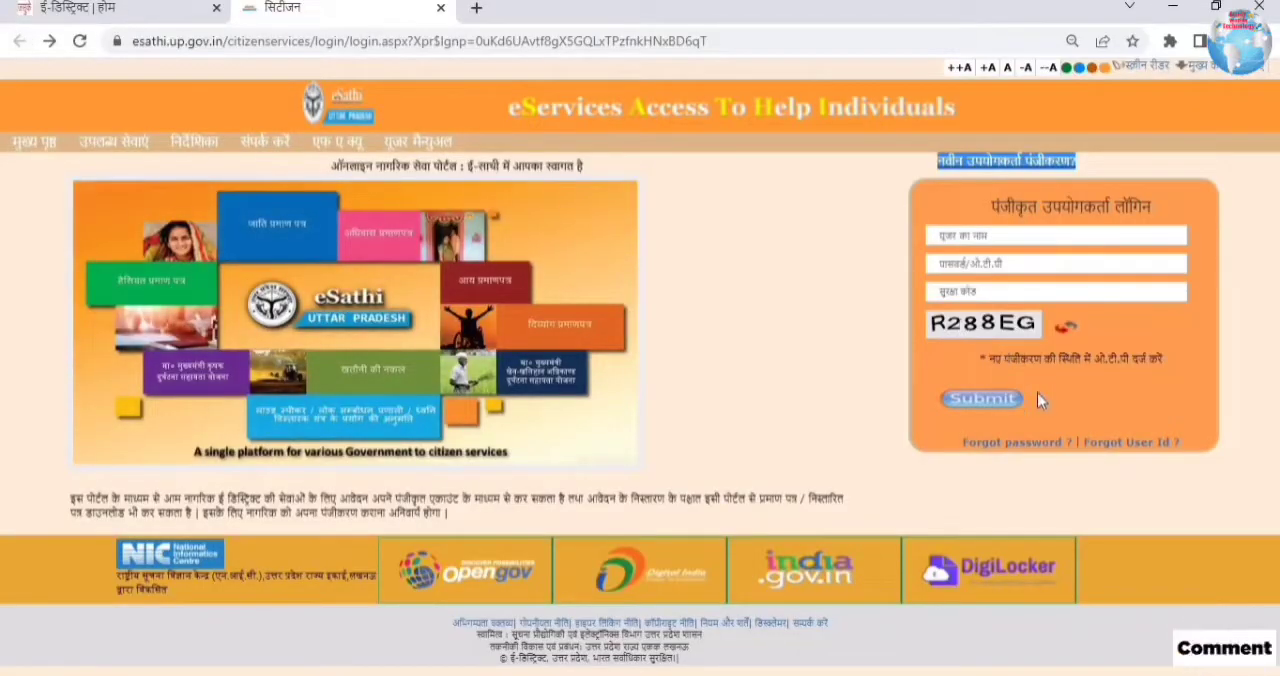
Step: Request a user ID recovery OTP with the applicant's name, date of birth, district, postal code and registered mobile number, and close the form
left_click(1133, 445)
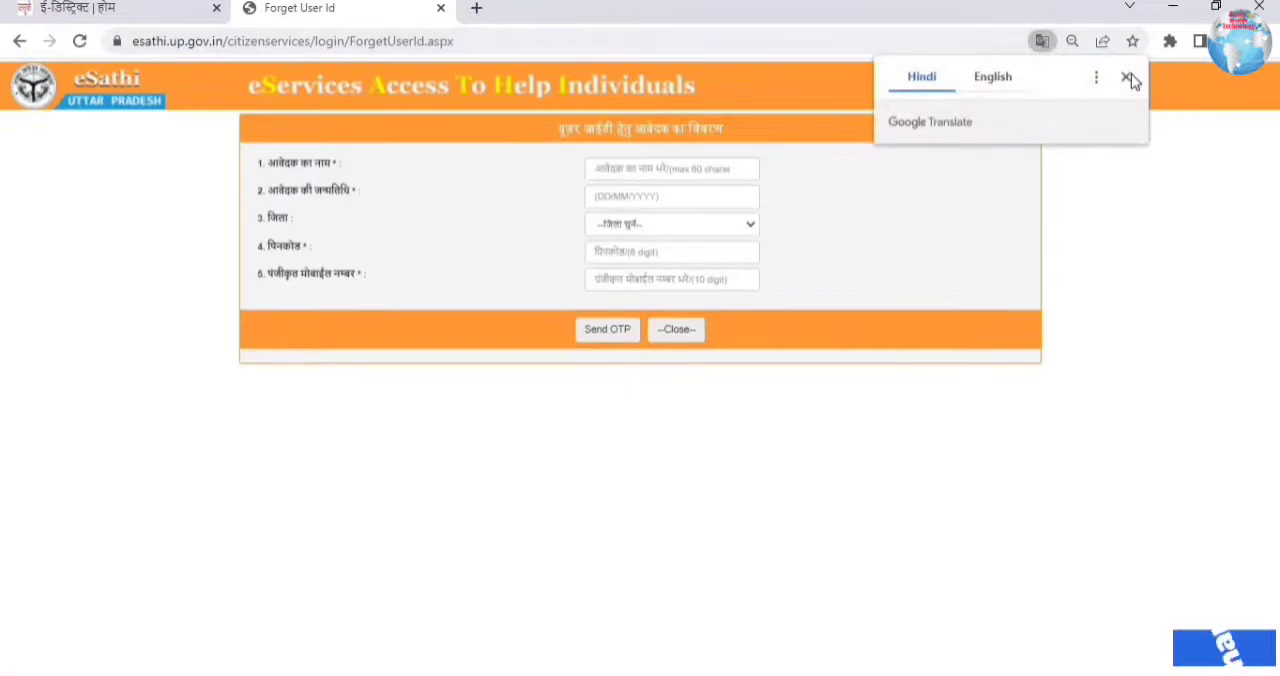
left_click(1132, 77)
left_click(616, 178)
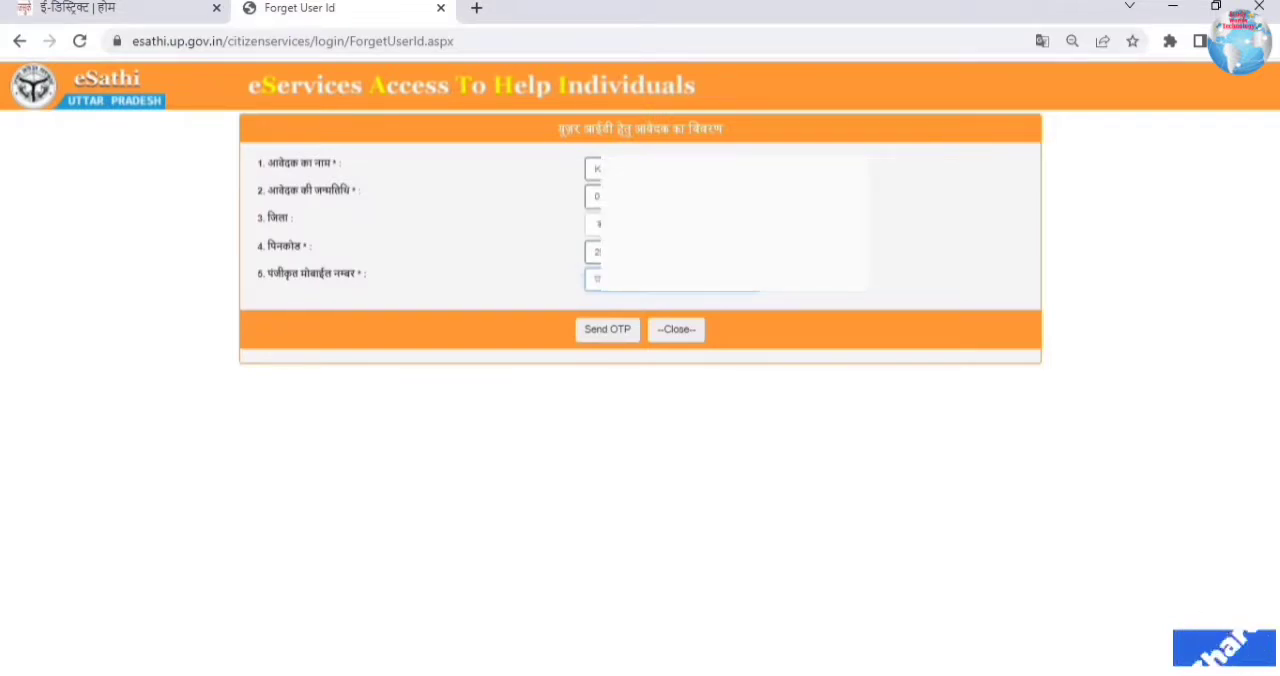
left_click(612, 329)
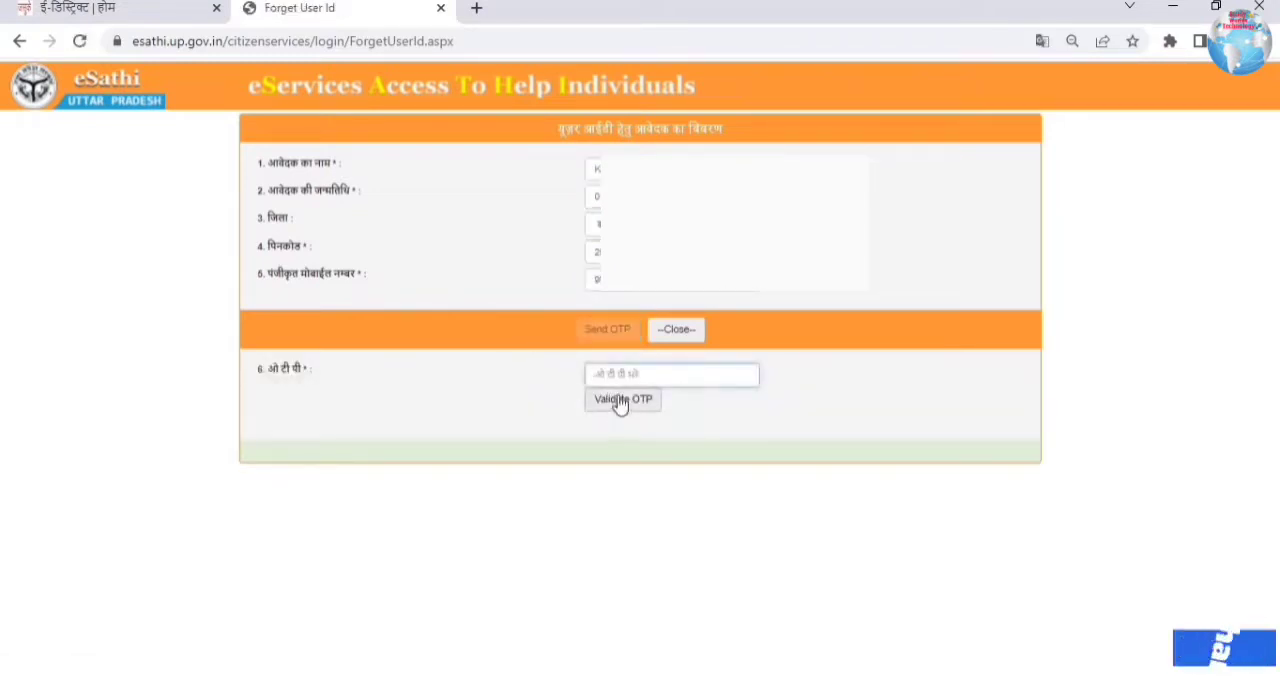
left_click(655, 376)
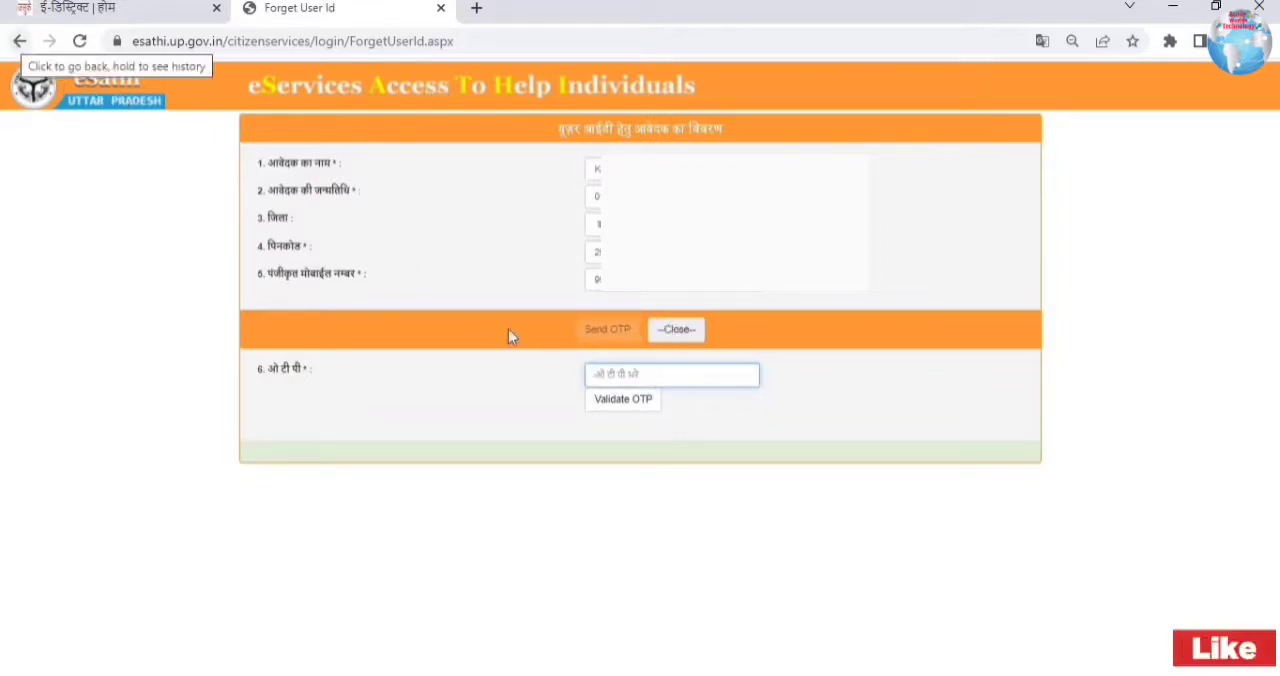
left_click(676, 330)
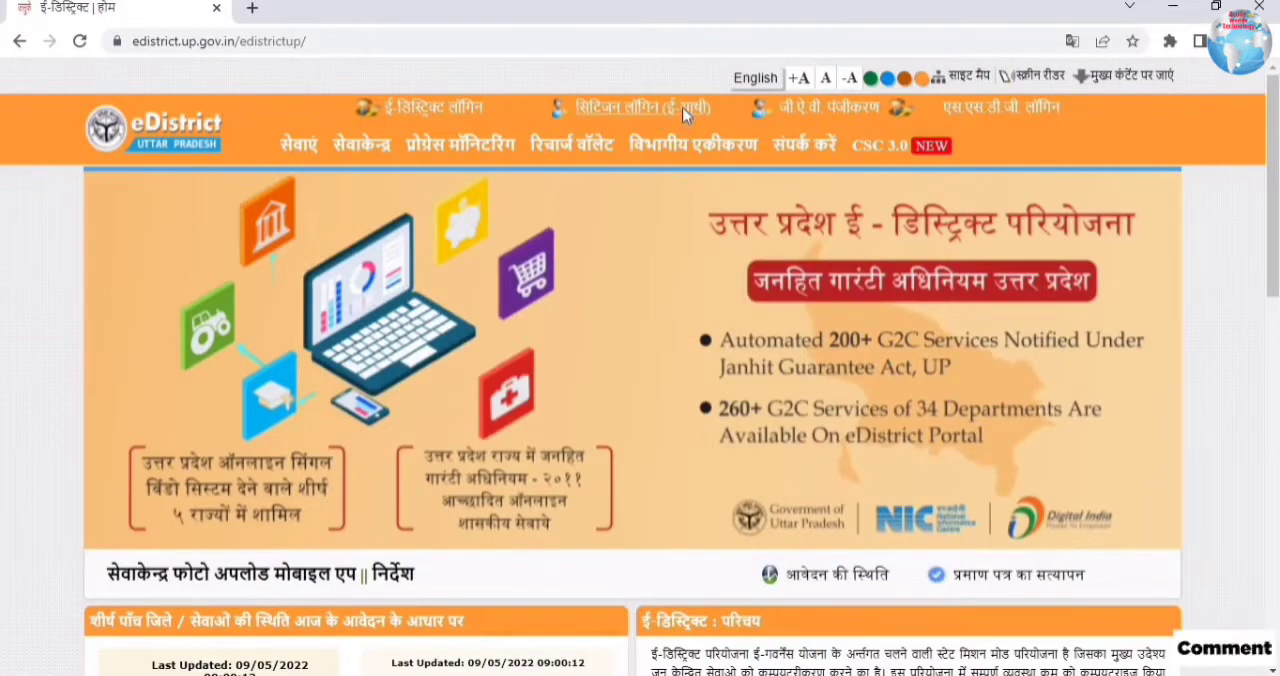
Step: Open the citizen login's forgotten password page, examine its required fields, and return to the login page
left_click(643, 108)
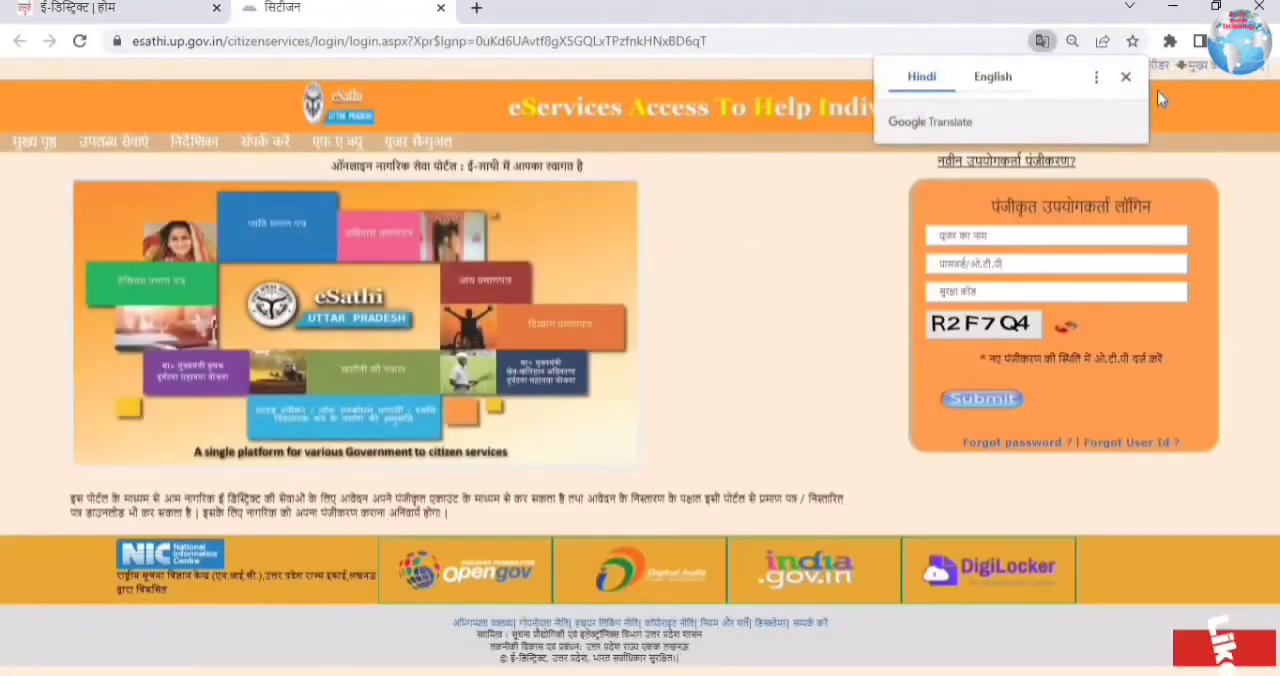
left_click(1010, 443)
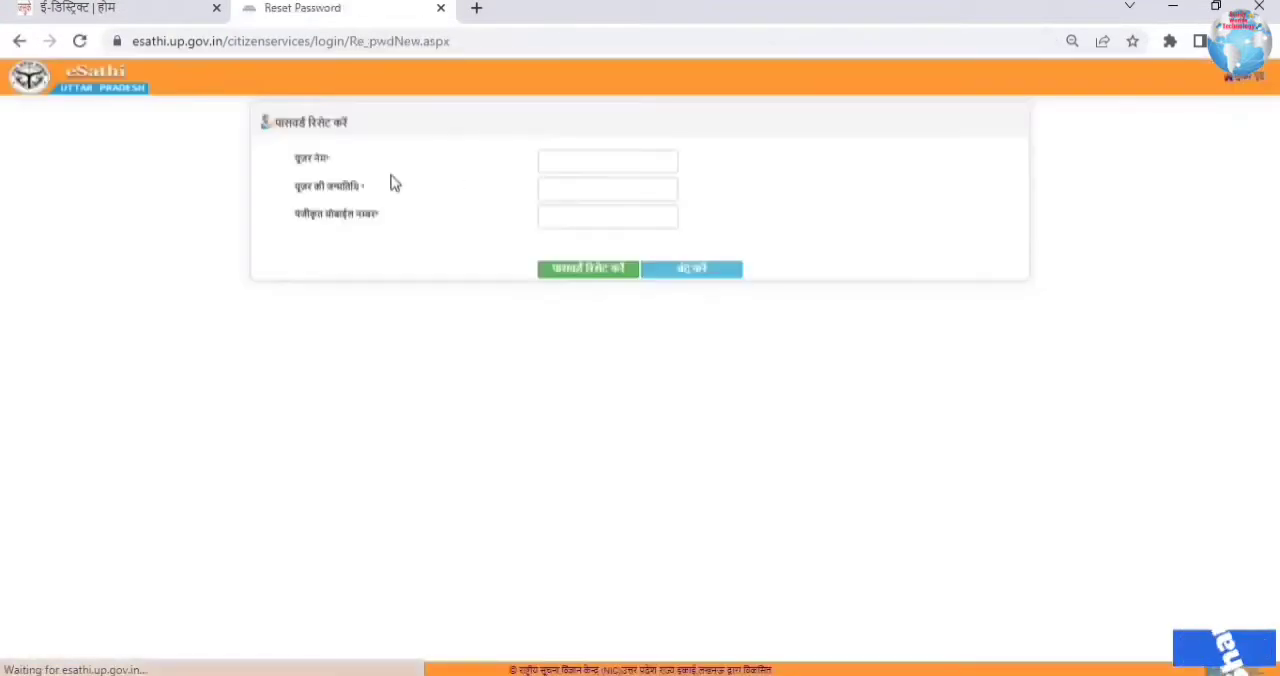
left_click(632, 168)
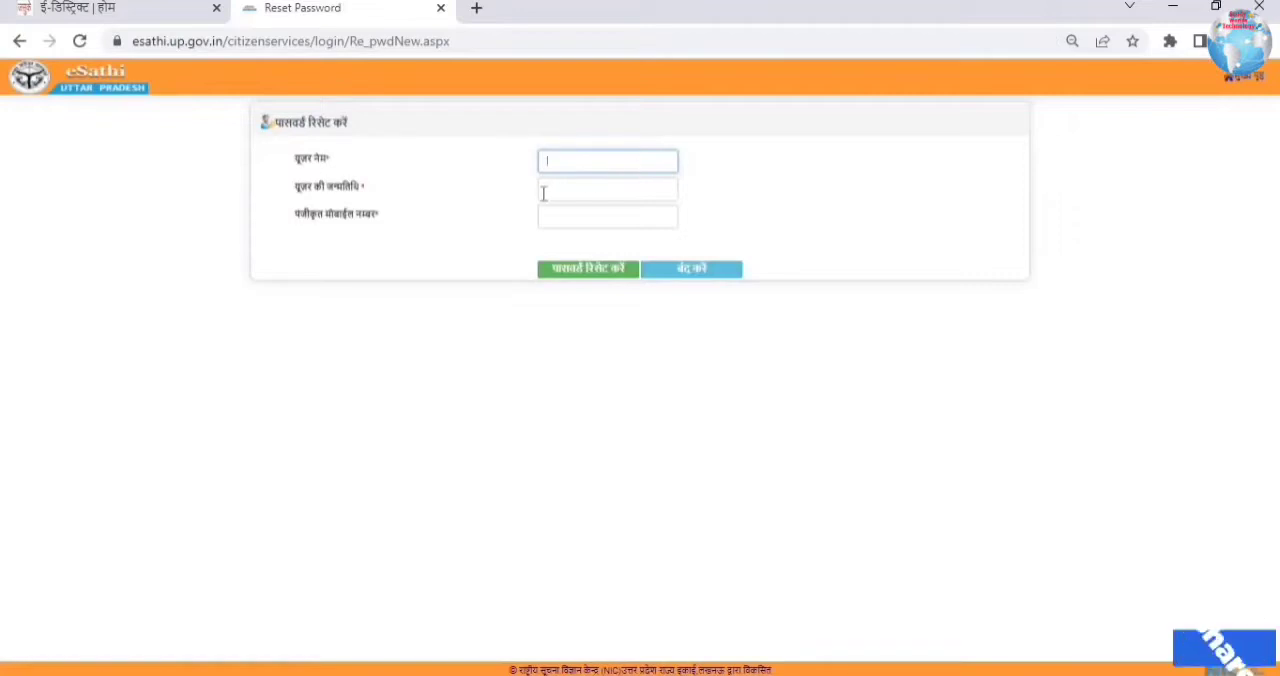
left_click(622, 194)
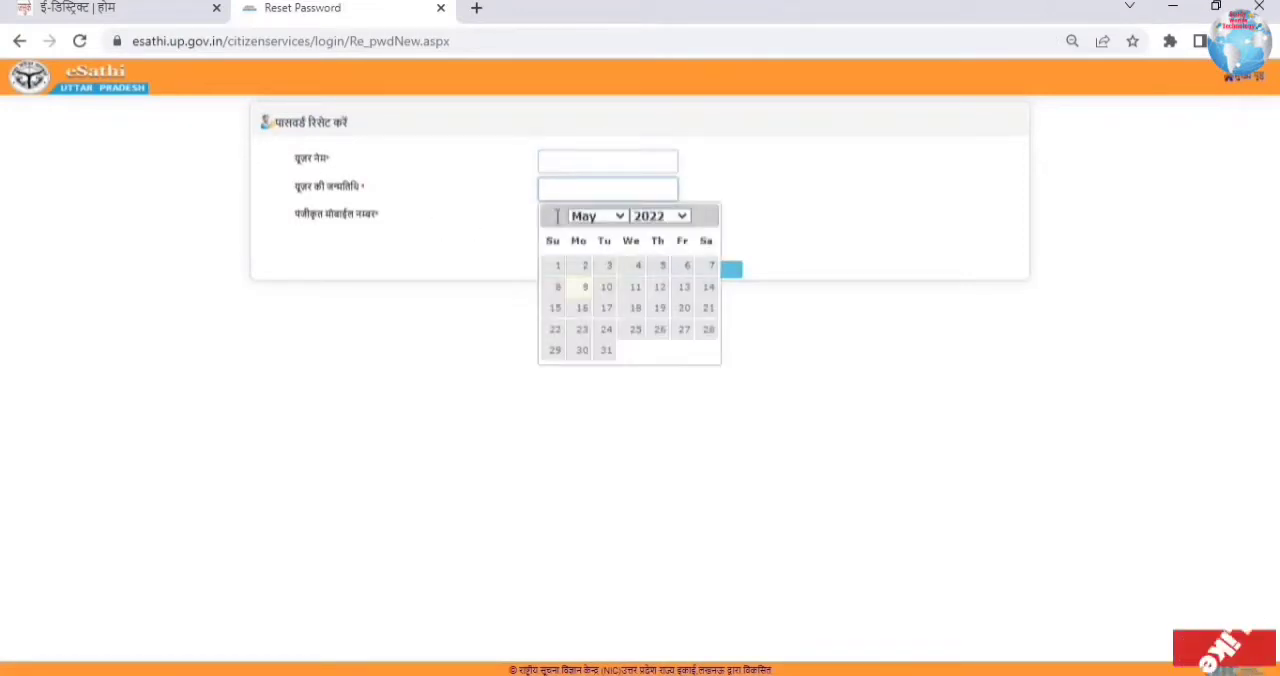
left_click(557, 222)
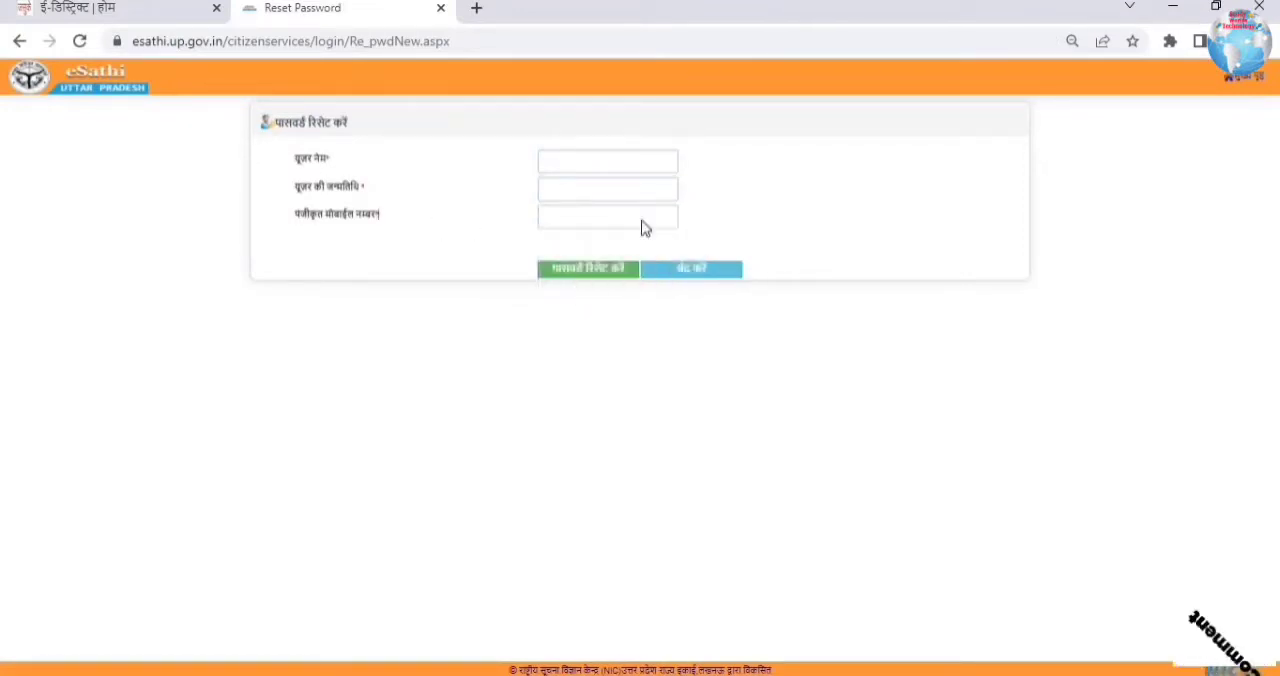
left_click(17, 43)
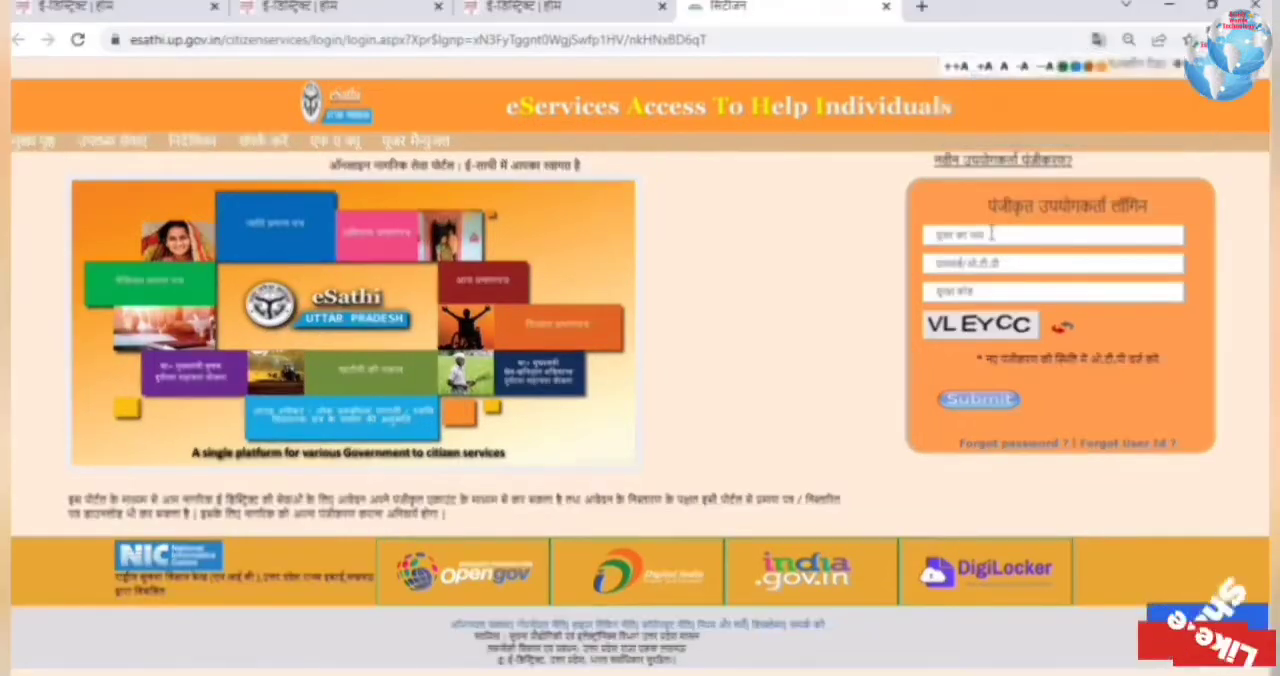
Step: Log in as a registered user with the user name, the account password and the captcha security code
type("hradesh797")
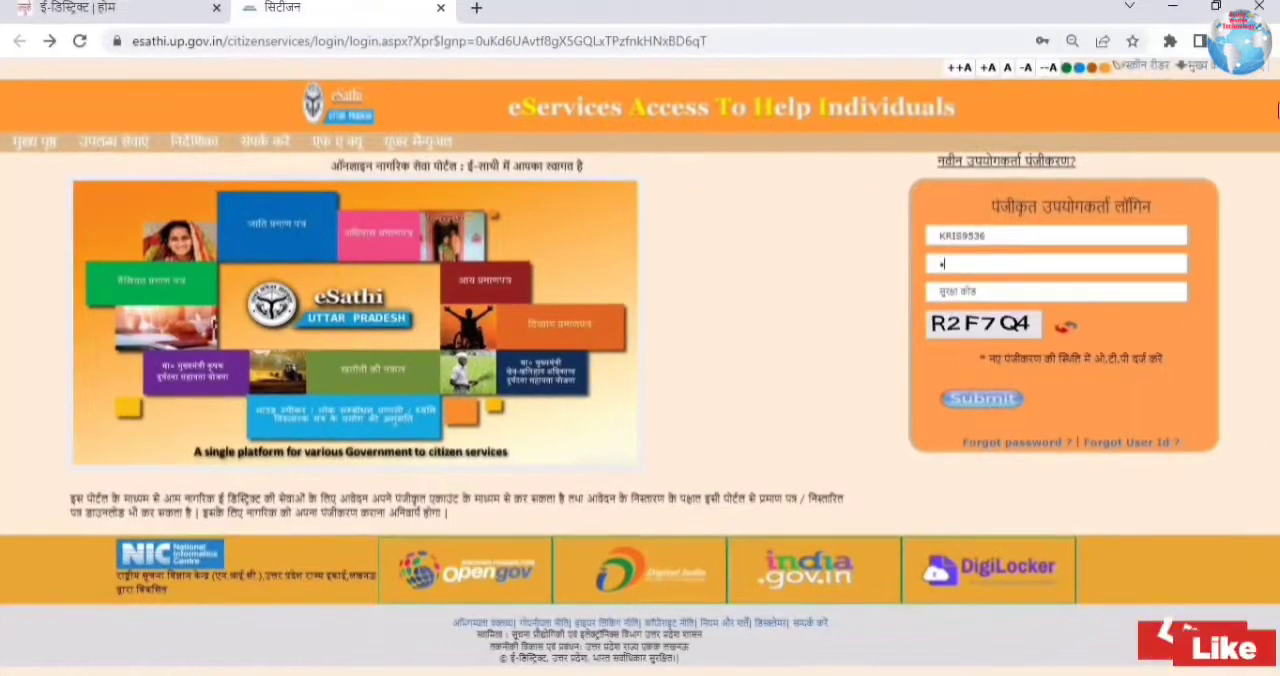
type("•")
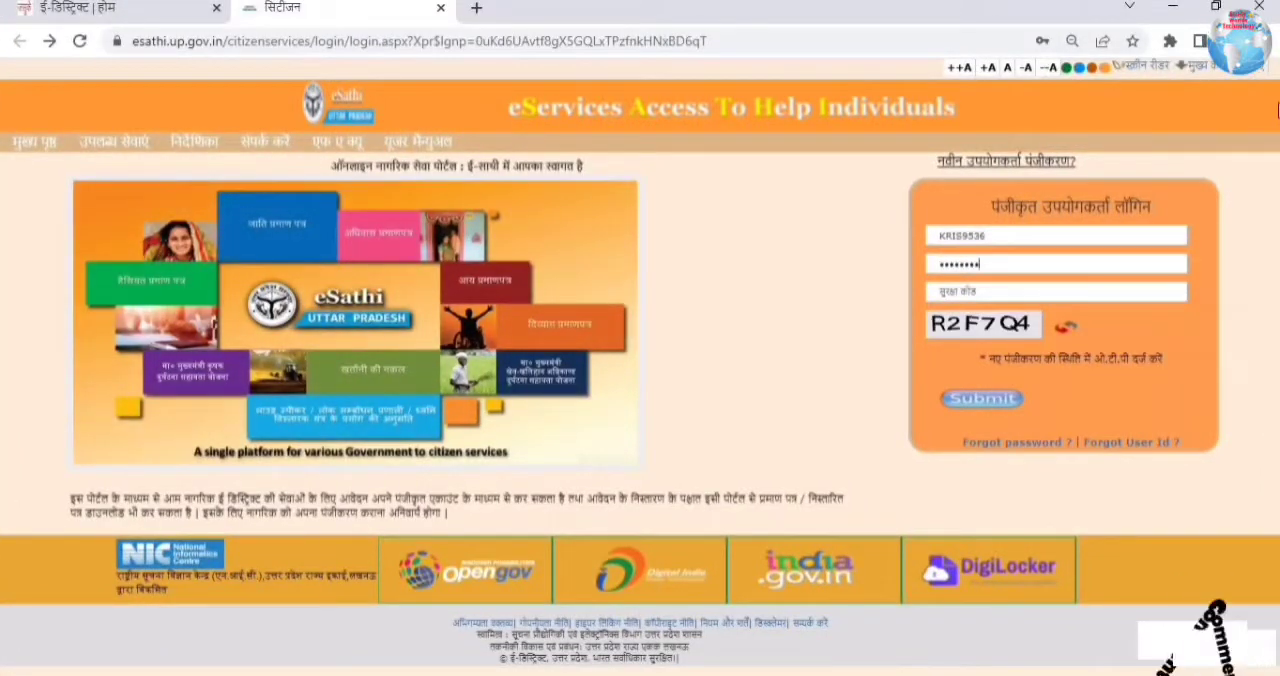
key("Tab")
type("R2F7Q4")
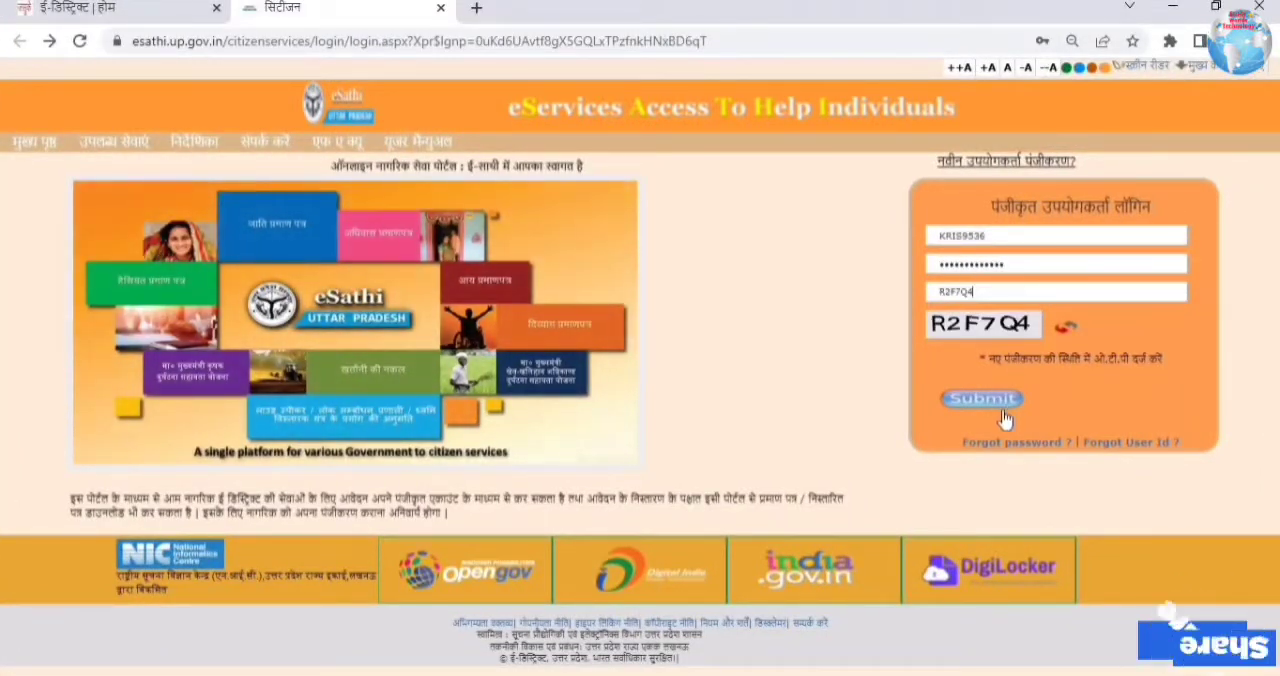
left_click(994, 398)
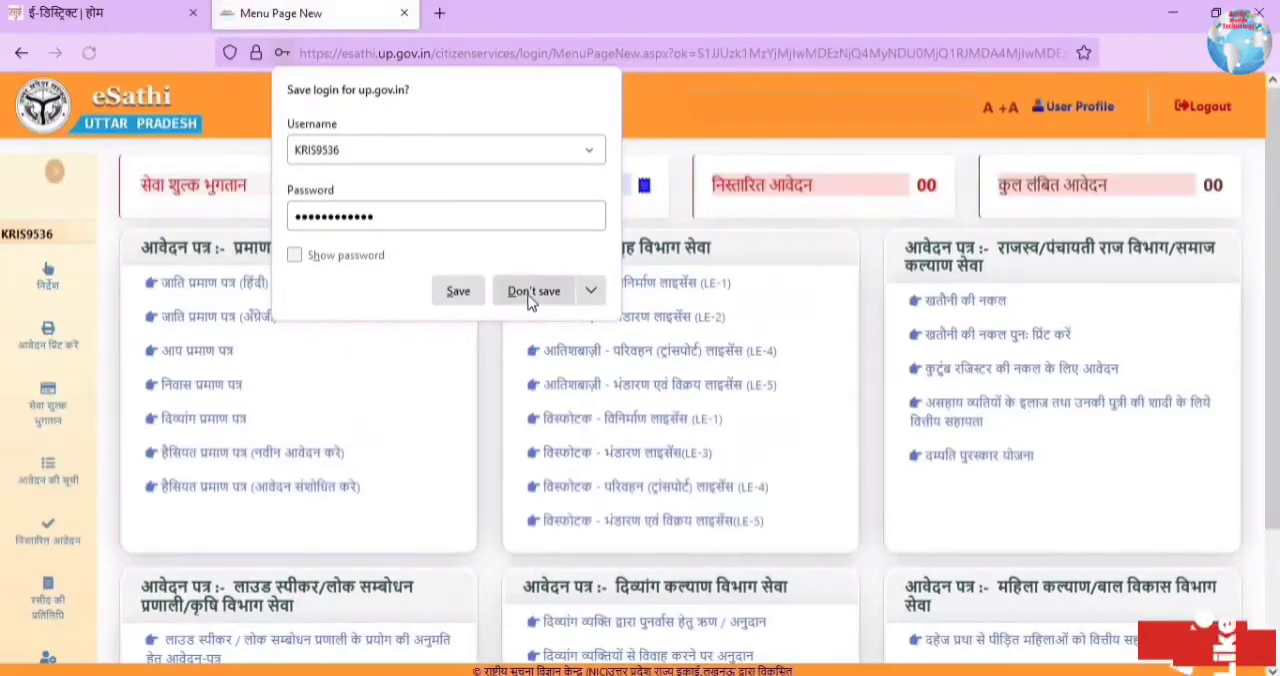
Step: Decline saving the login in the browser and open the income certificate (आय प्रमाण पत्र) application form
left_click(523, 294)
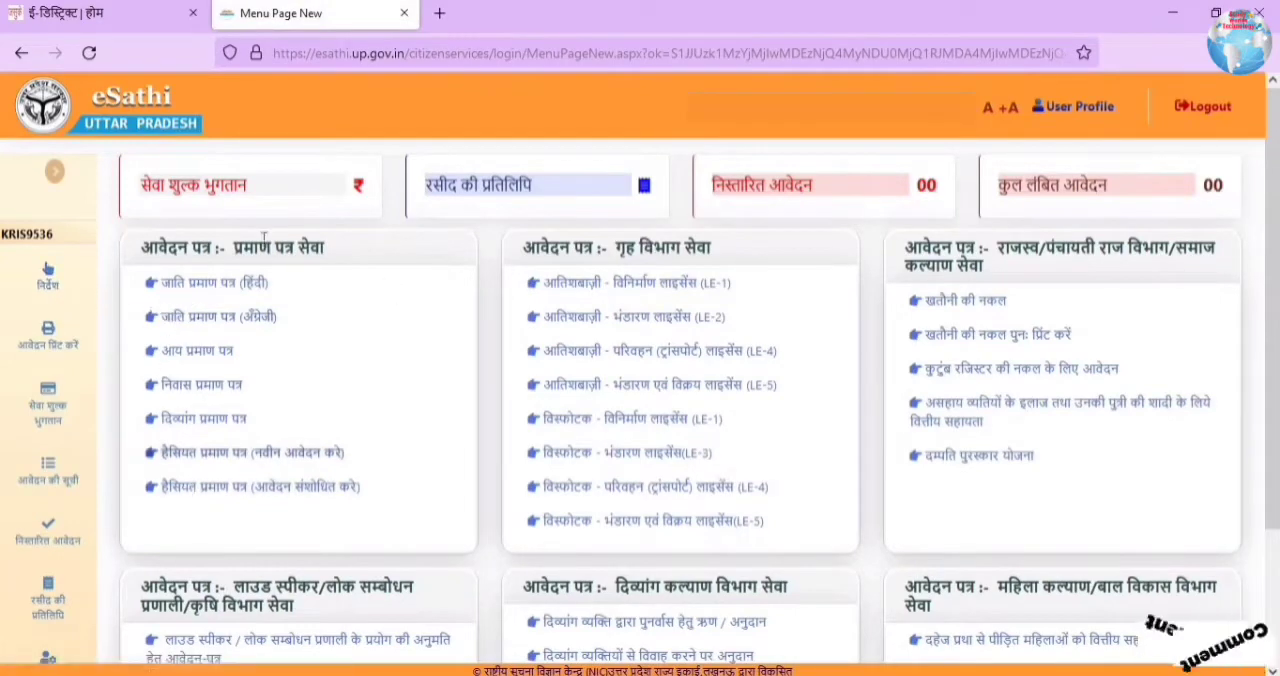
left_click_drag(347, 251, 188, 249)
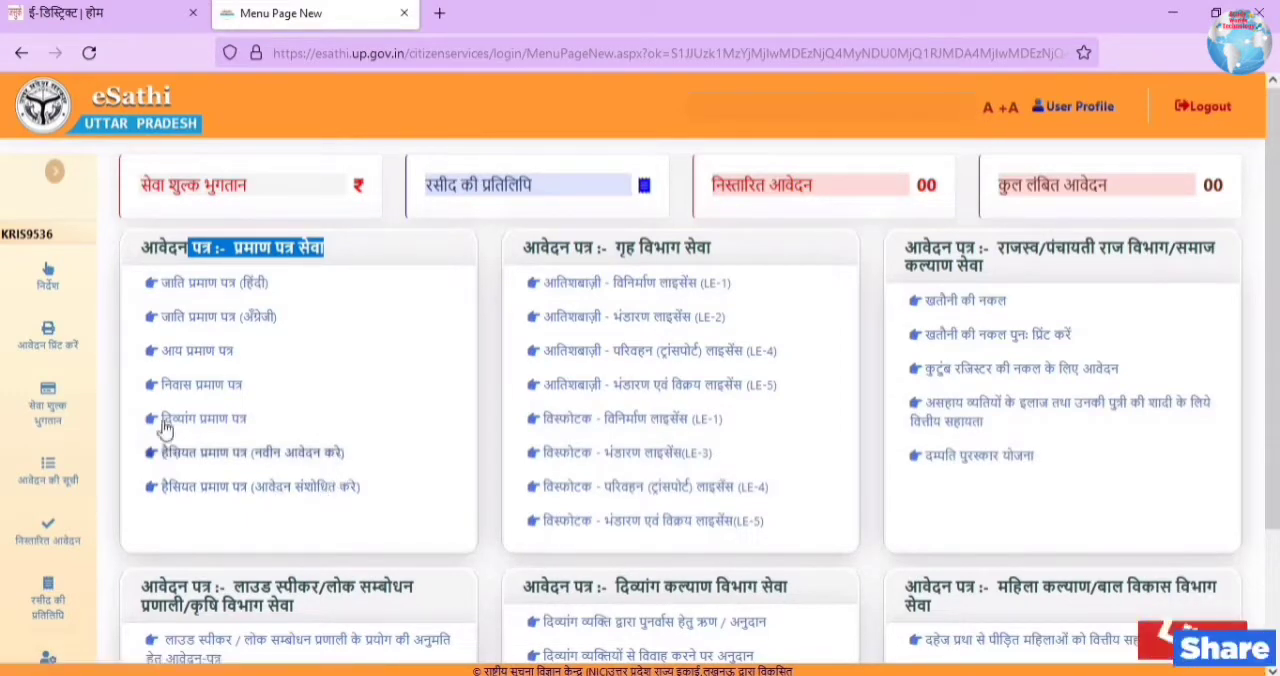
left_click(188, 358)
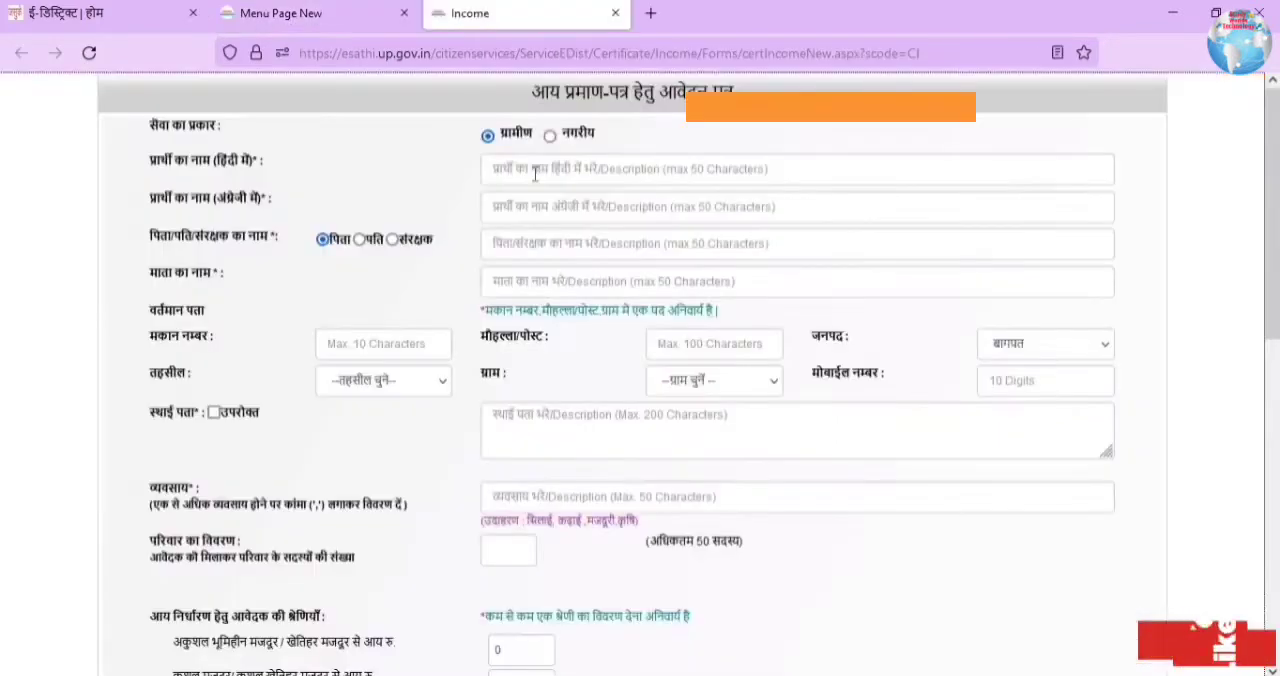
Step: Fill in the applicant's name in Hindi and in English on the income certificate application
left_click(530, 174)
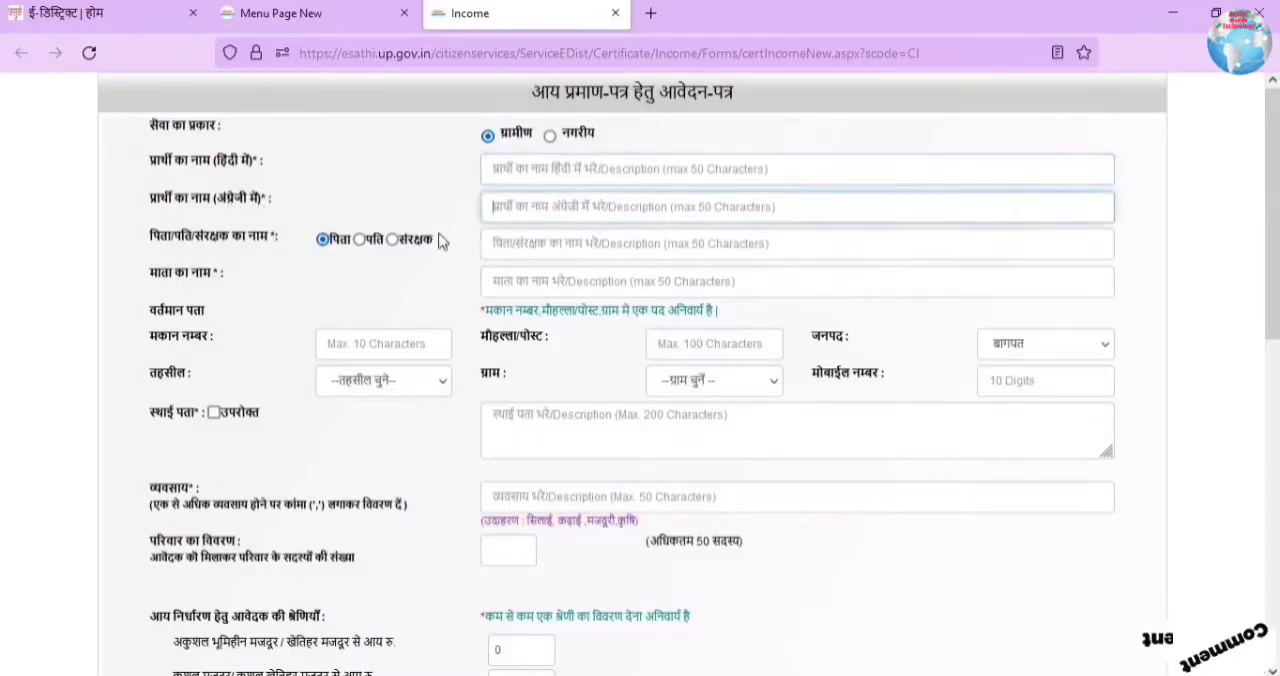
left_click(540, 206)
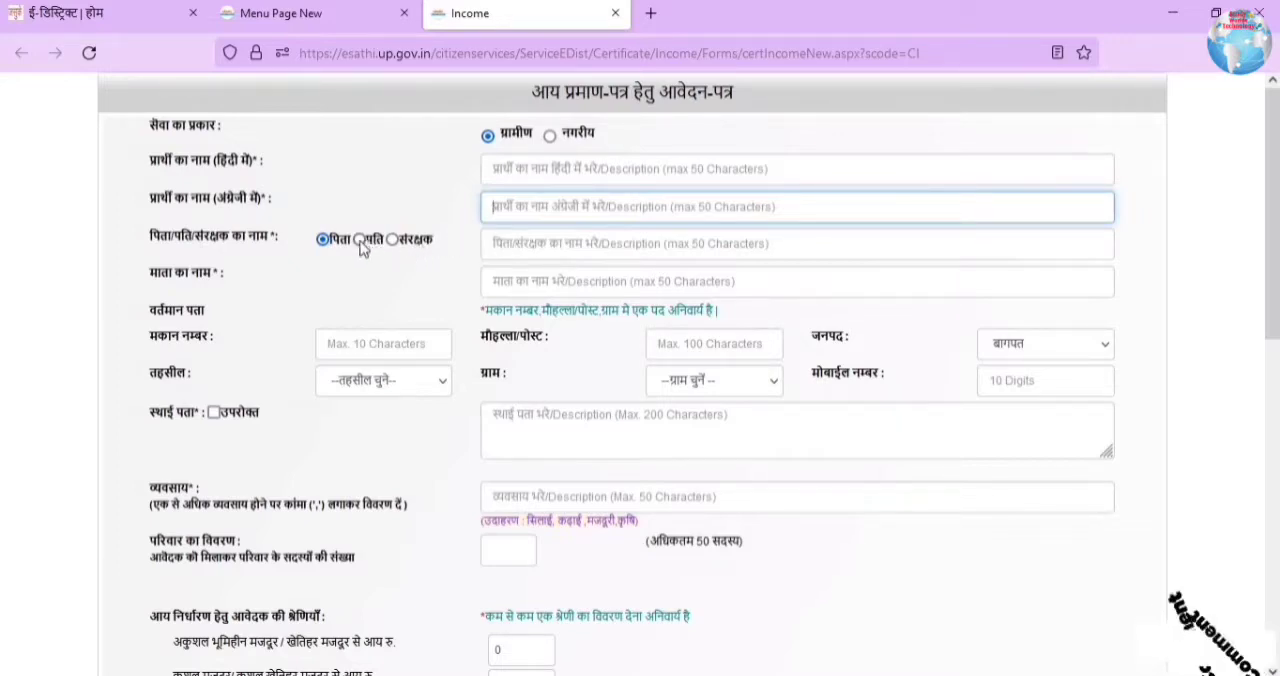
left_click(565, 168)
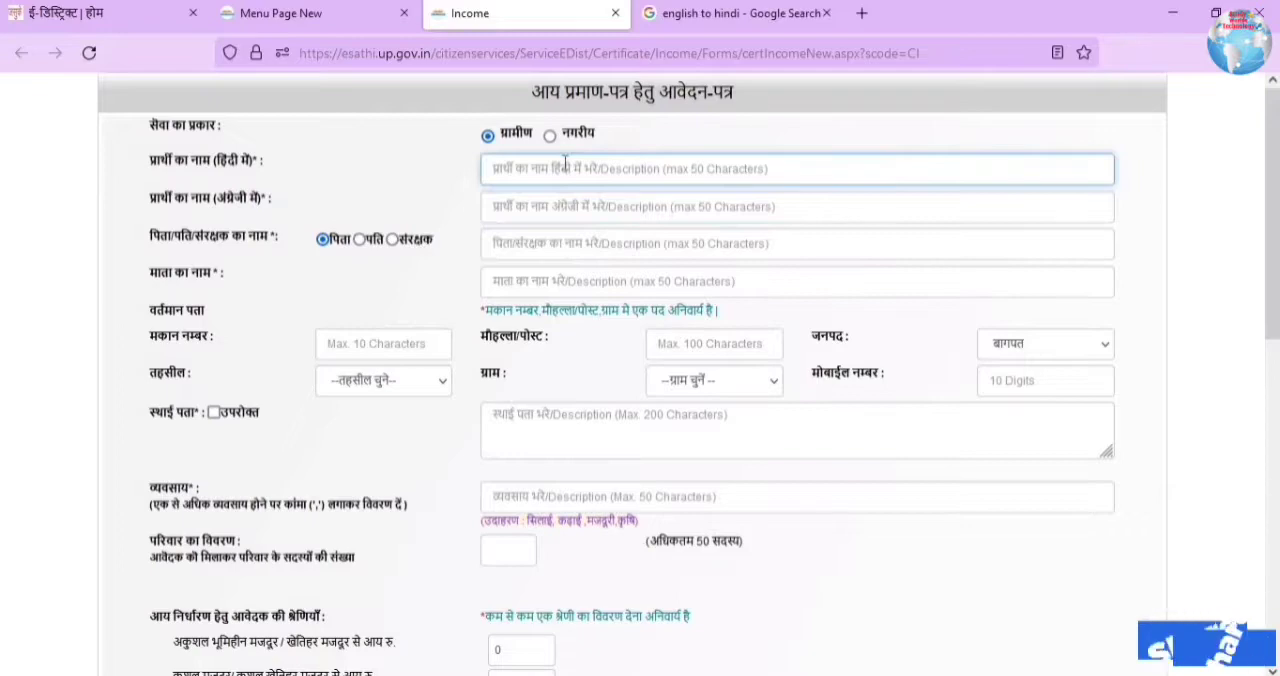
type("कृष्णपाल")
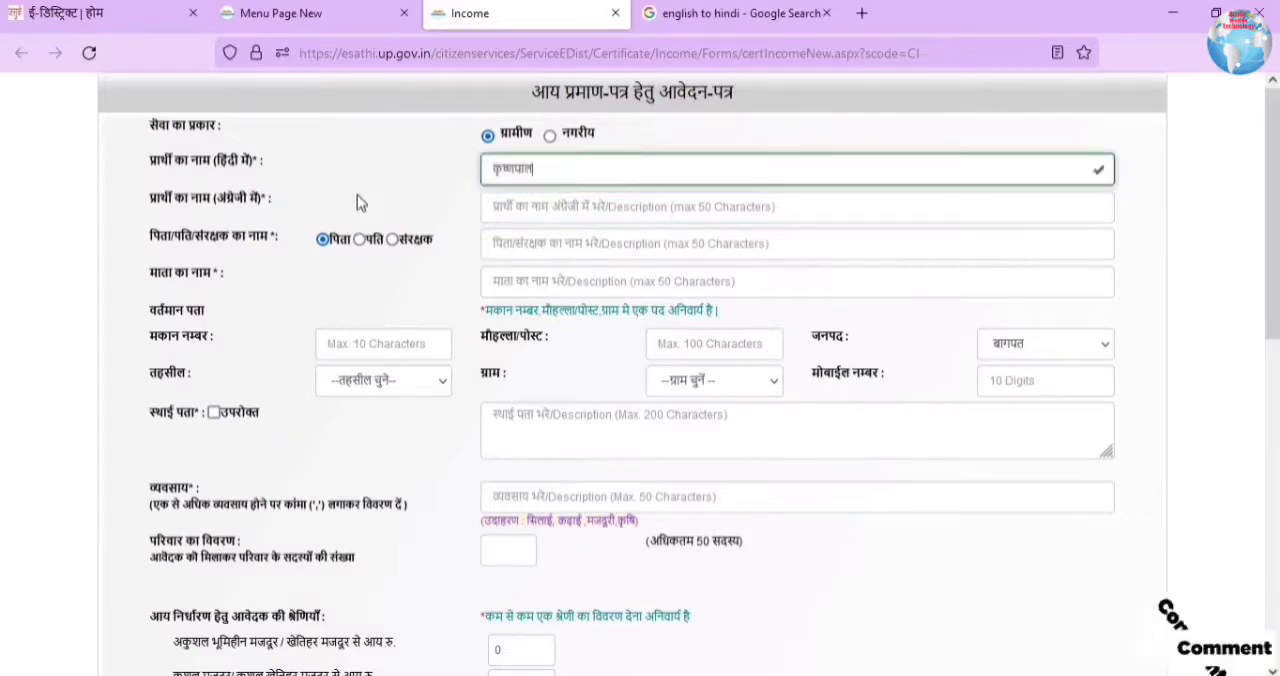
left_click(550, 205)
key("BackSpace")
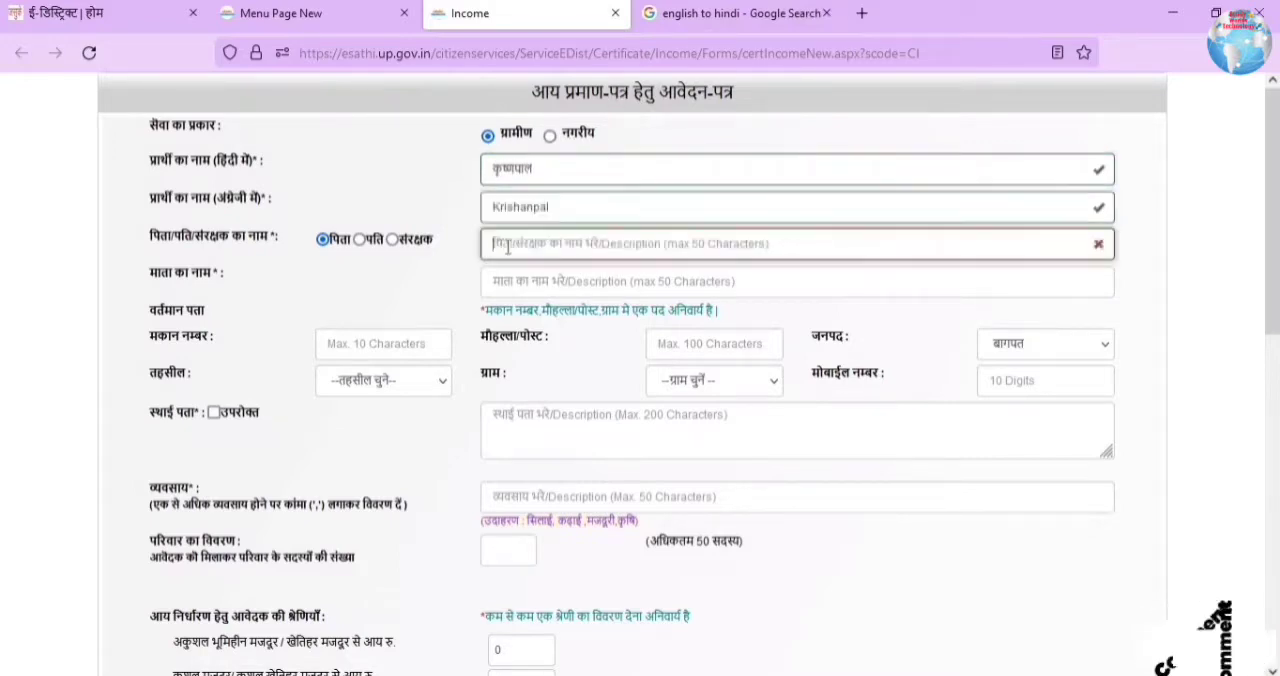
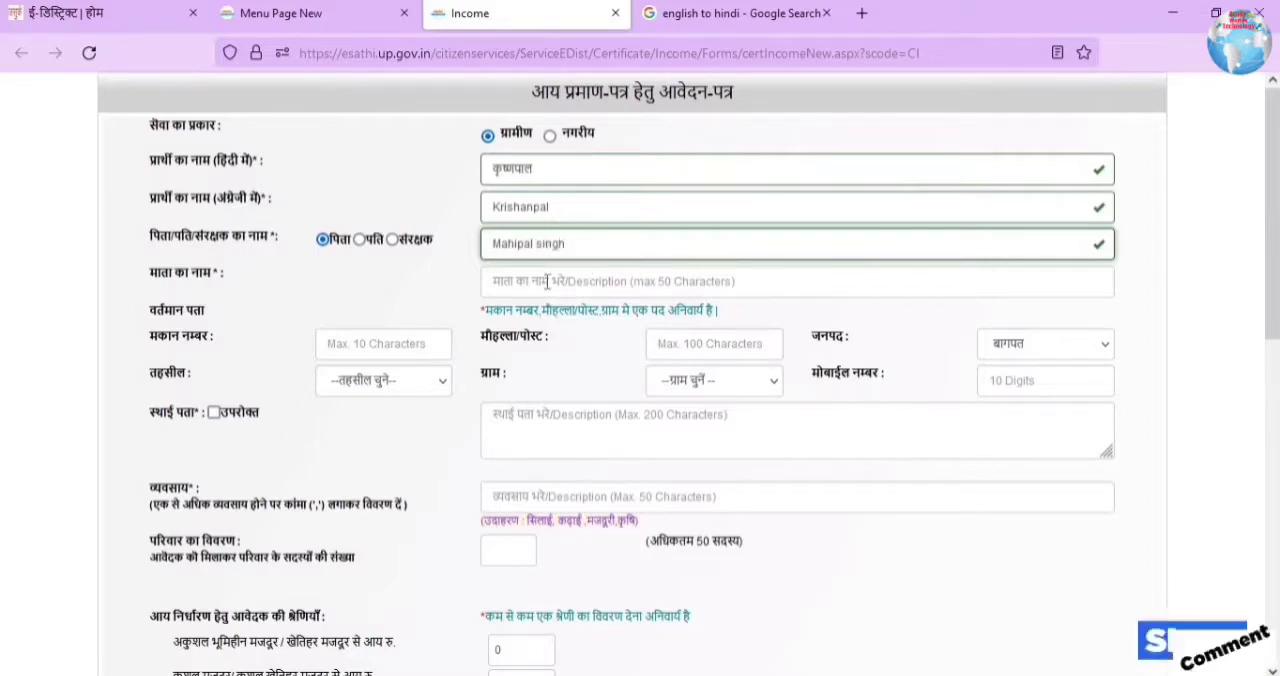
Step: Enter the father's name and the mother's name on the income certificate application
left_click(580, 281)
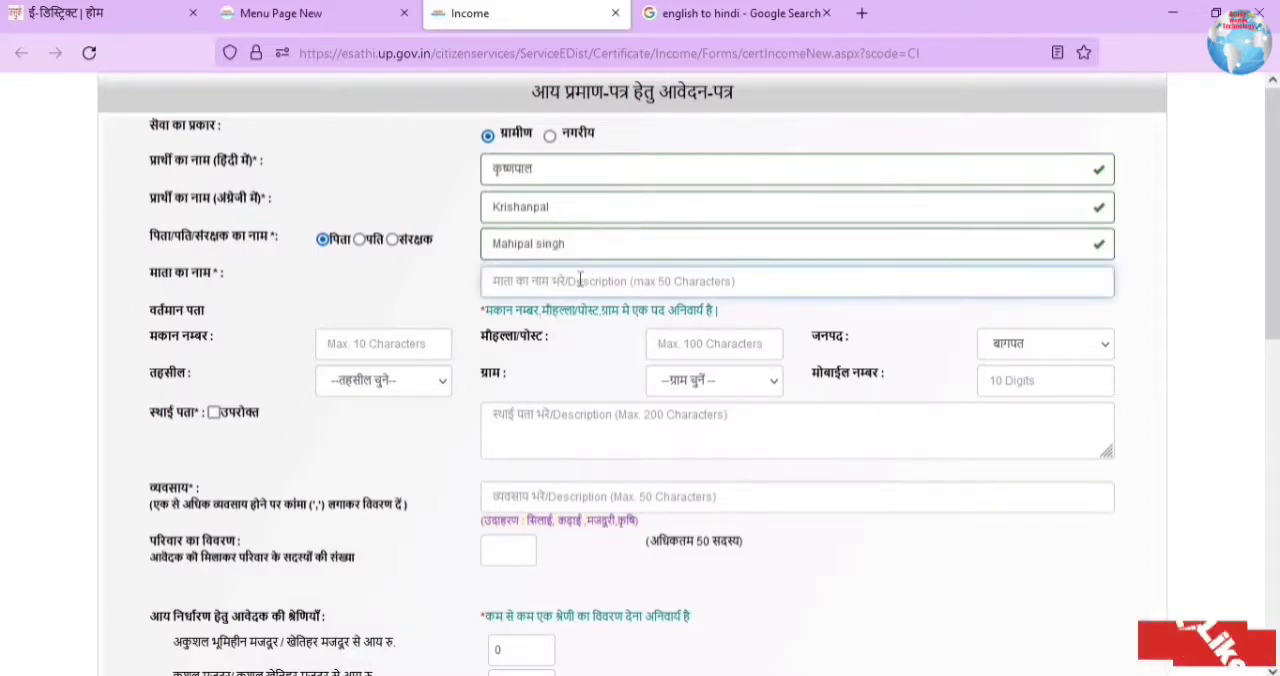
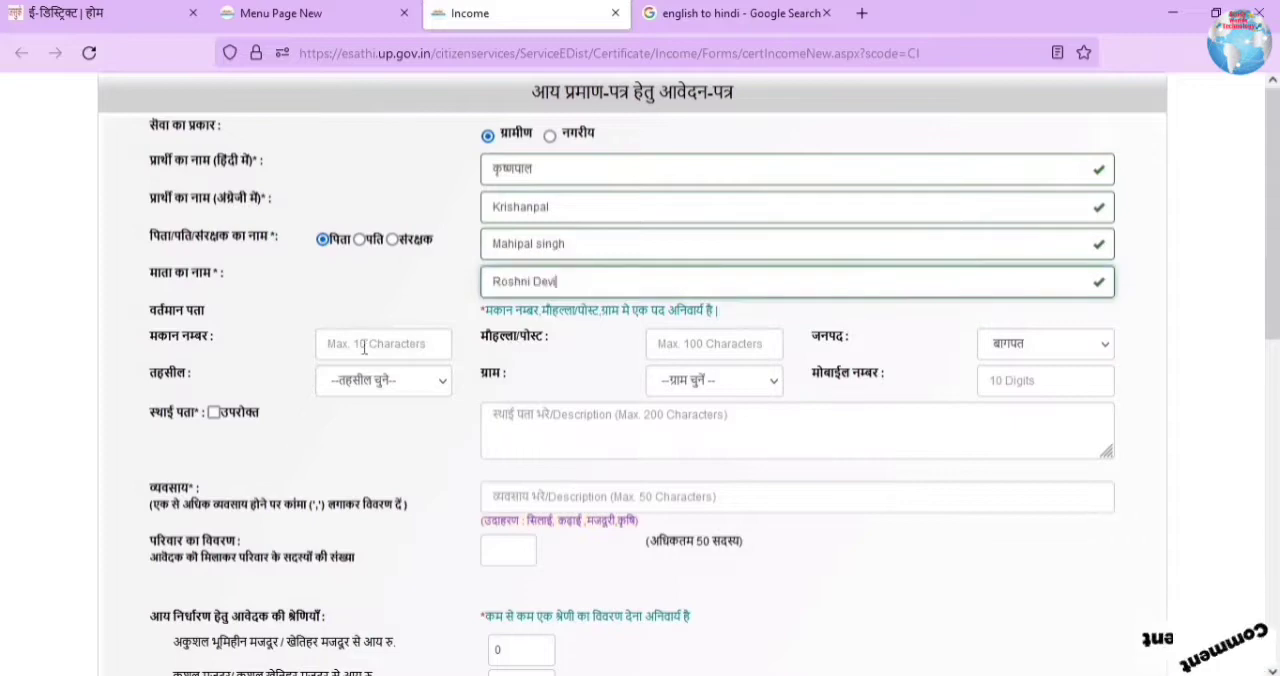
Step: Fill in the current address and mobile number, and mark the permanent address as same as above (उपरोक्त)
left_click(364, 347)
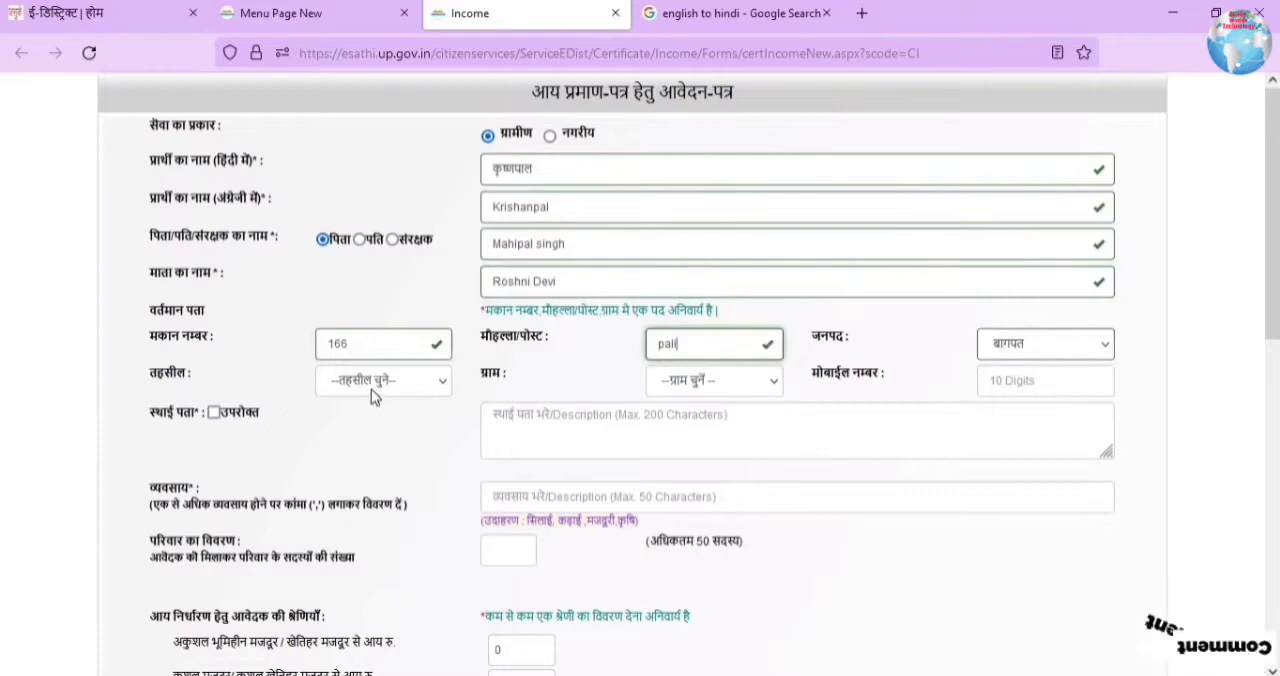
left_click(371, 389)
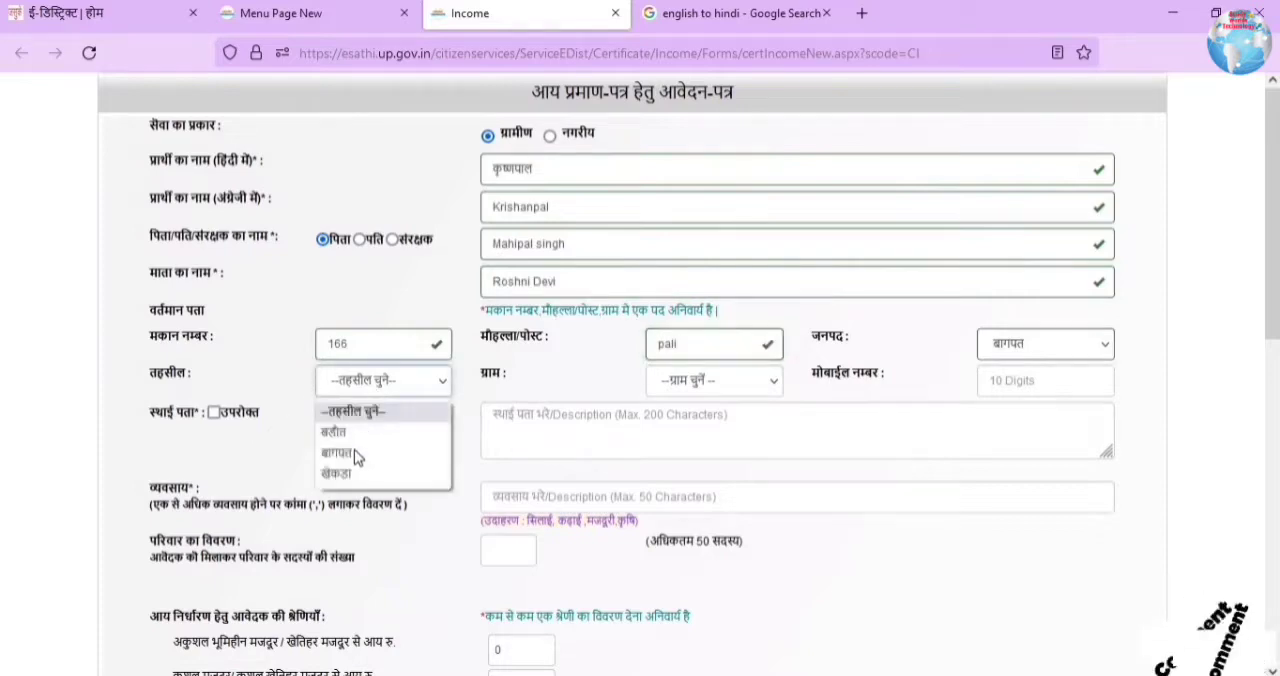
left_click(693, 385)
scroll(705, 287, "down", 3)
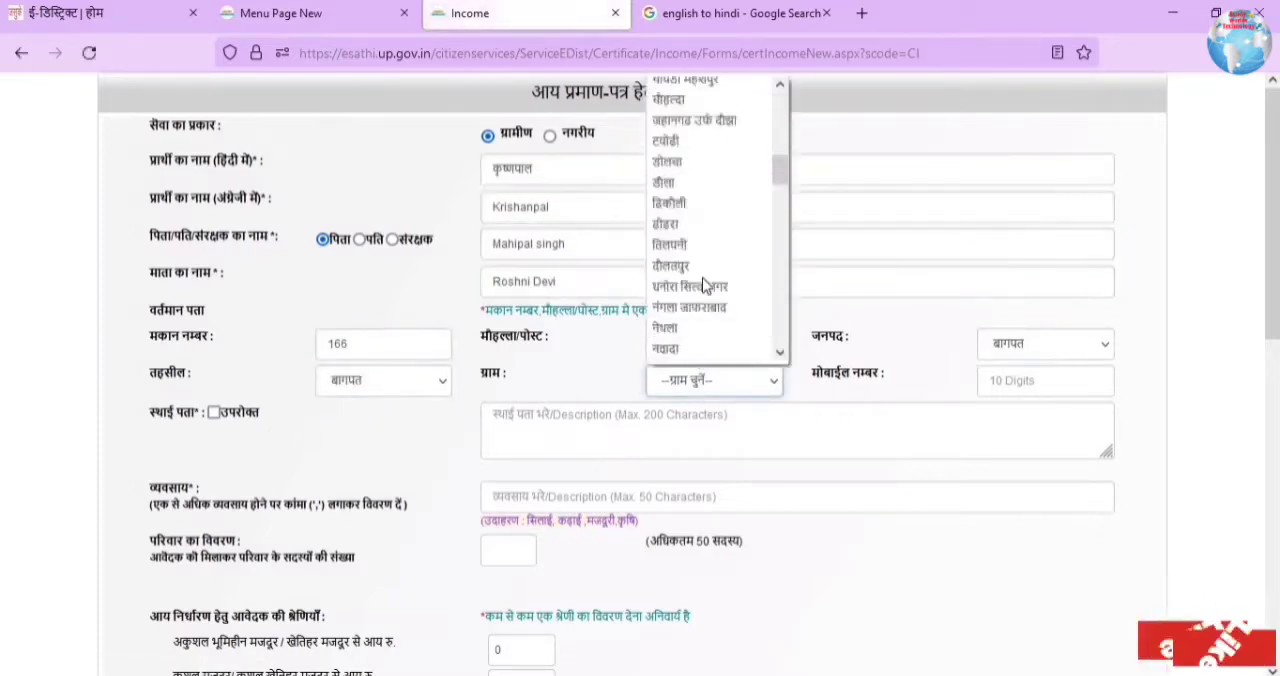
scroll(705, 287, "down", 10)
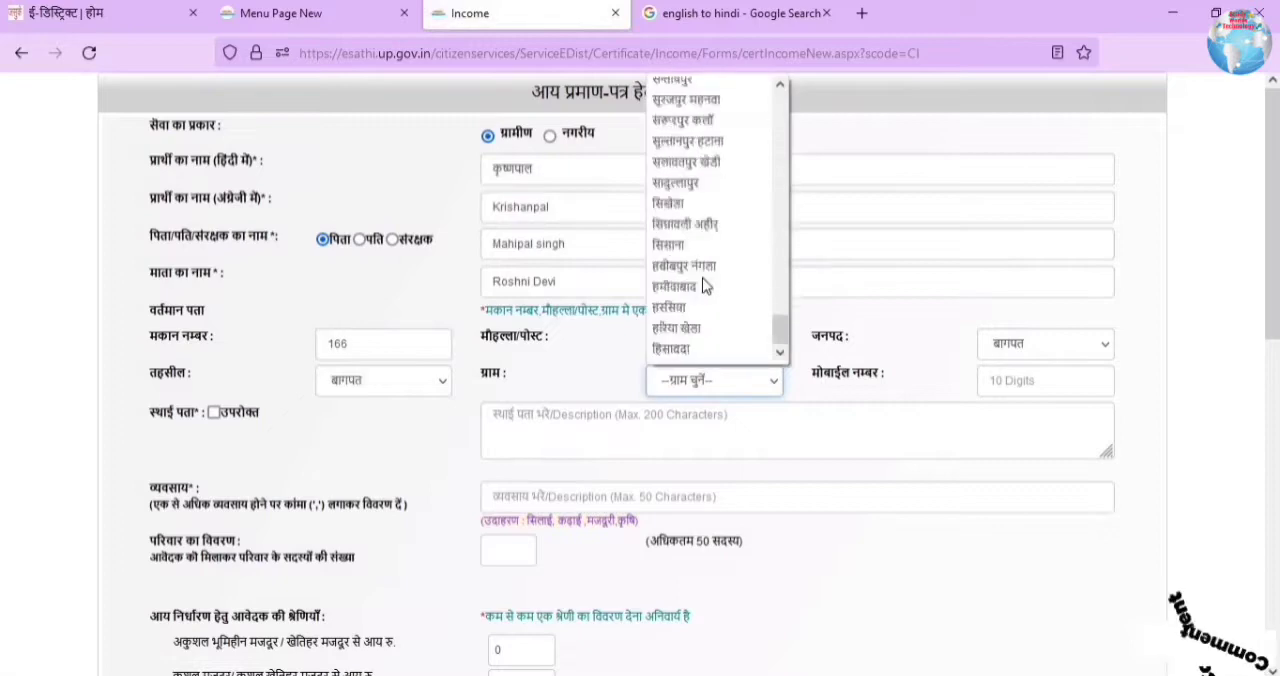
scroll(705, 287, "up", 10)
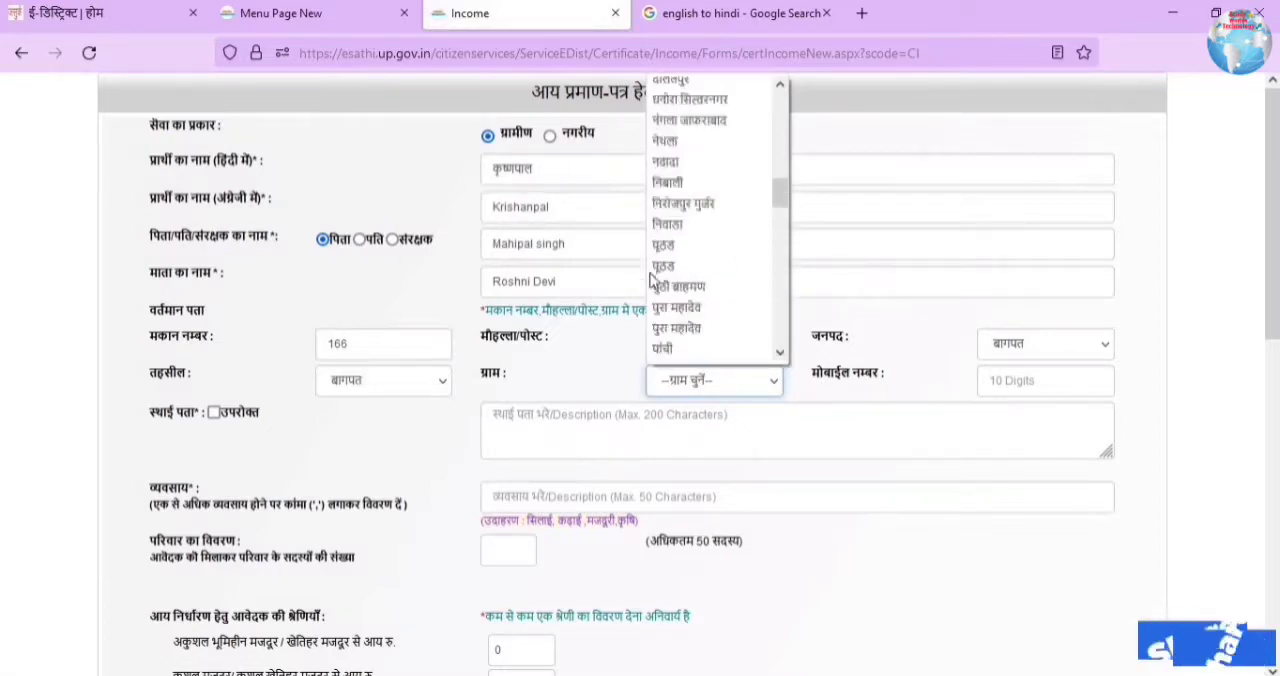
scroll(672, 310, "down", 2)
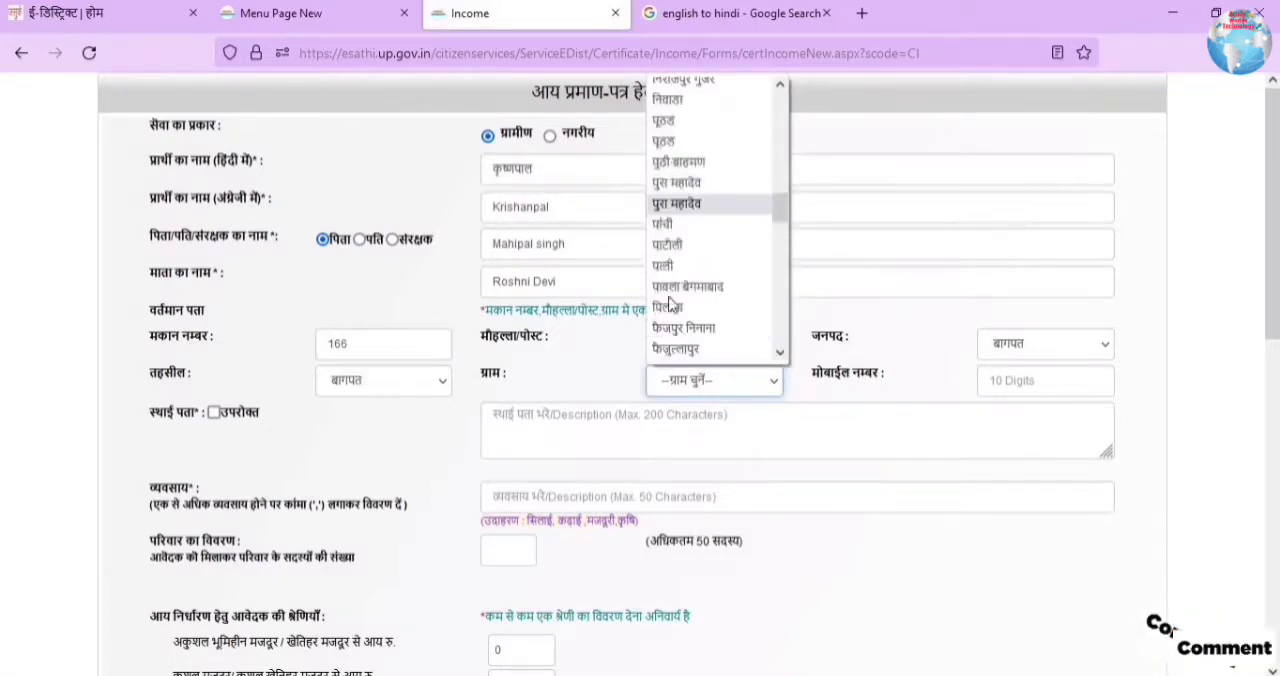
left_click(670, 267)
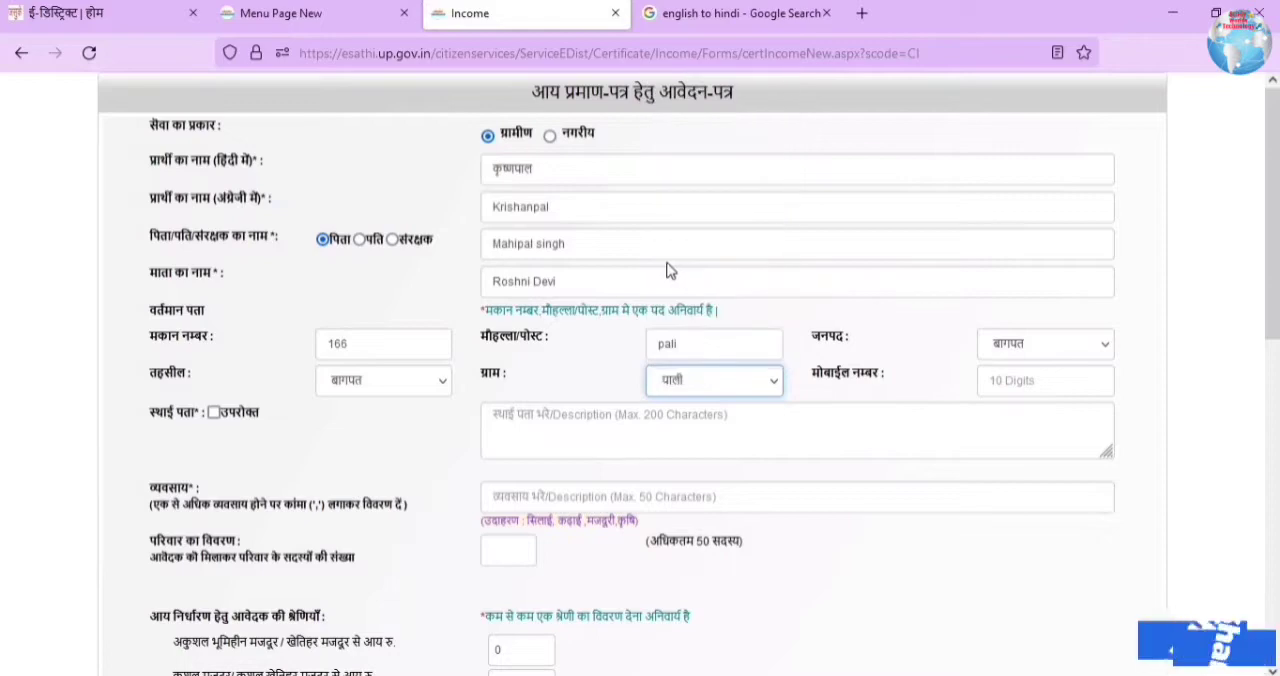
key("Tab")
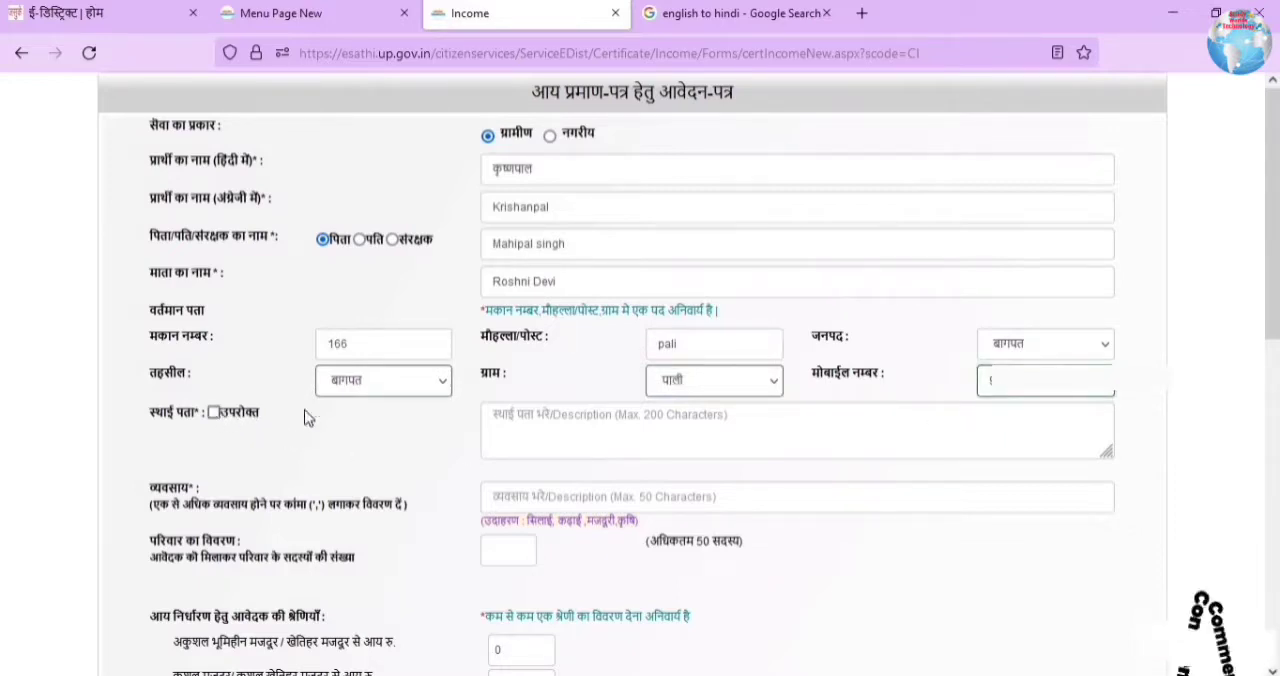
left_click(214, 412)
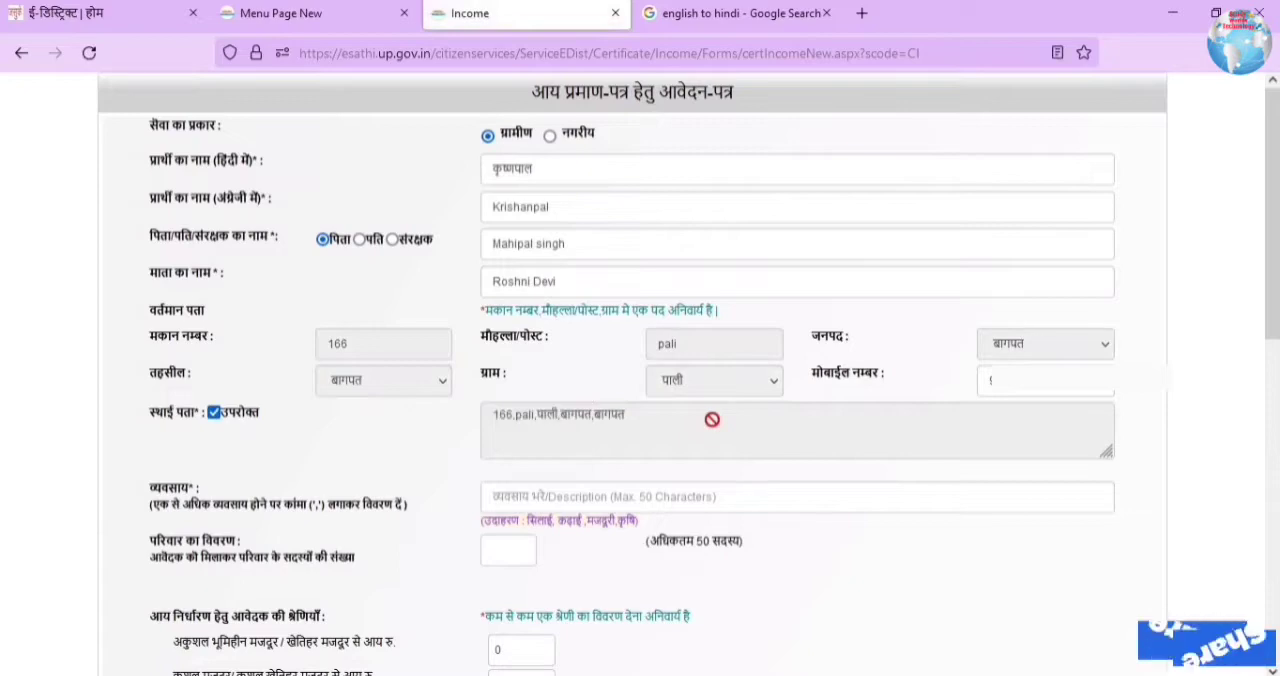
Step: Set the occupation (व्यवसाय) to कृषि and the number of family members to 4
left_click(510, 496)
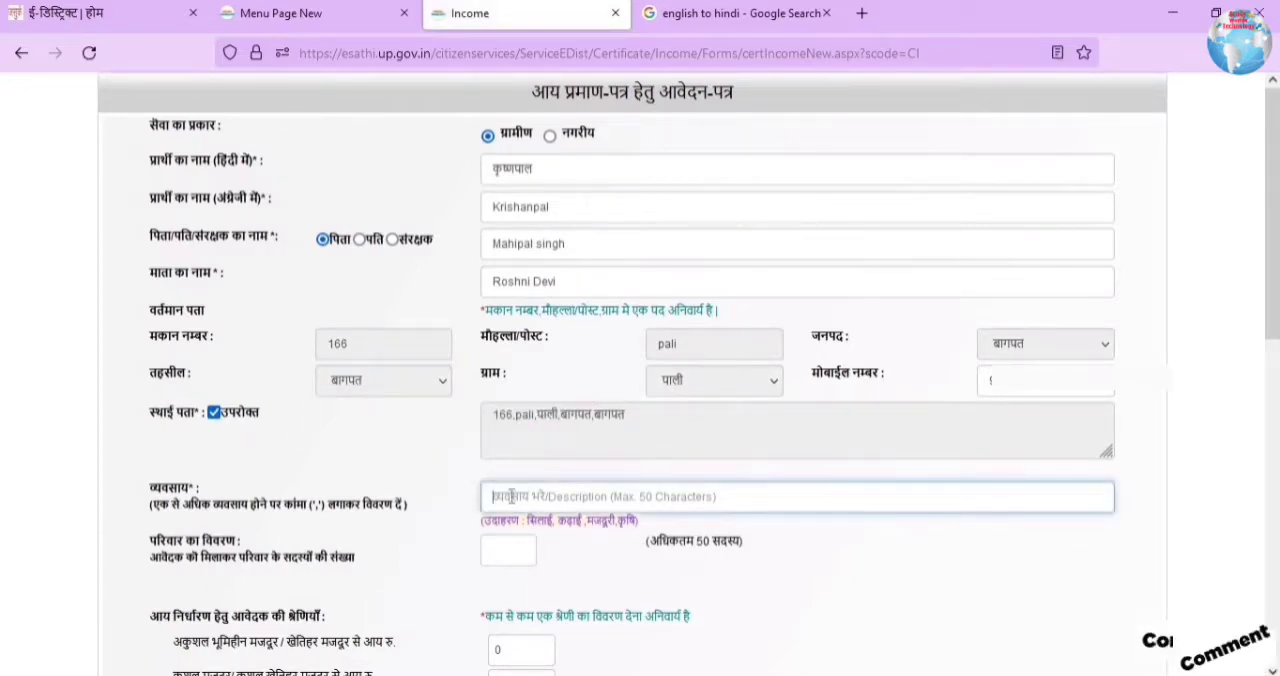
type("कि")
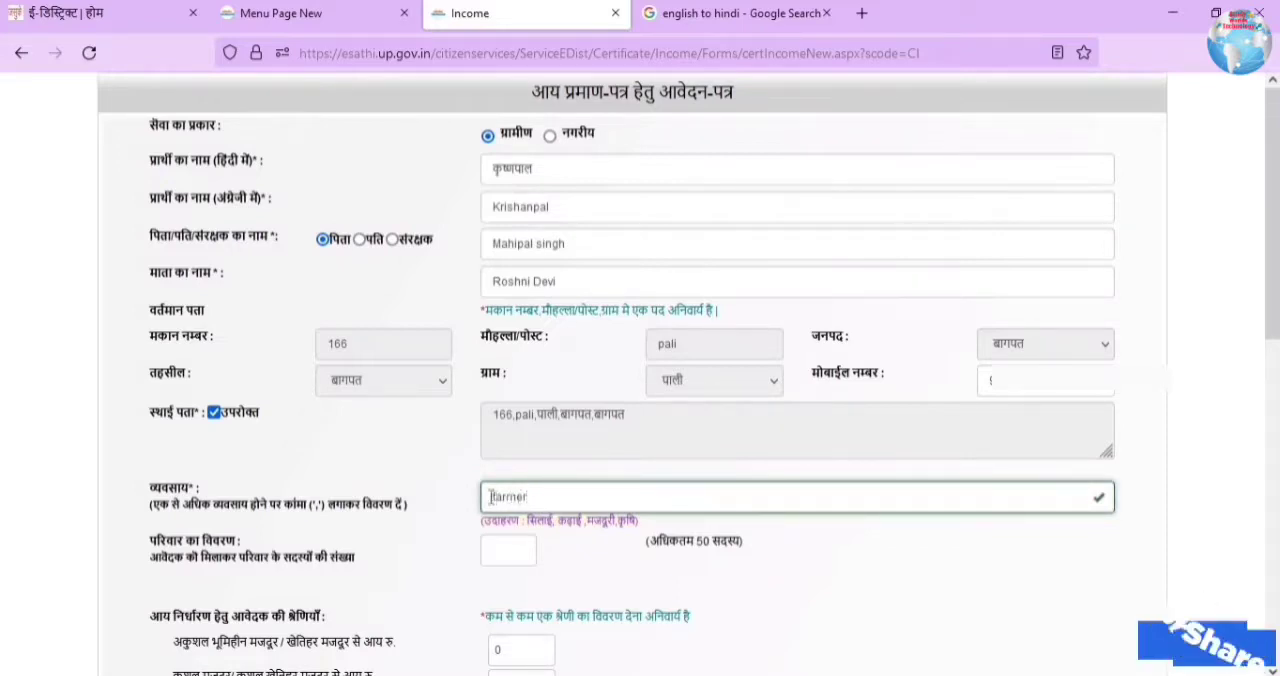
left_click_drag(535, 496, 470, 505)
type("कृषि")
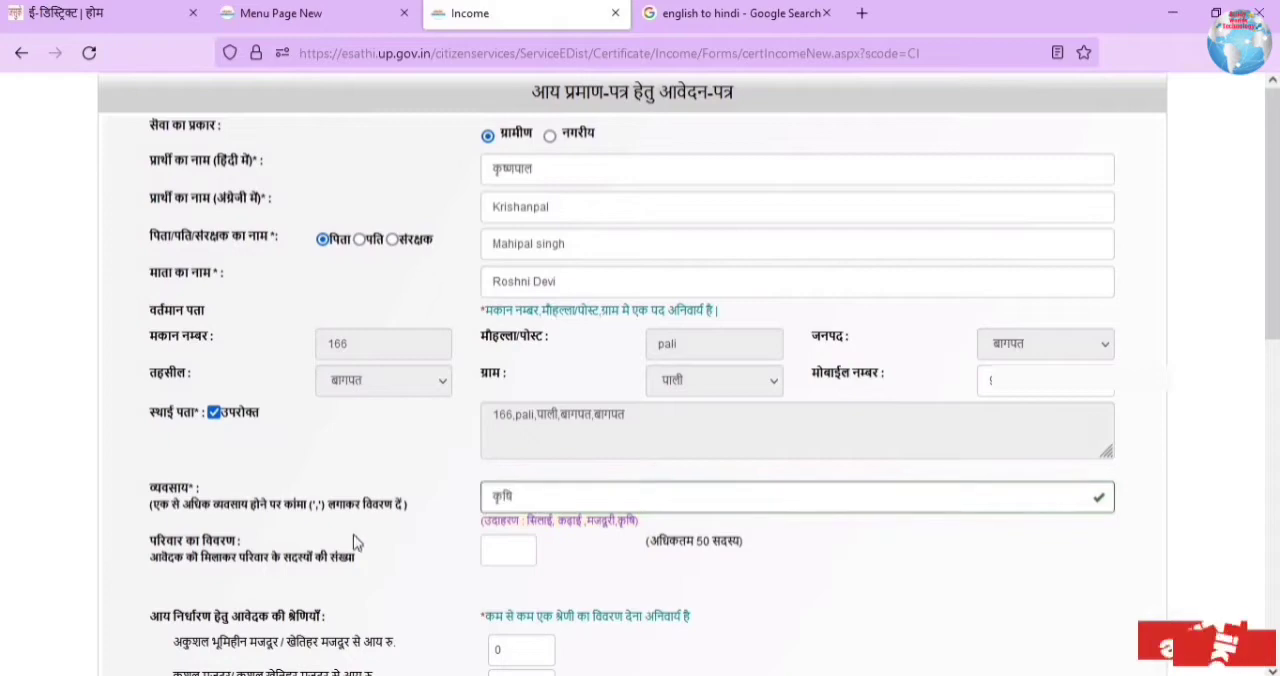
left_click(504, 547)
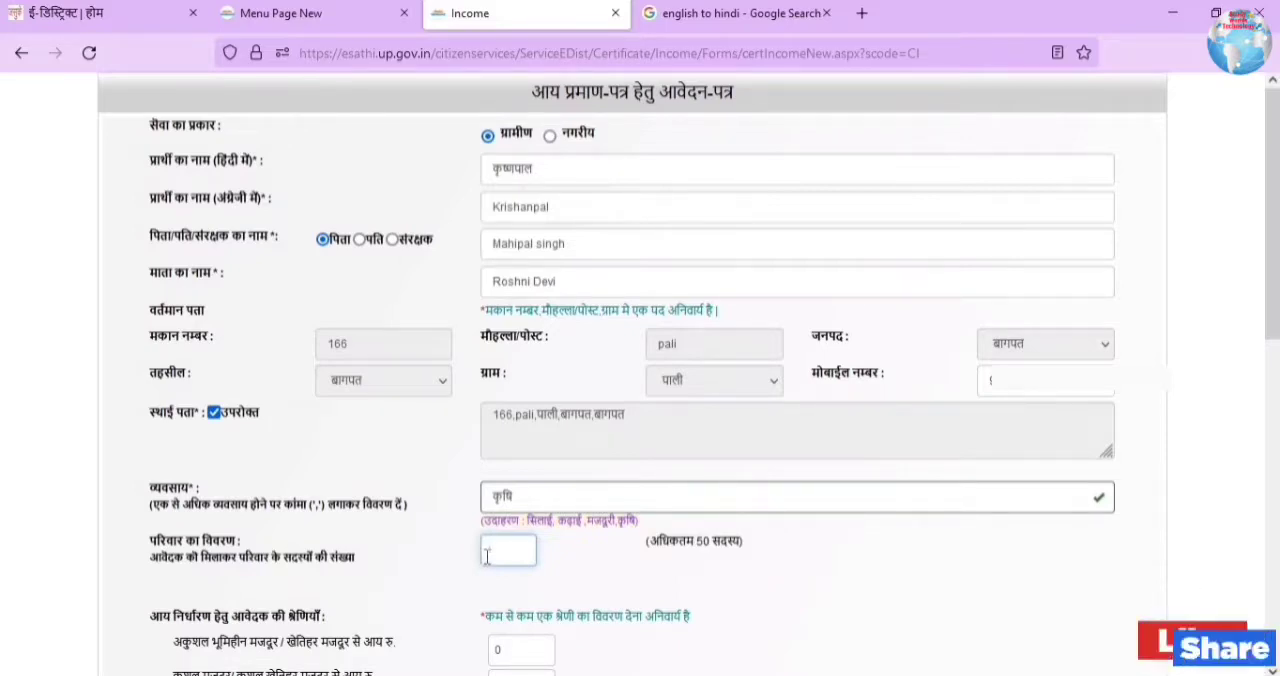
type("4")
Step: Fill in the four family members' names, the occupations farmer, housewife, Student and Student, and annual income 60000 for the first member
scroll(223, 280, "down", 4)
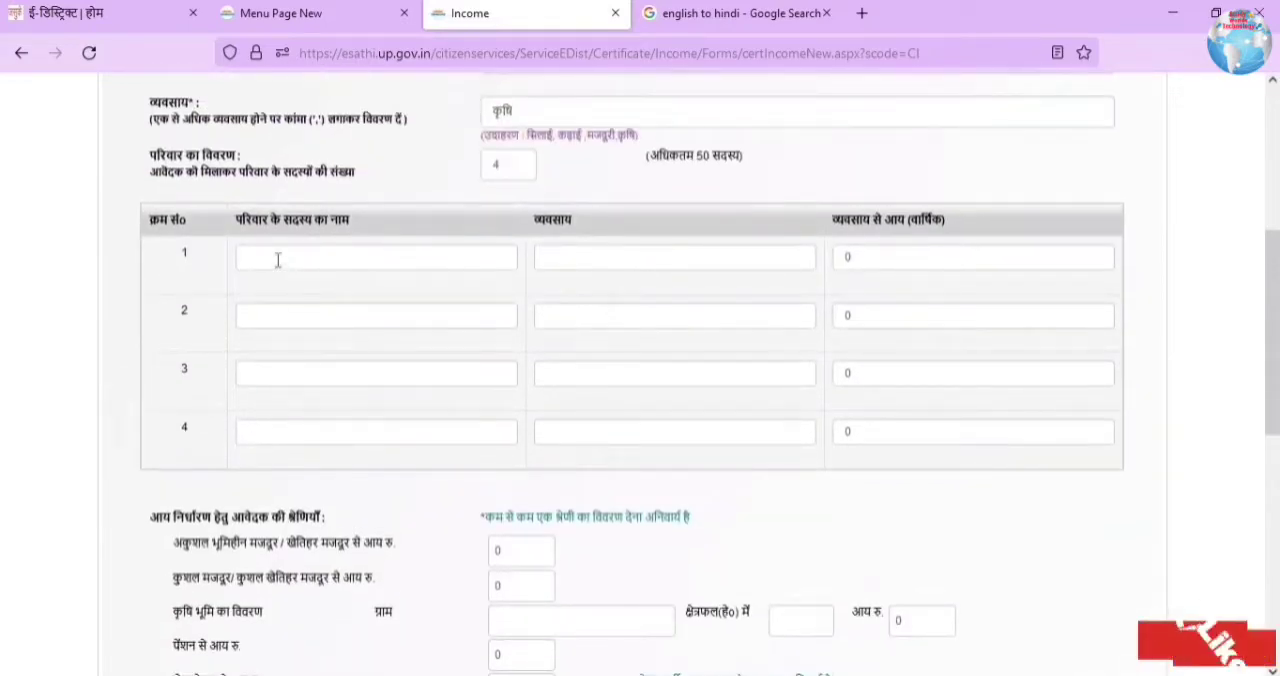
scroll(278, 260, "down", 2)
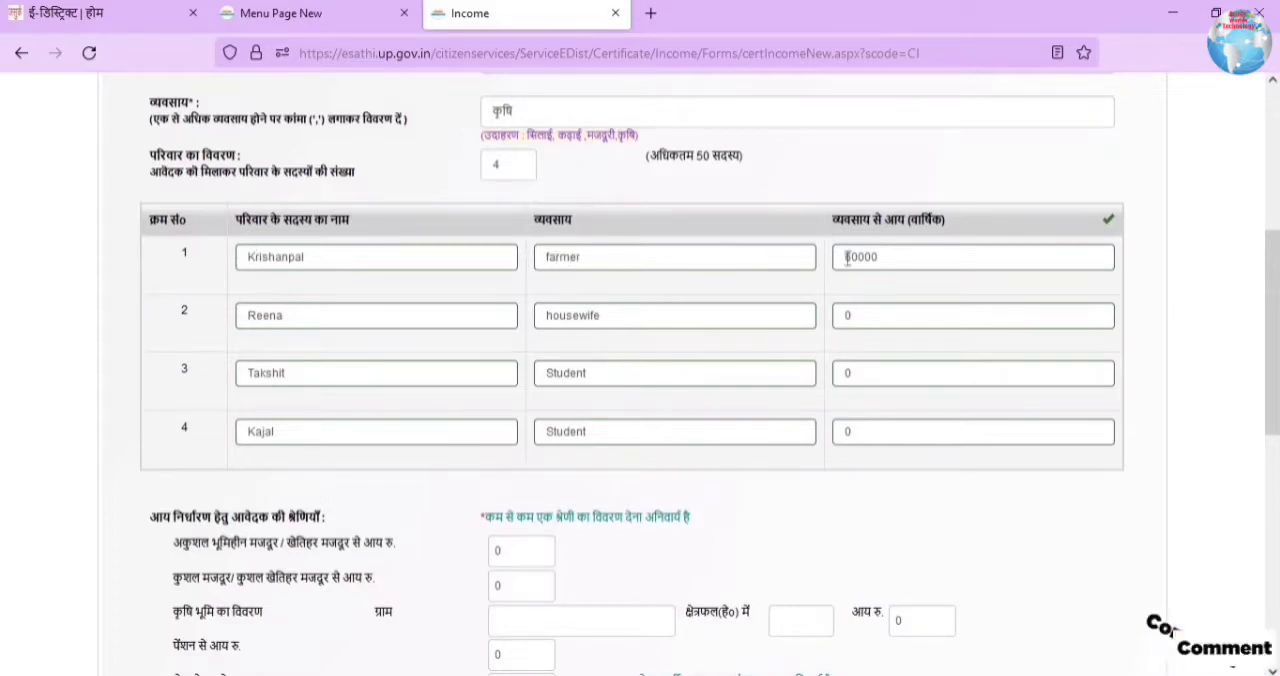
double_click(884, 257)
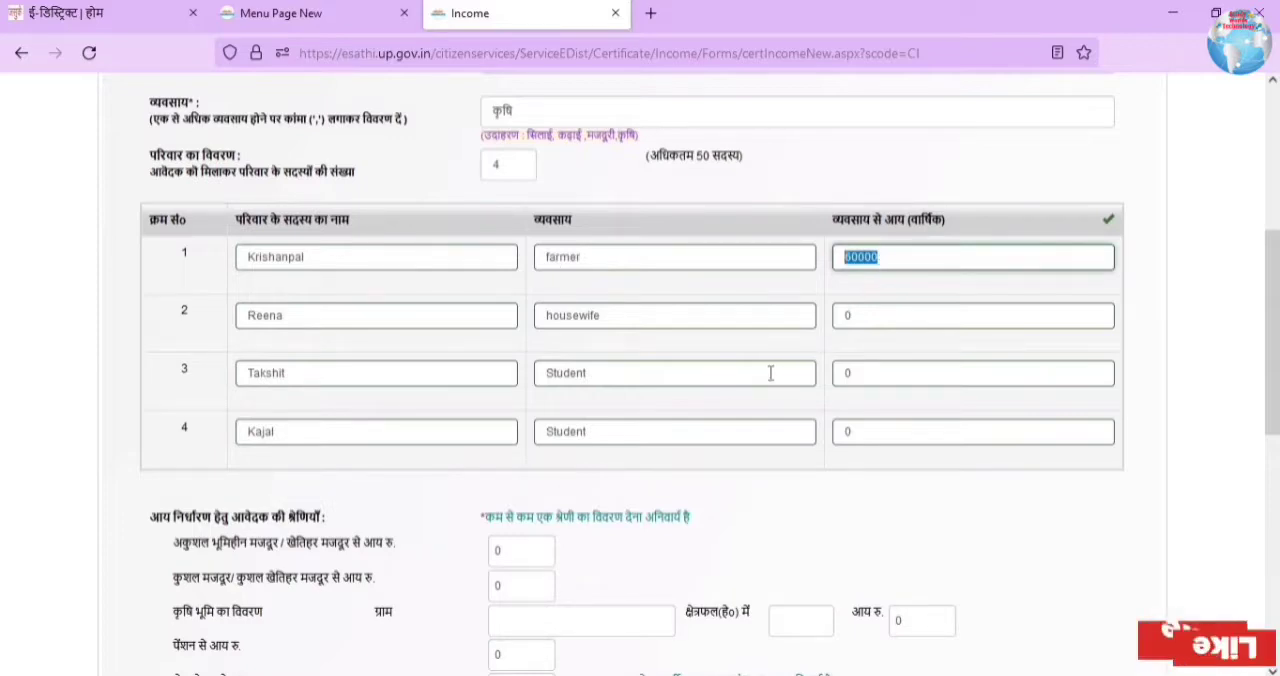
Step: Enter 60000 as the income from skilled labour, and reset that field to 0
scroll(714, 394, "down", 3)
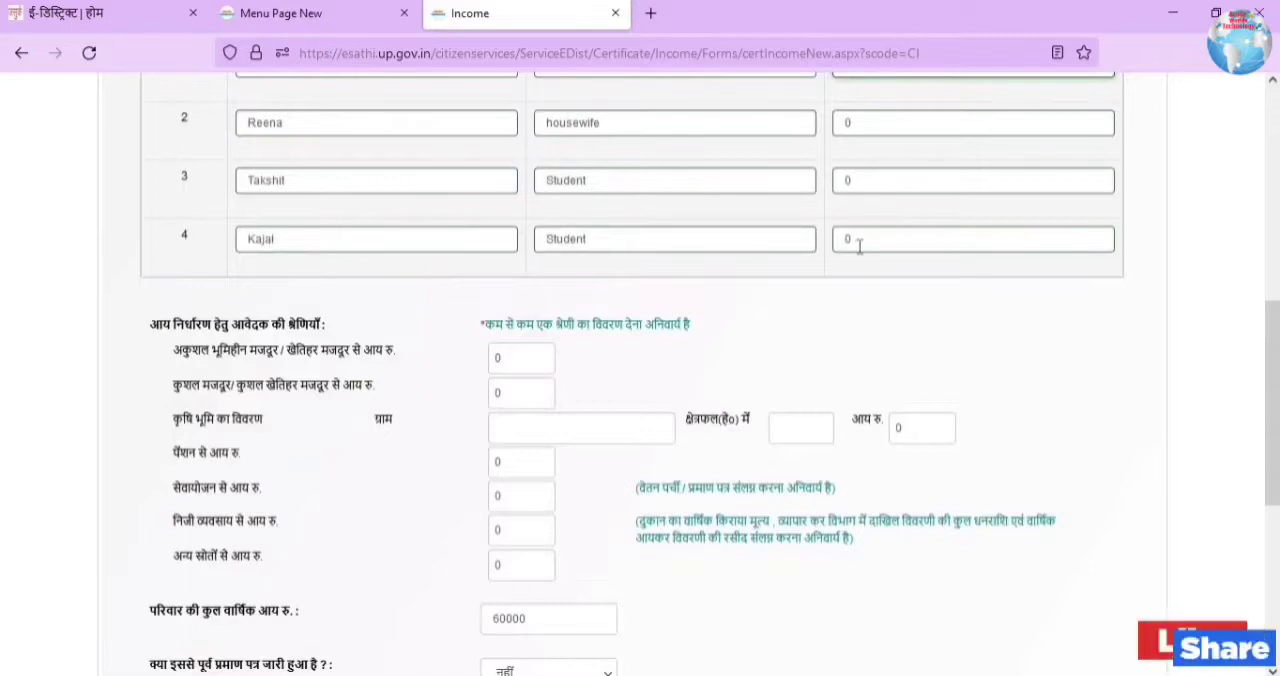
scroll(520, 271, "down", 2)
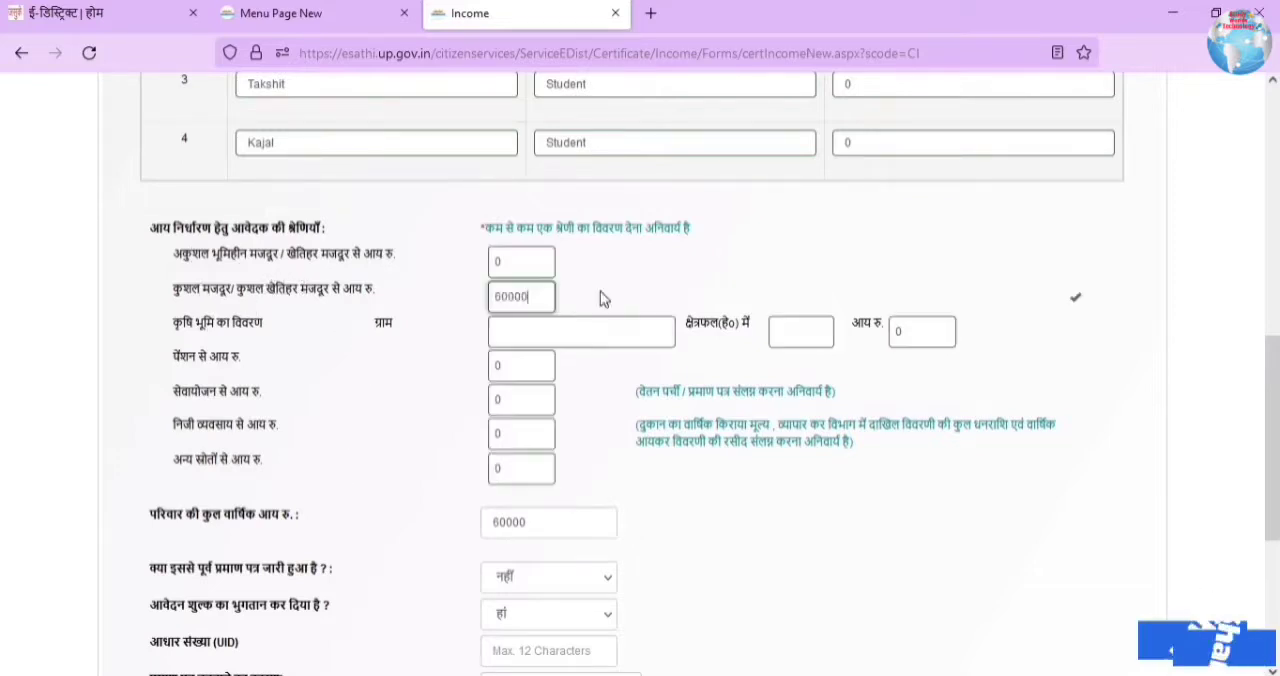
left_click(603, 298)
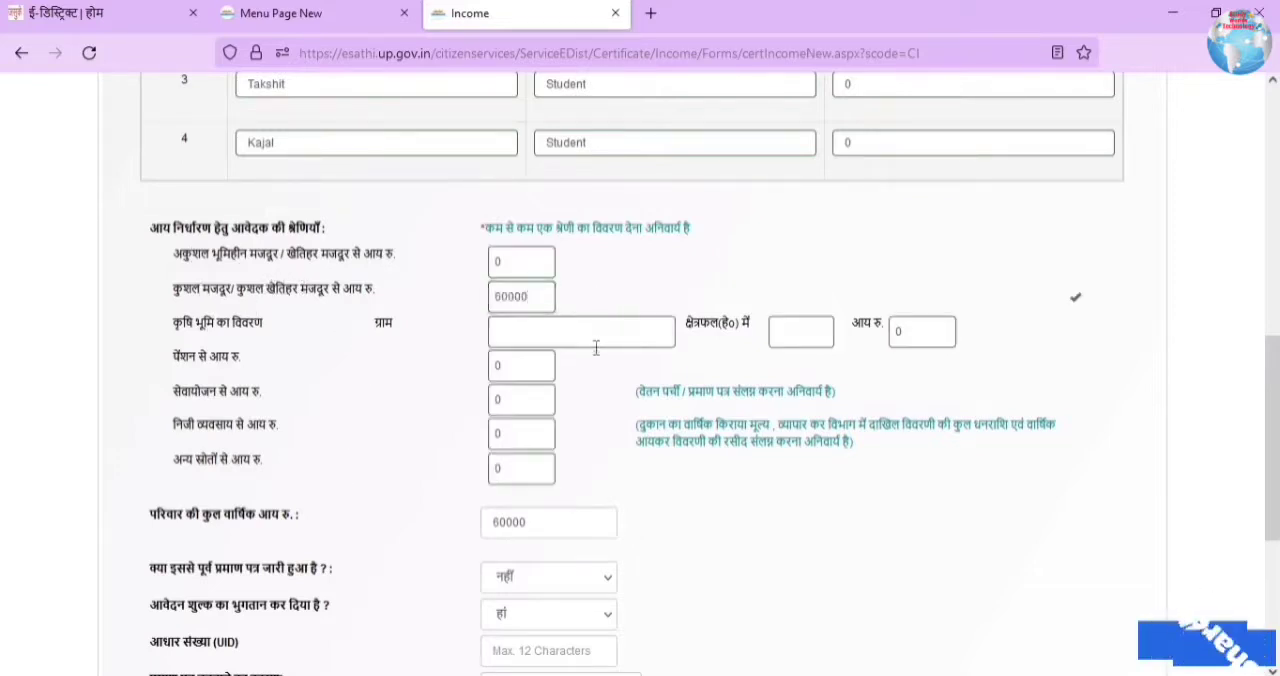
scroll(596, 348, "down", 1)
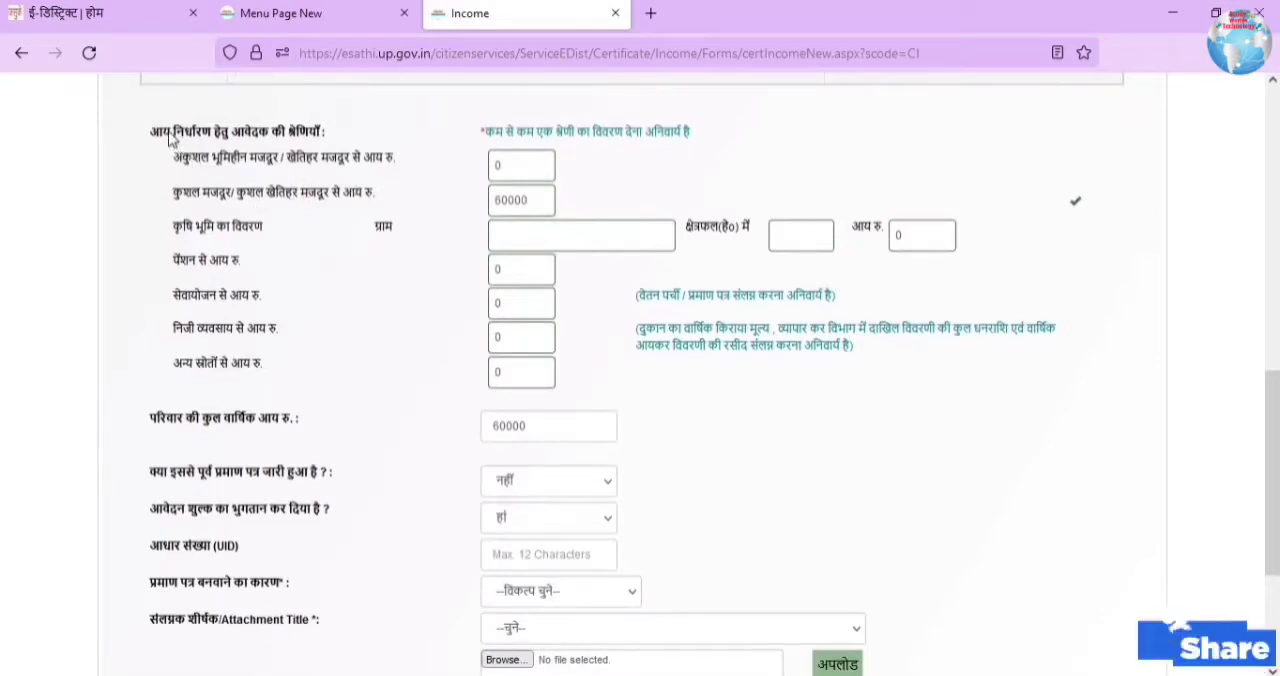
left_click_drag(174, 134, 326, 134)
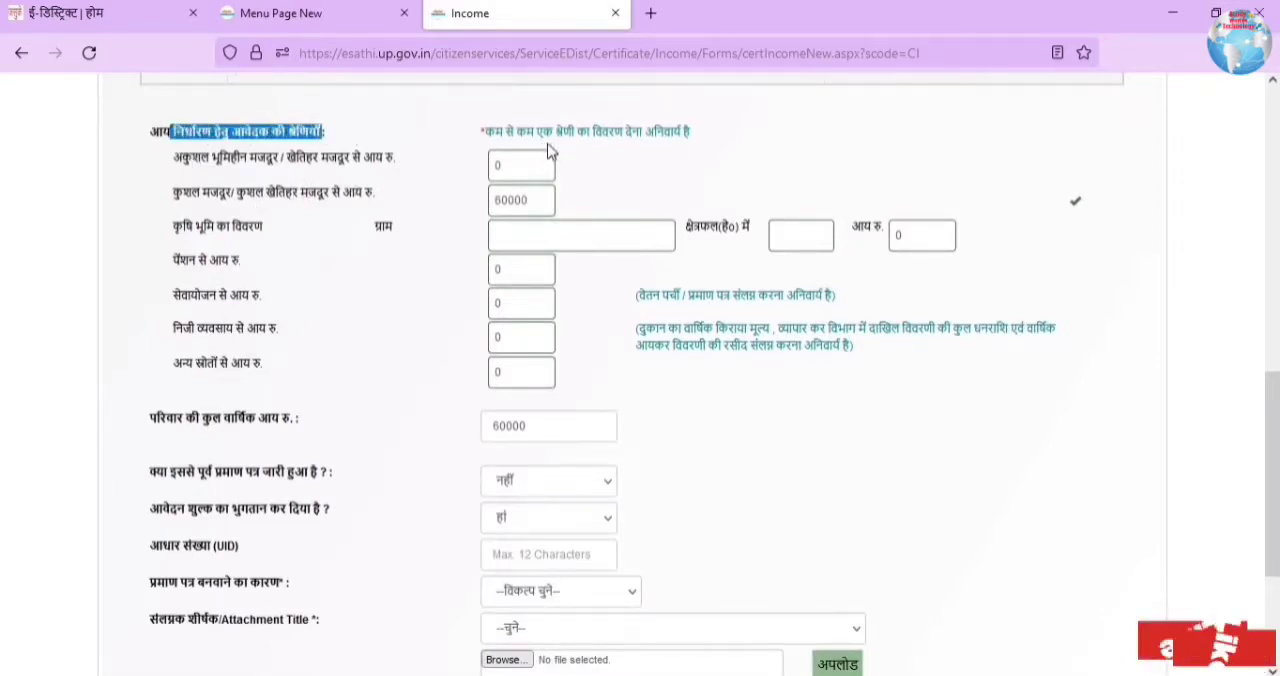
double_click(527, 200)
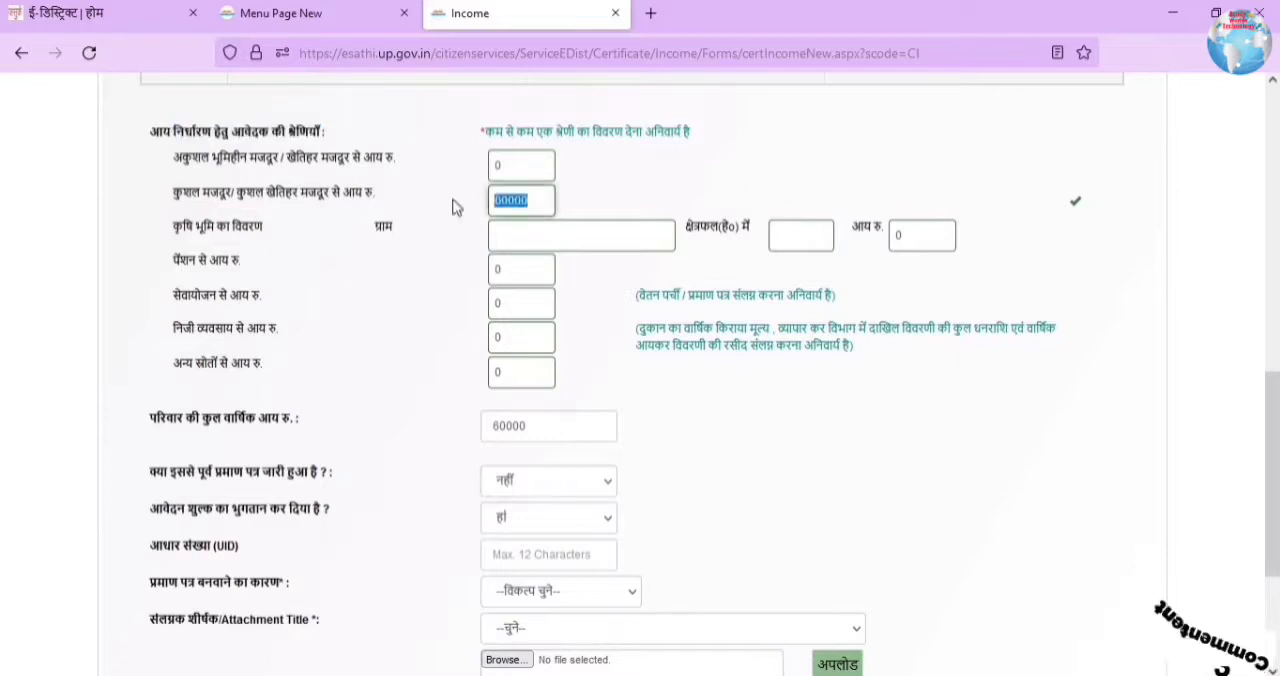
key("BackSpace")
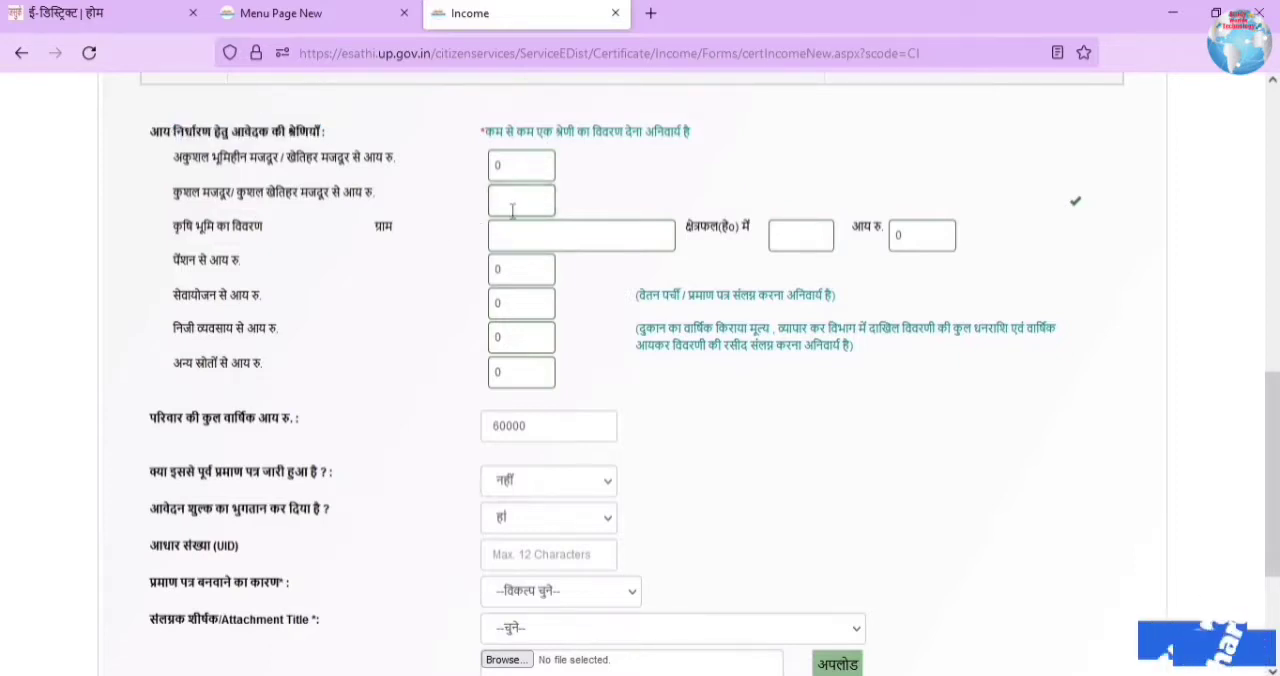
type("0")
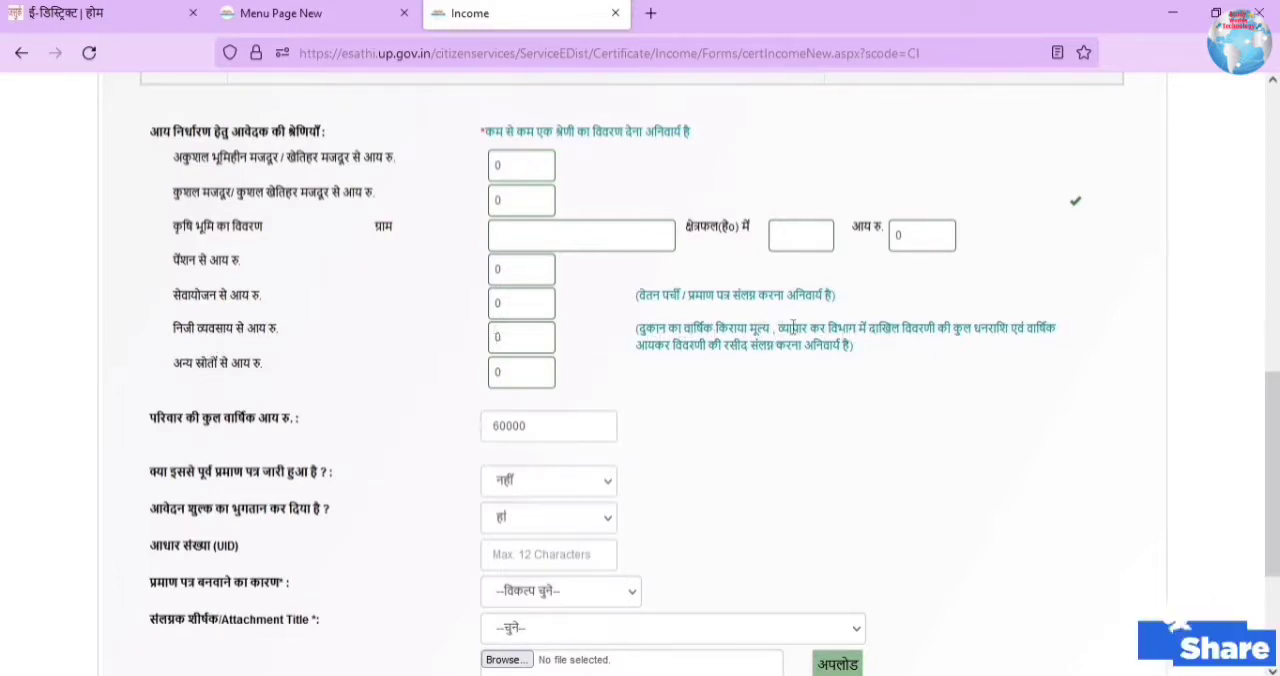
Step: Set the income from skilled or skilled farm labour (कुशल मजदूर/ कुशल खेतिहर मजदूर) to 60000
scroll(872, 338, "up", 2)
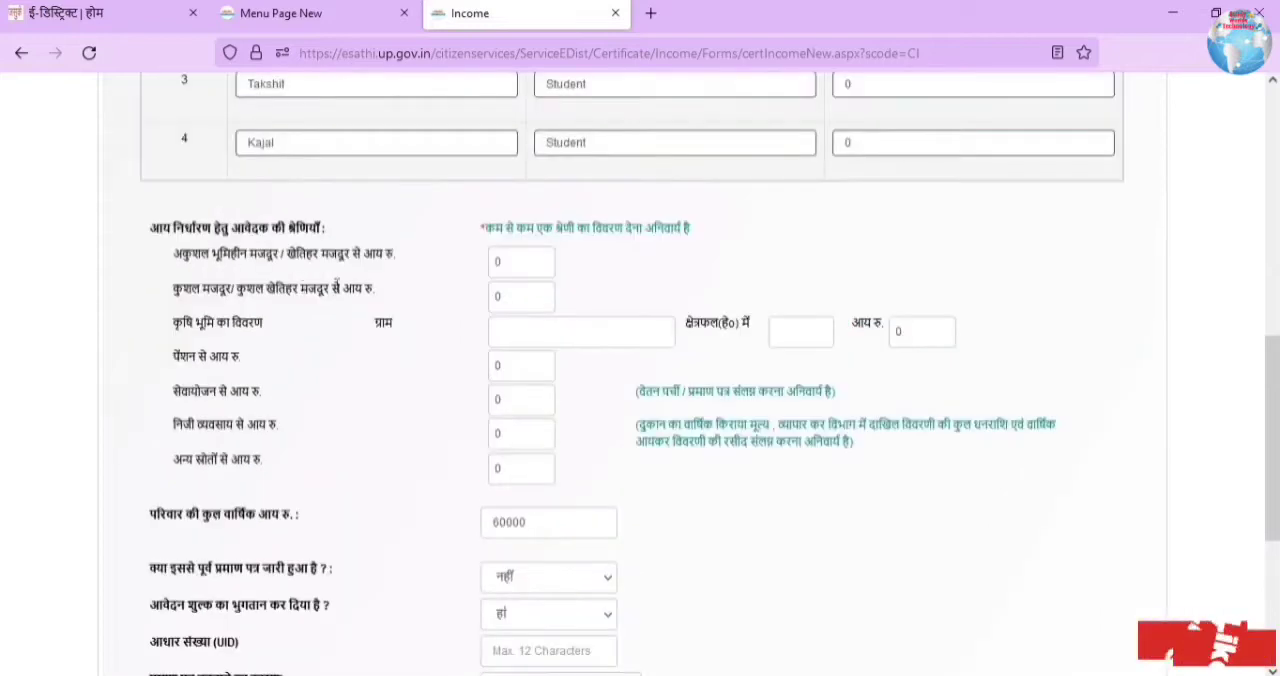
left_click(488, 296)
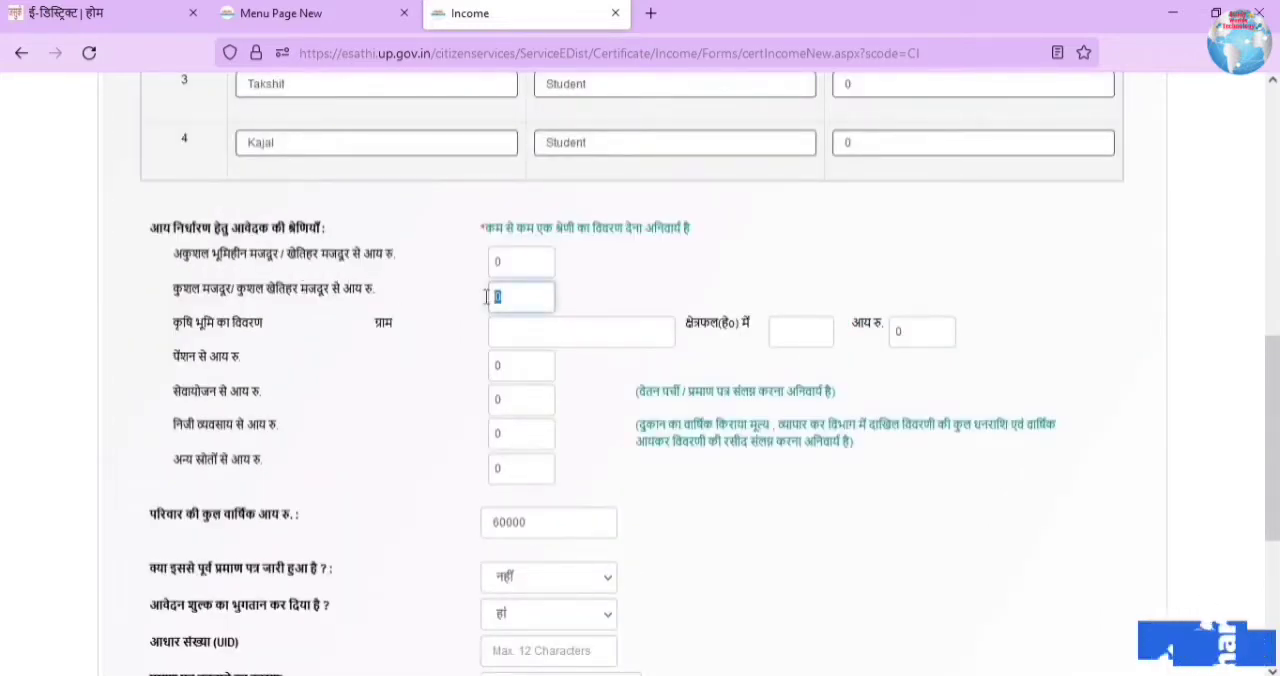
type("6000")
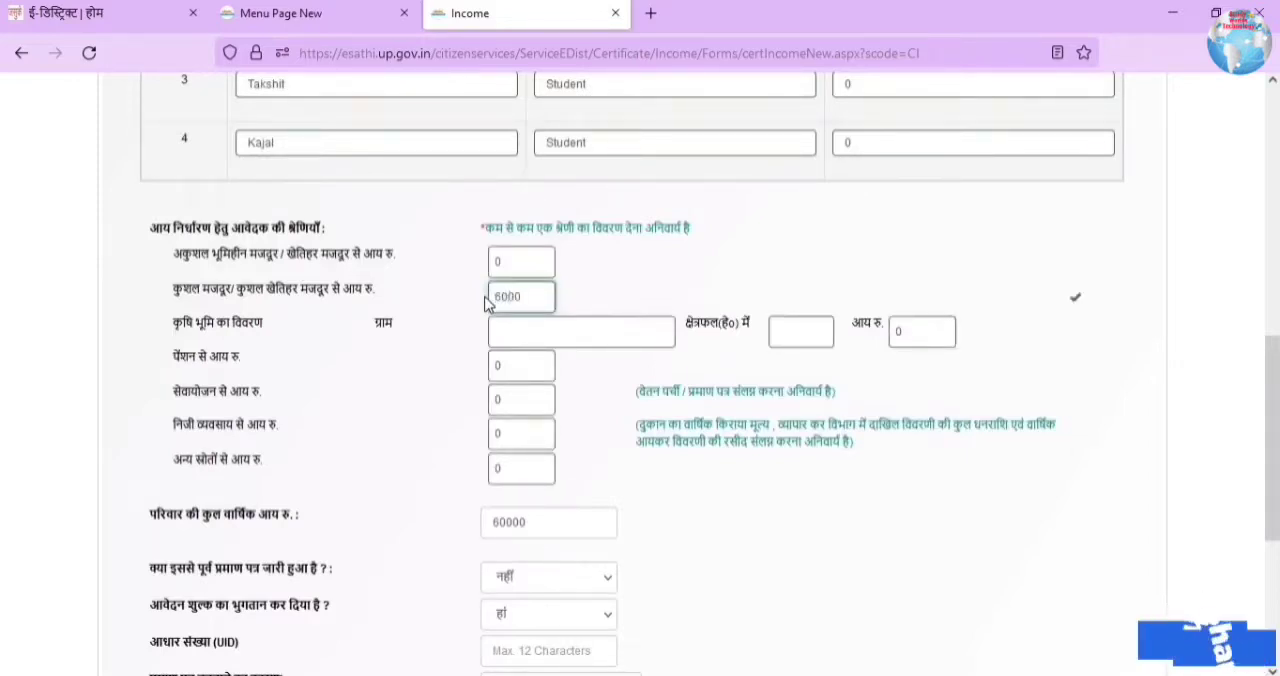
type("0")
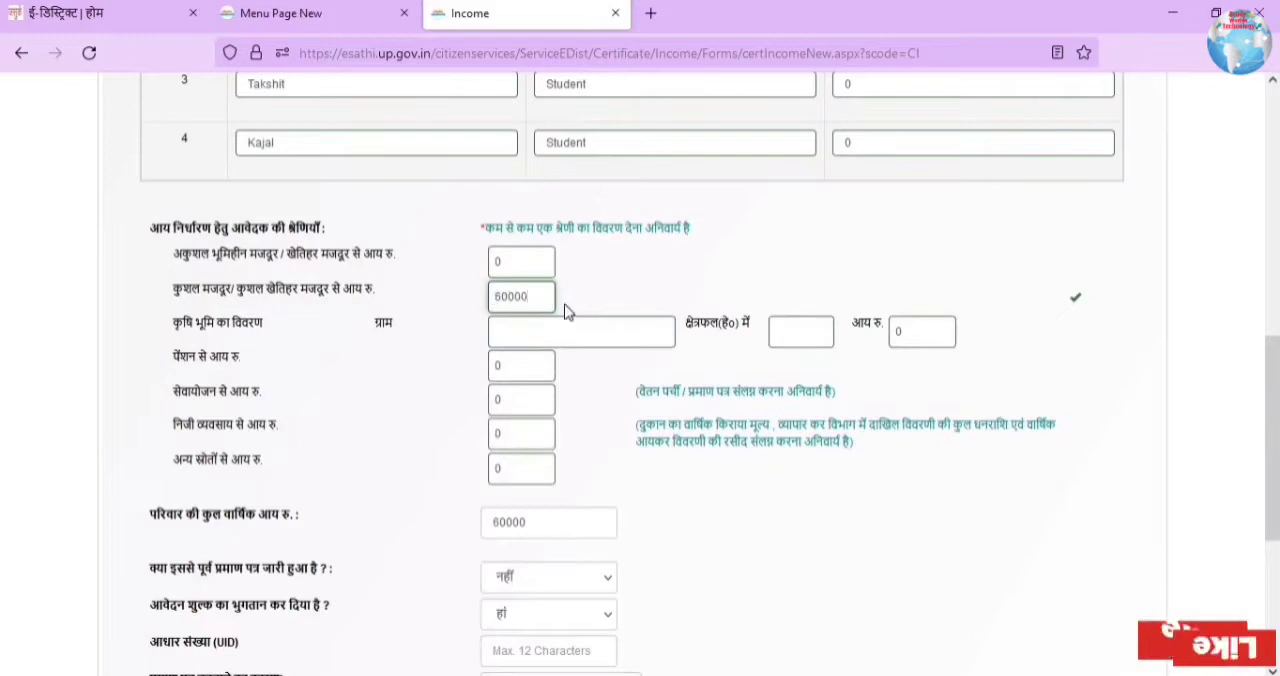
Step: Answer हां to whether a certificate was issued before, and enter the previous certificate number
scroll(600, 294, "down", 3)
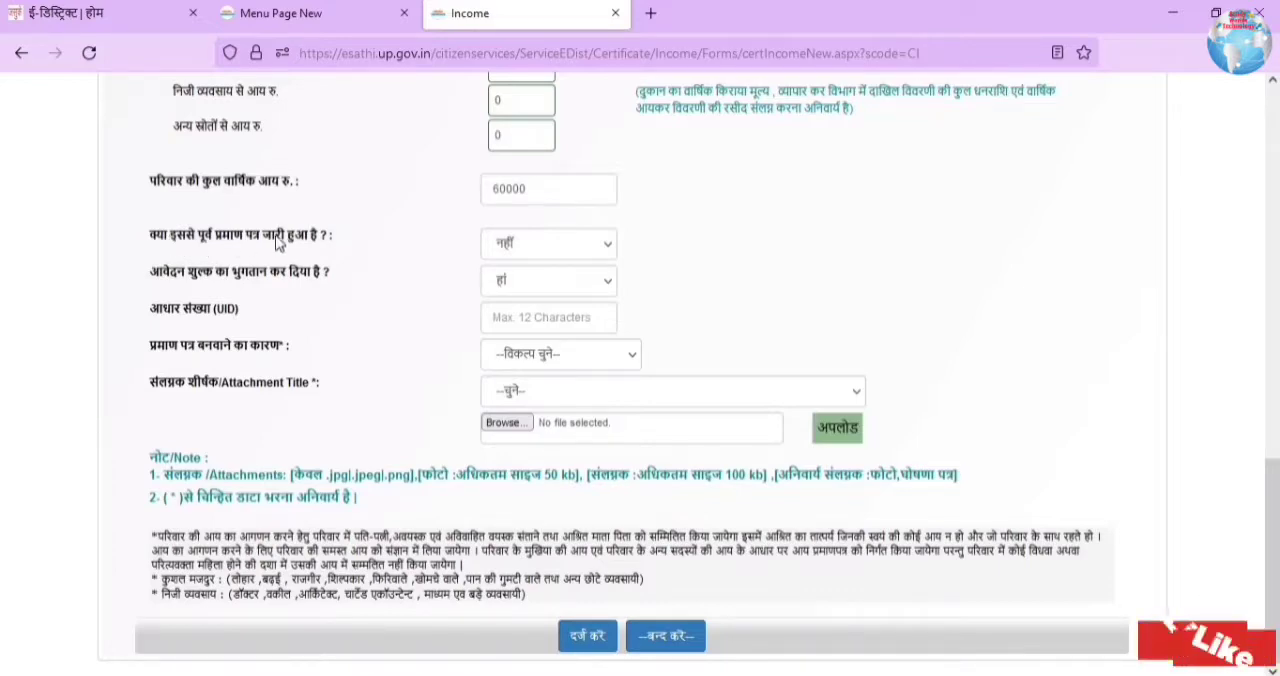
left_click(522, 243)
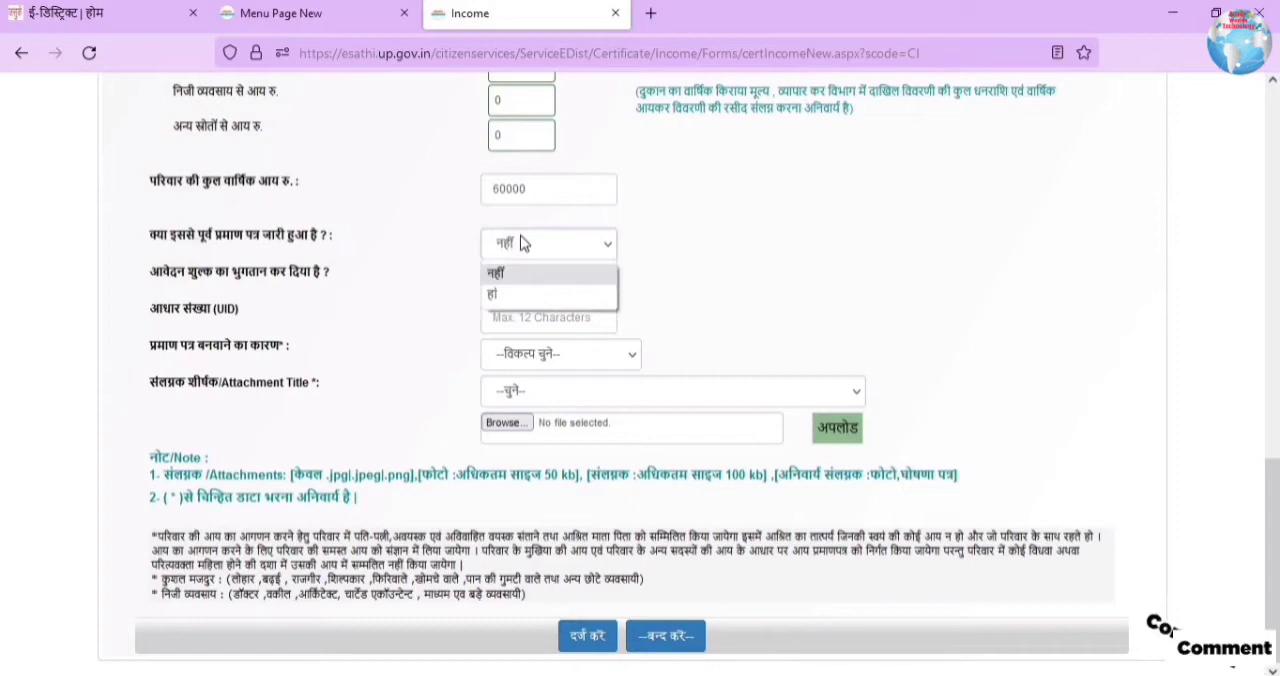
left_click(496, 295)
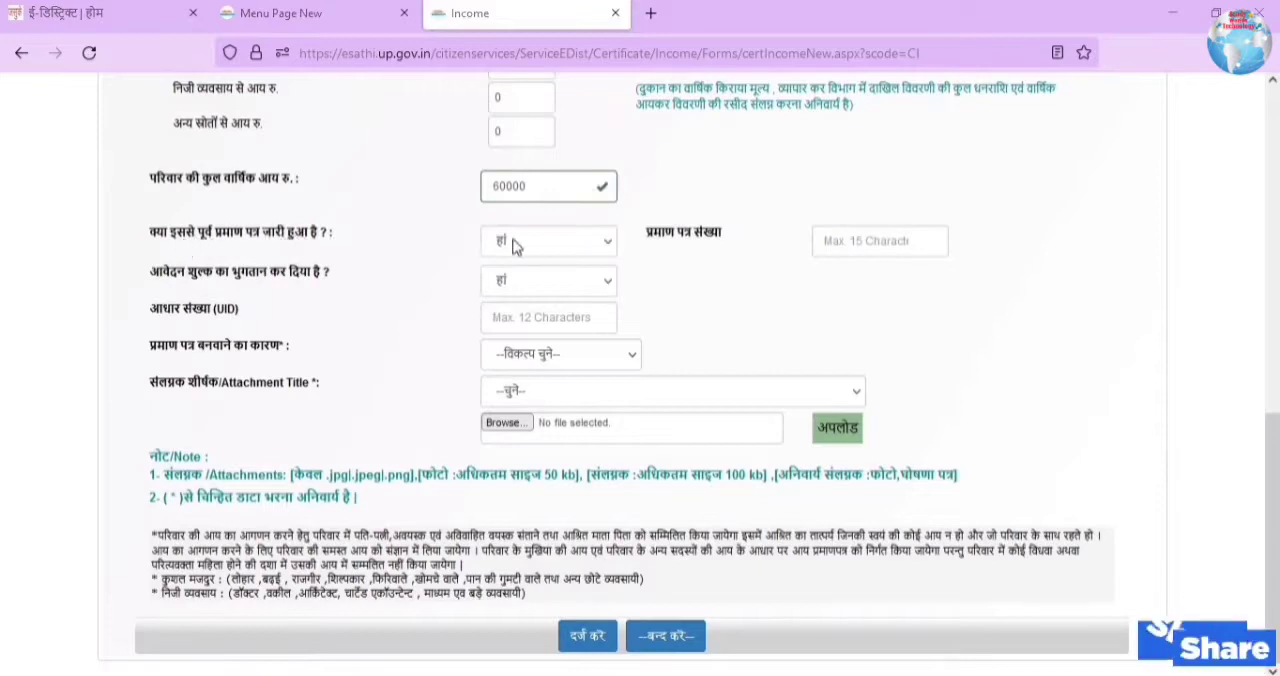
left_click(578, 244)
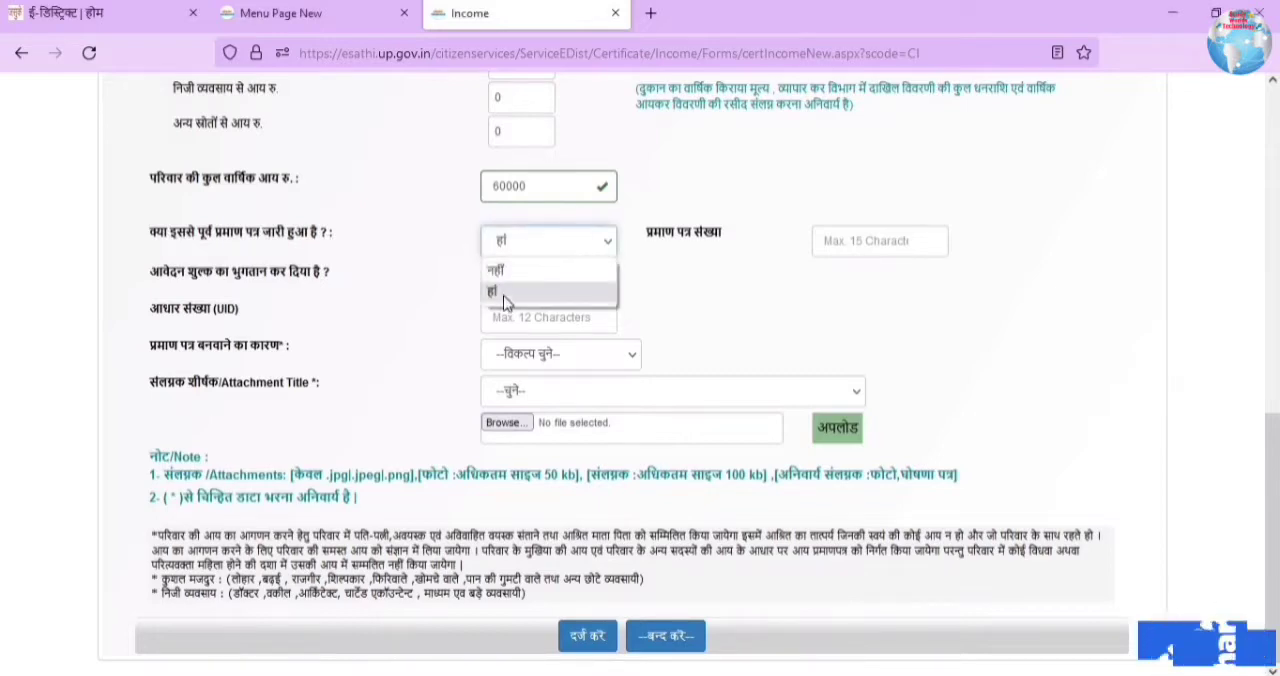
left_click(436, 243)
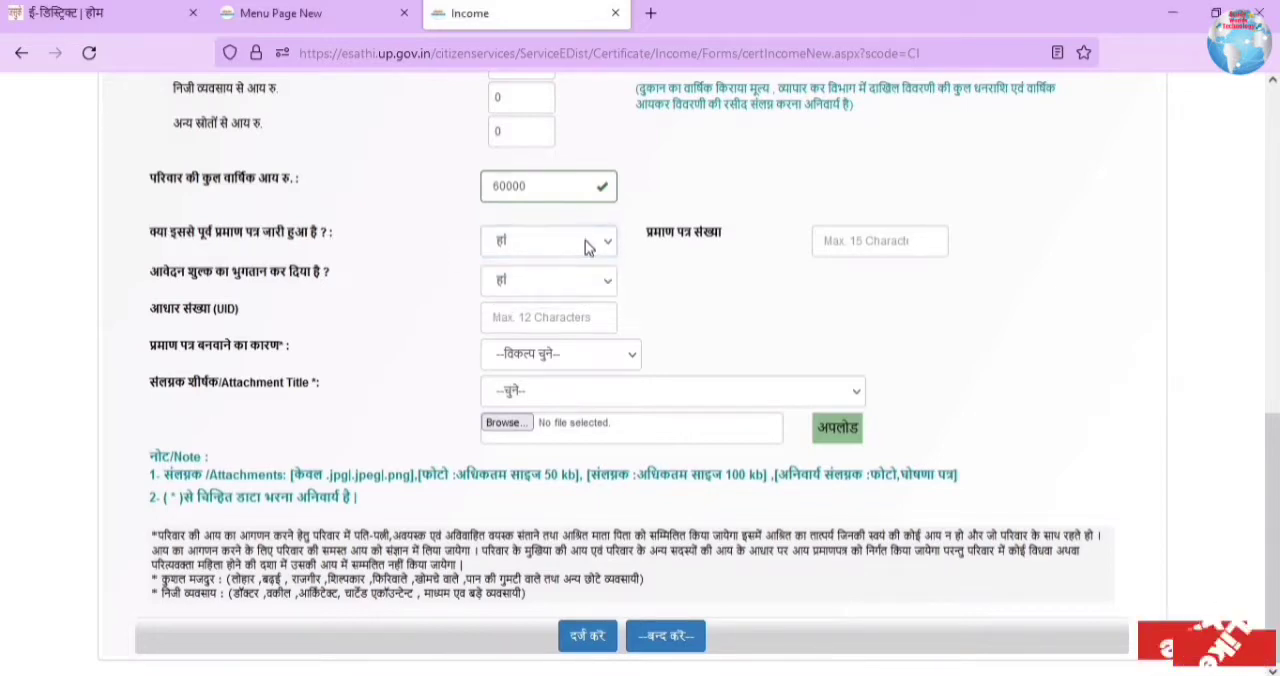
left_click(838, 240)
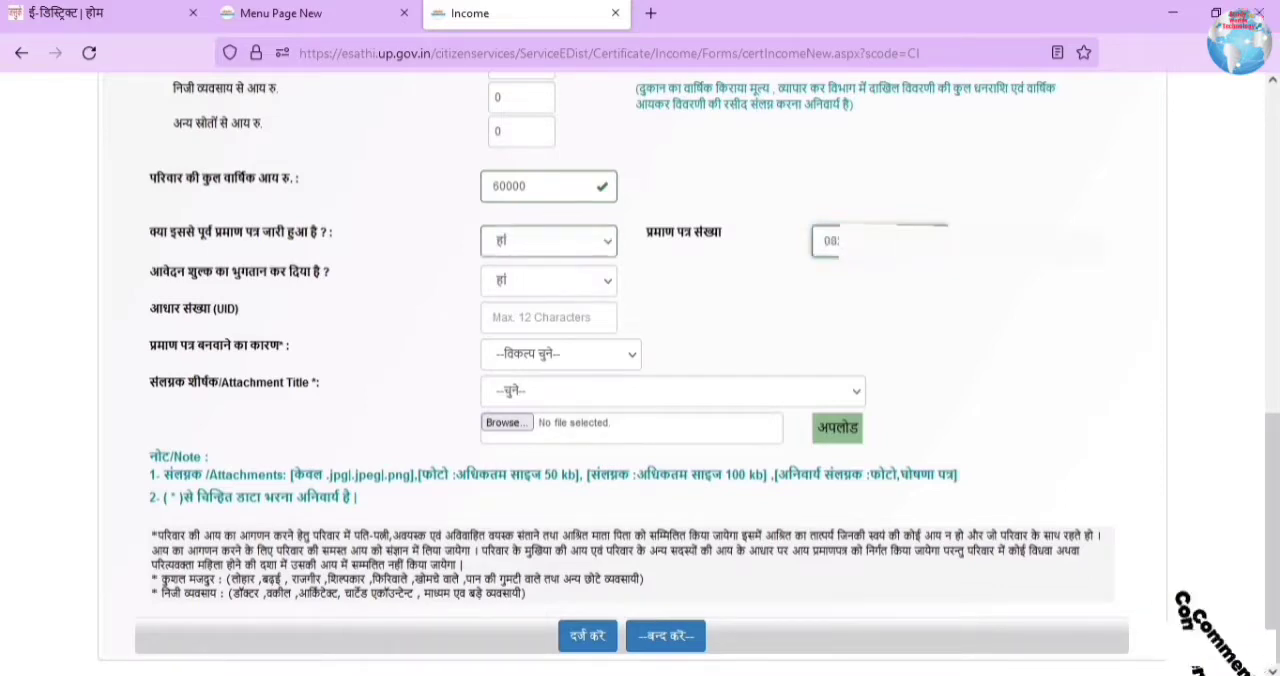
Step: Enter the applicant's Aadhaar number (UID) and set the reason for the certificate to छात्रवृत्ति हेतु
left_click(526, 289)
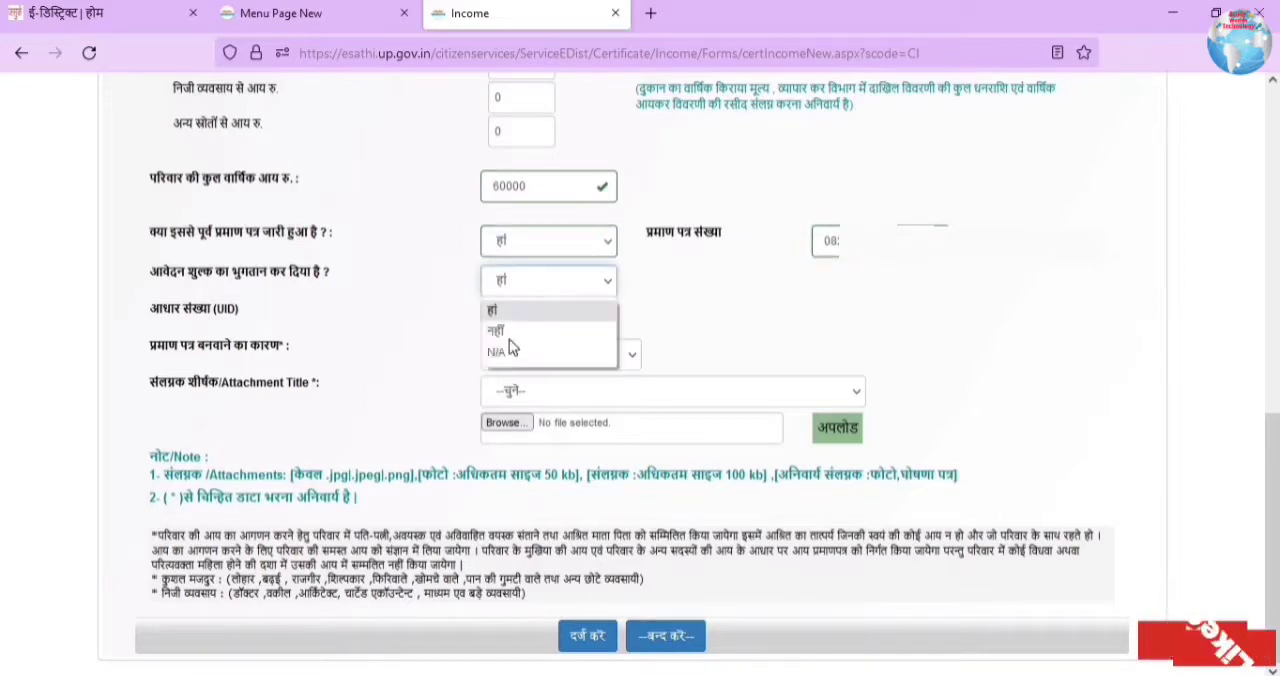
left_click(422, 277)
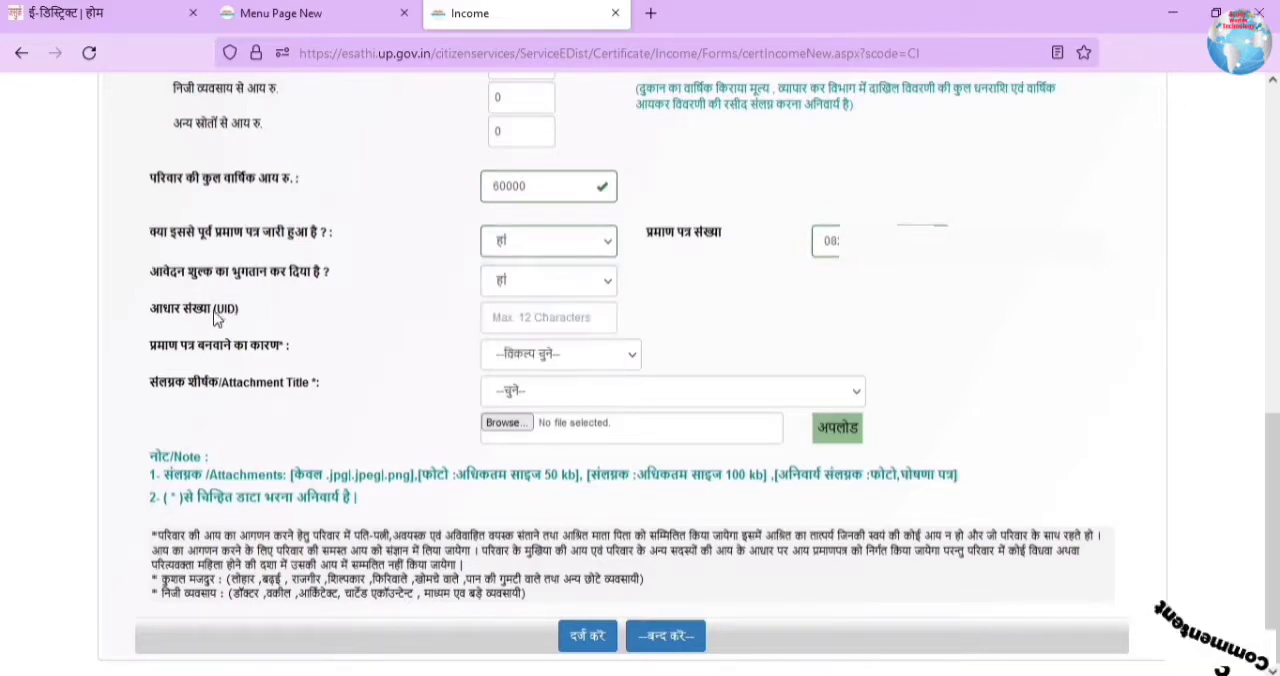
left_click(554, 327)
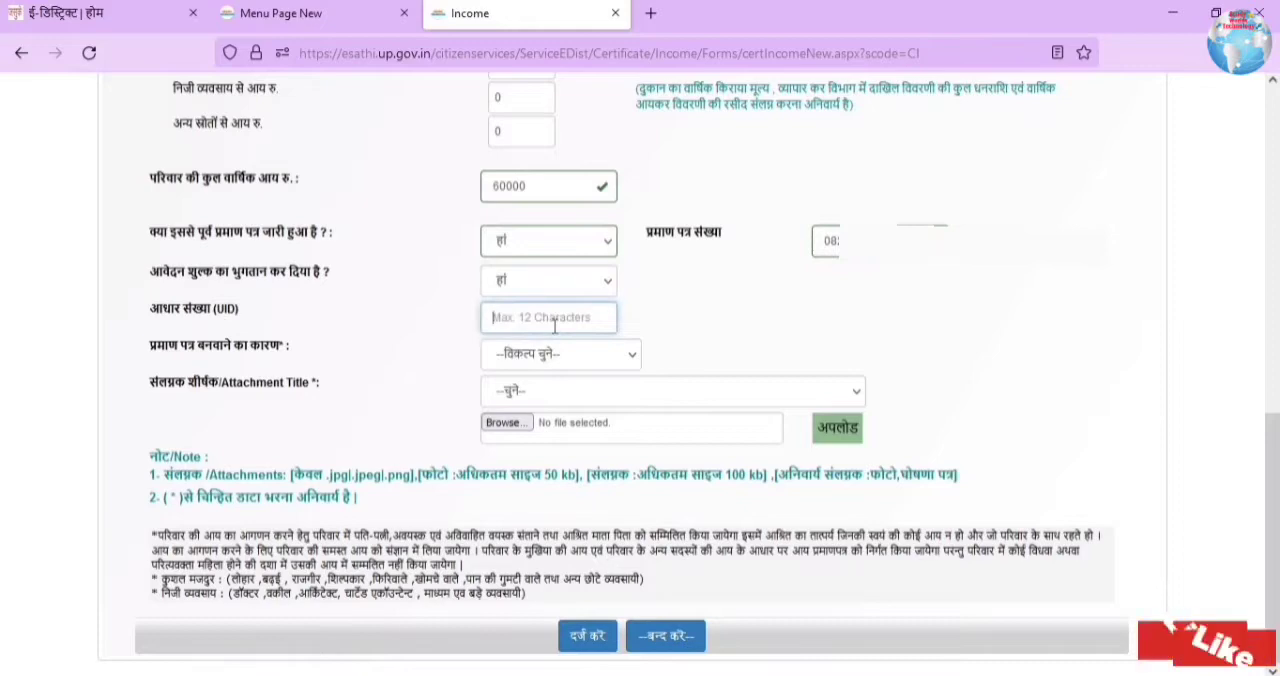
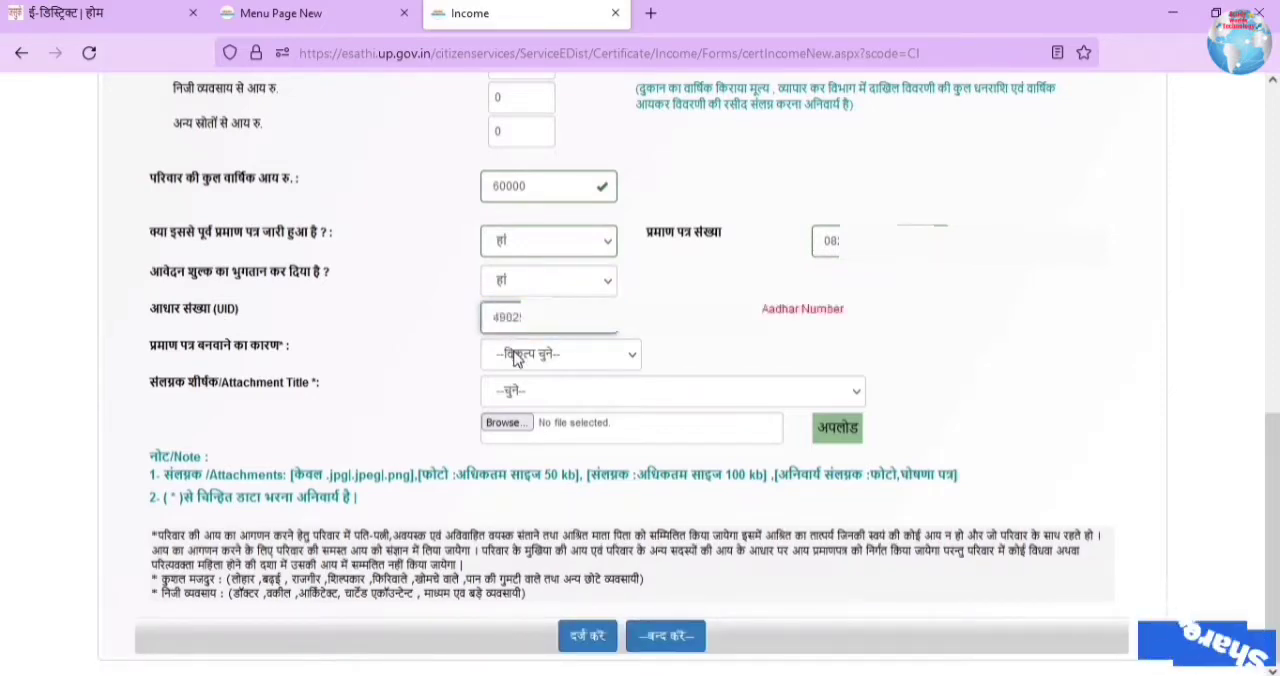
left_click(516, 360)
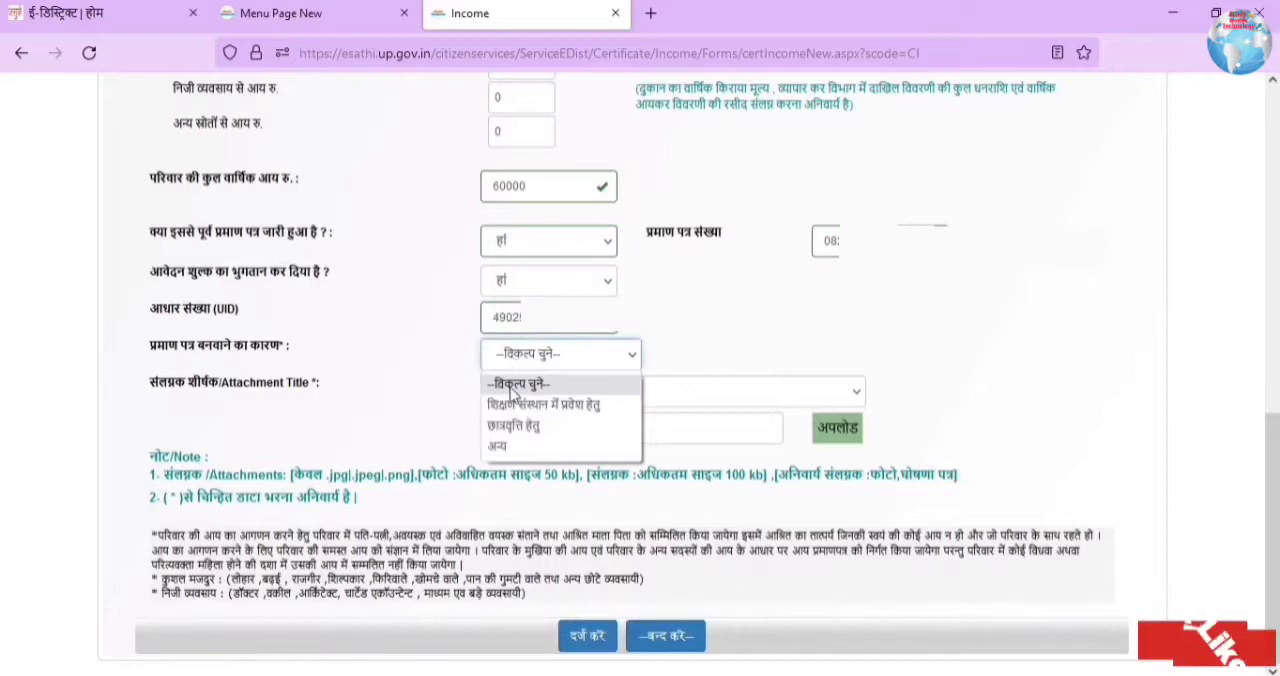
left_click(546, 426)
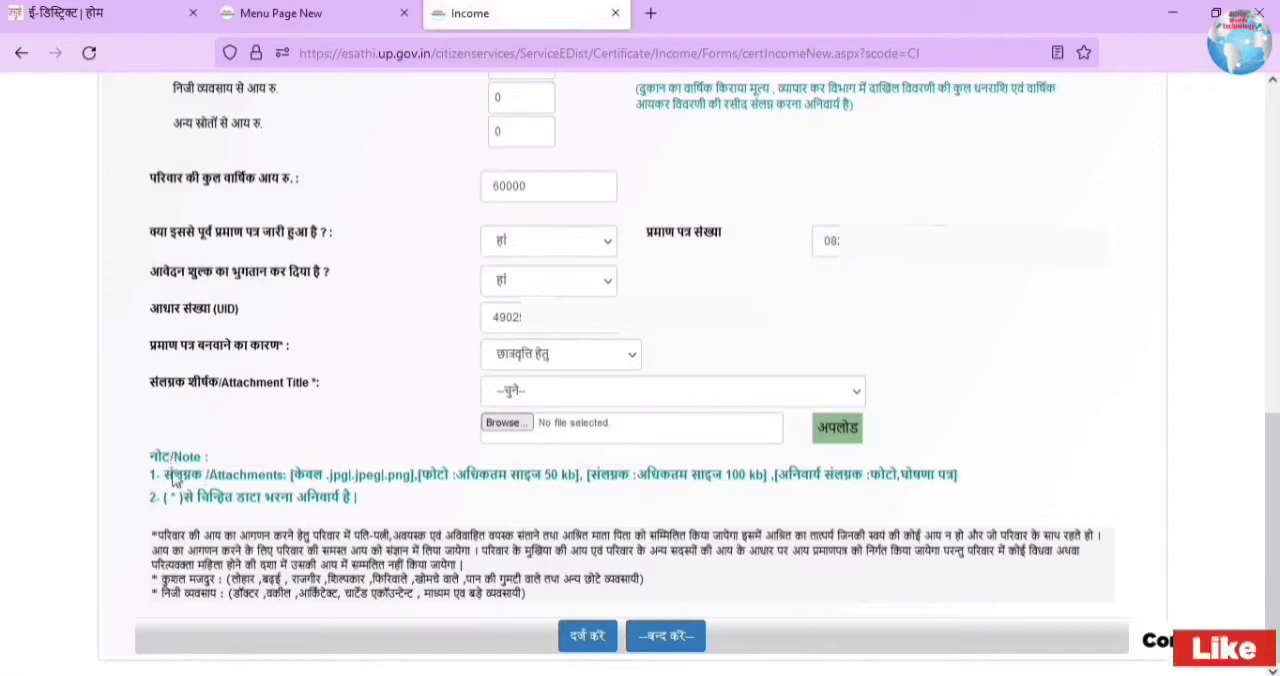
Step: Check the attachment format and size rules, and upload IMG-20220509-WA0002.jpg as the फोटो attachment
left_click_drag(186, 481, 760, 483)
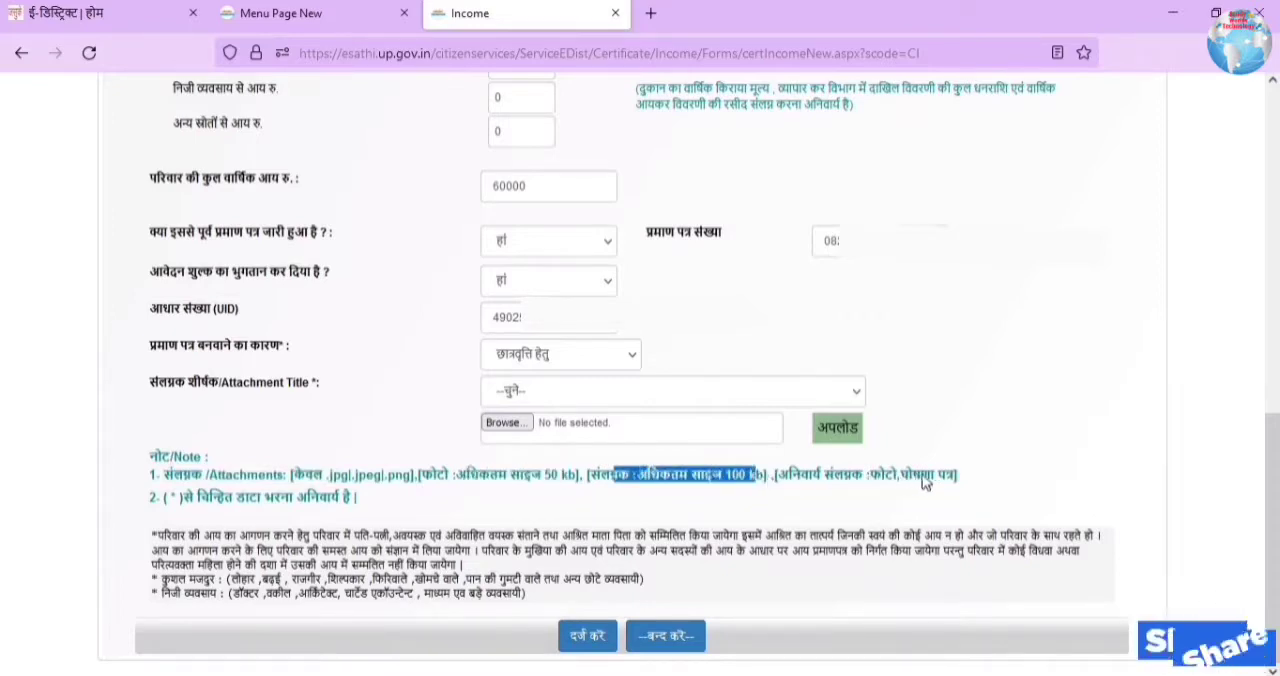
left_click_drag(812, 478, 948, 486)
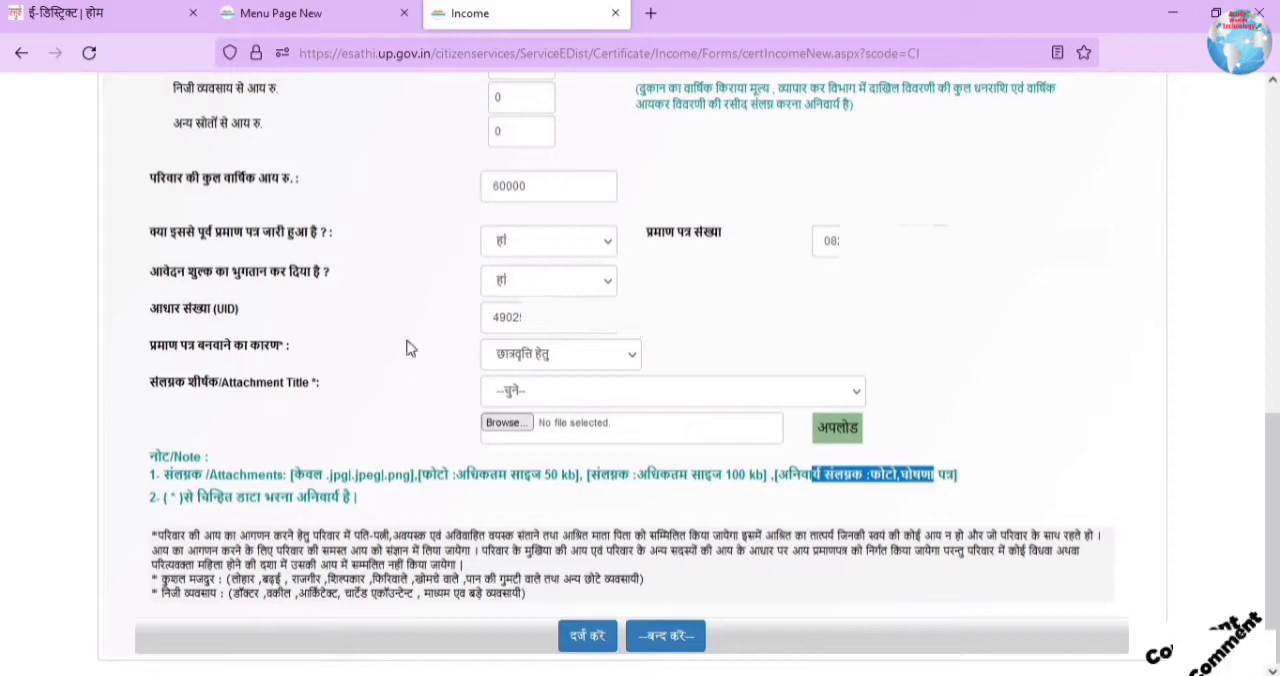
left_click(552, 398)
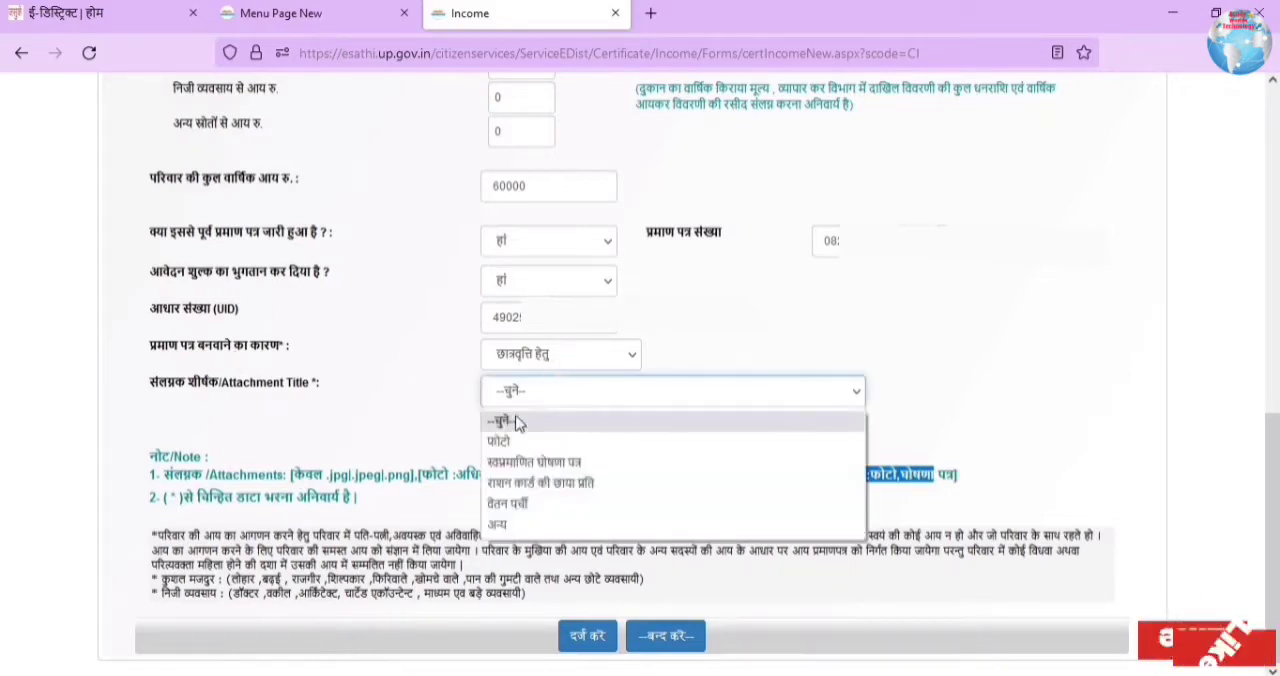
left_click(500, 441)
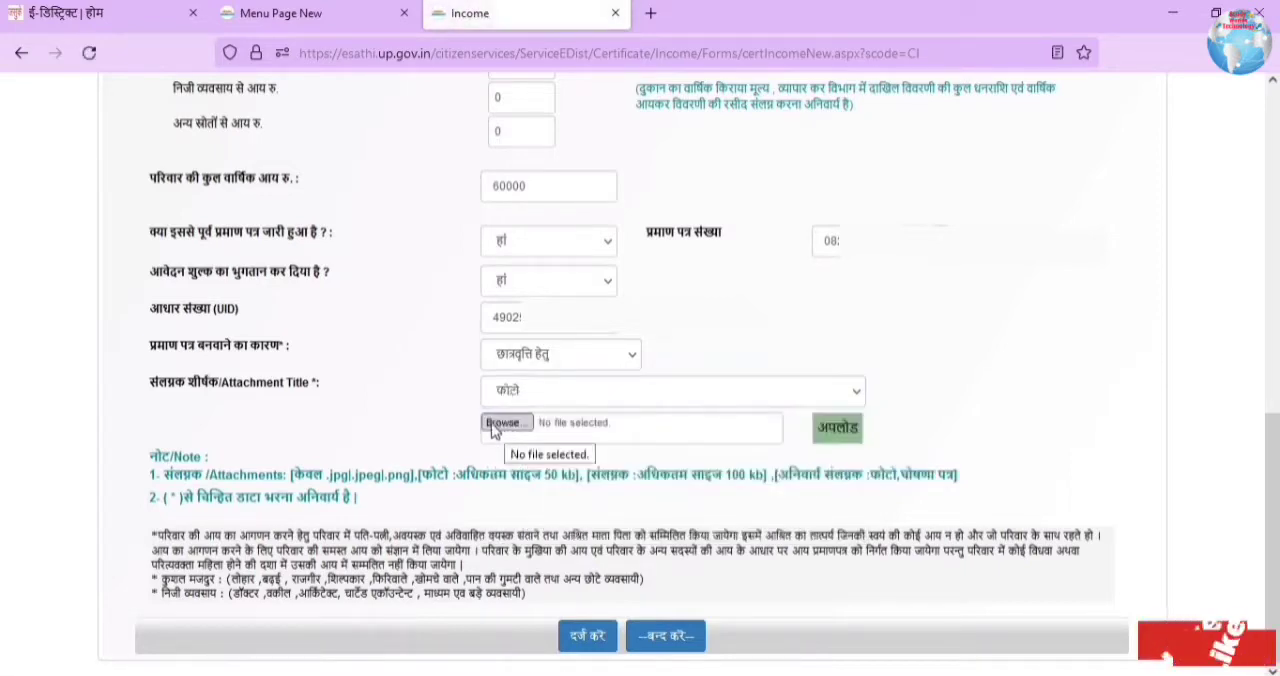
left_click(504, 423)
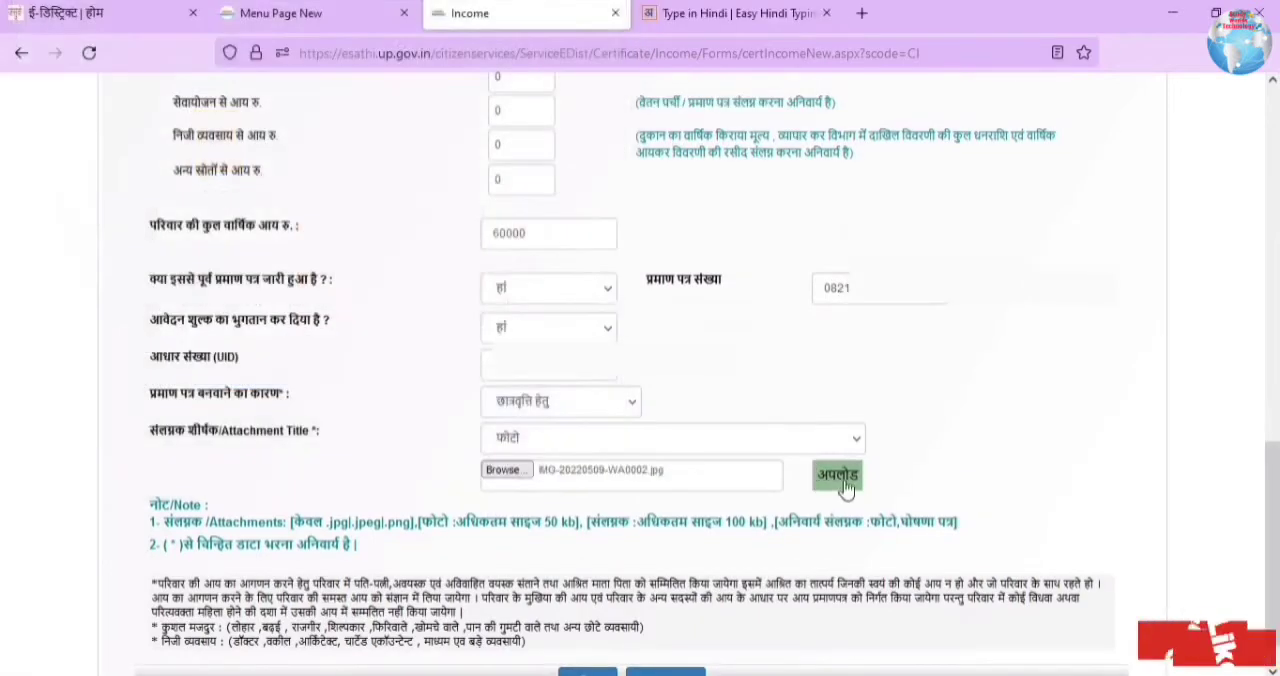
left_click(838, 477)
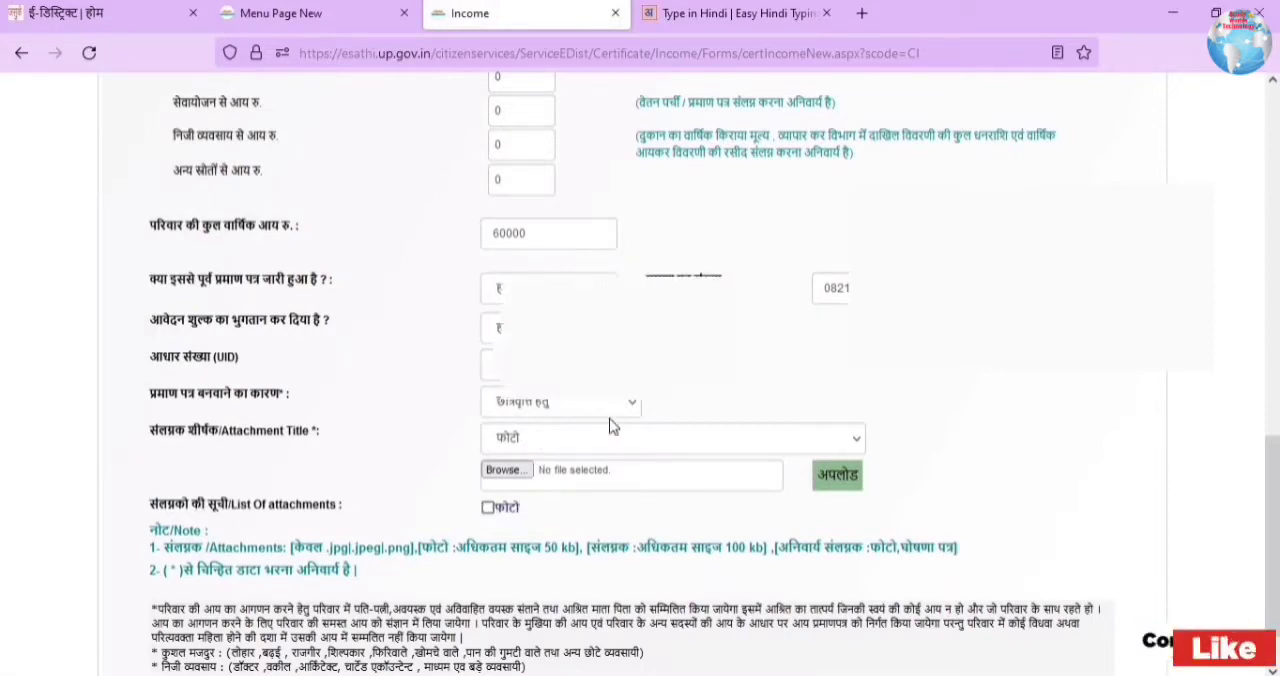
scroll(612, 420, "down", 1)
scroll(600, 420, "up", 1)
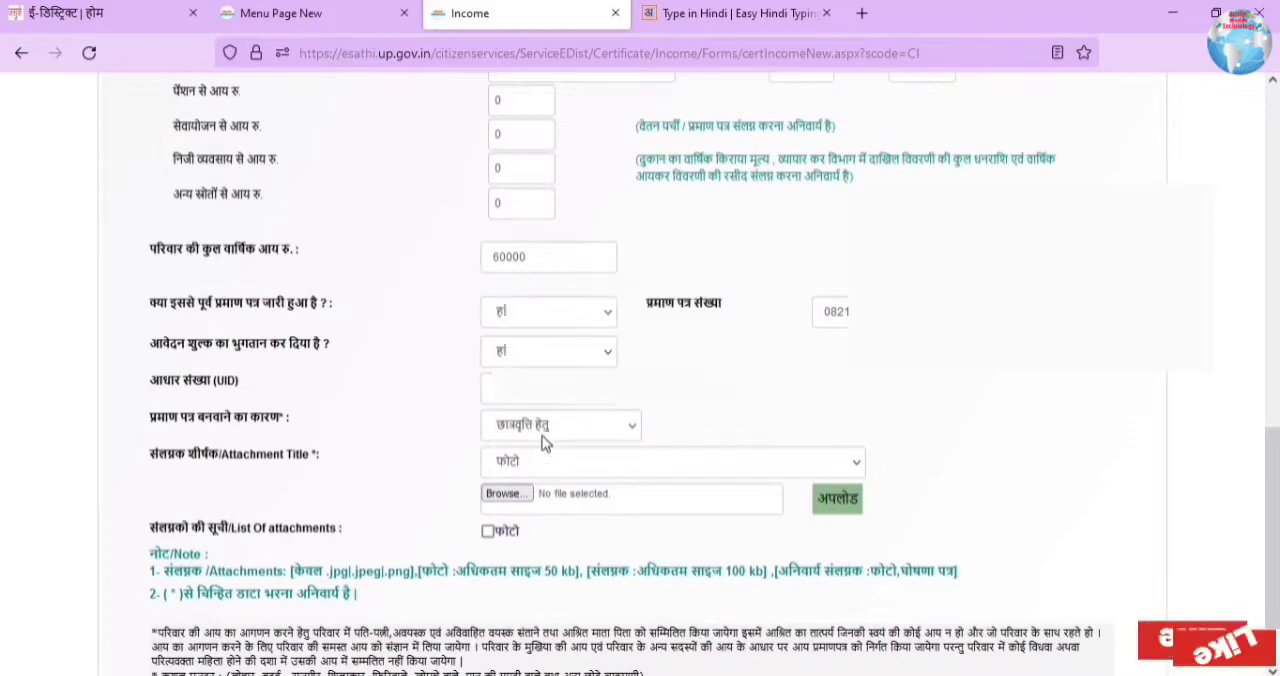
Step: Set the title for the next attachment to स्वप्रमाणित घोषणा पत्र
left_click(545, 464)
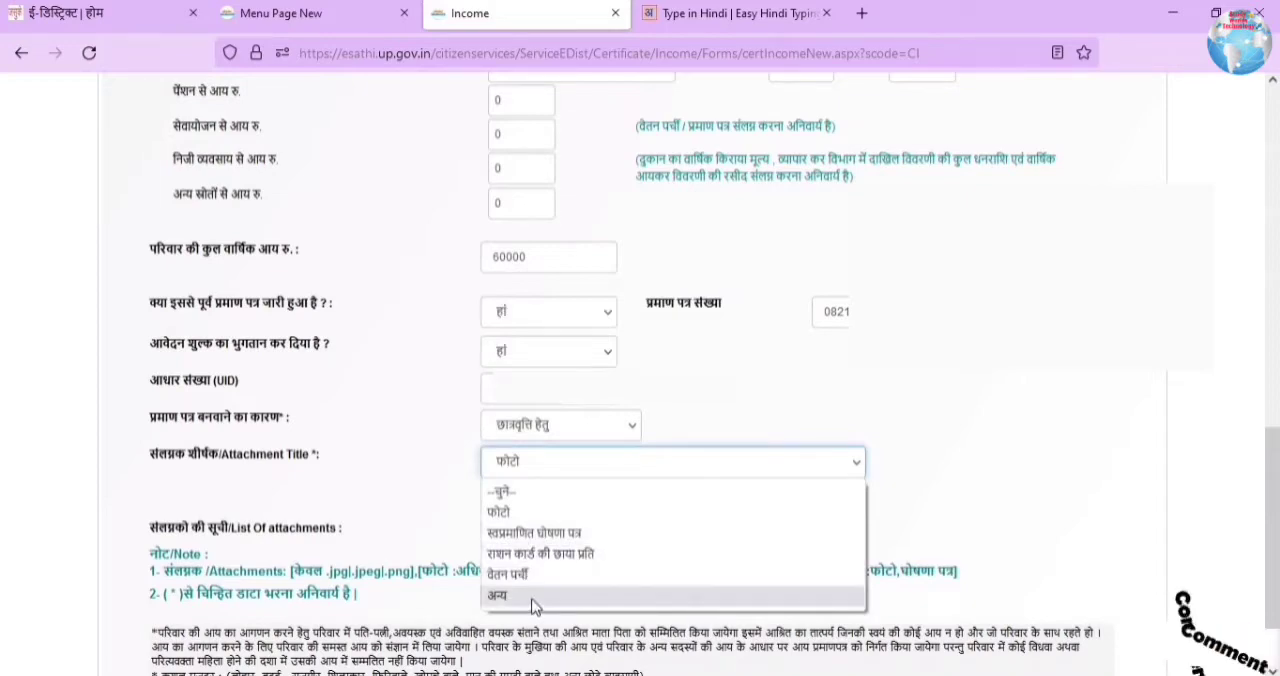
left_click(557, 533)
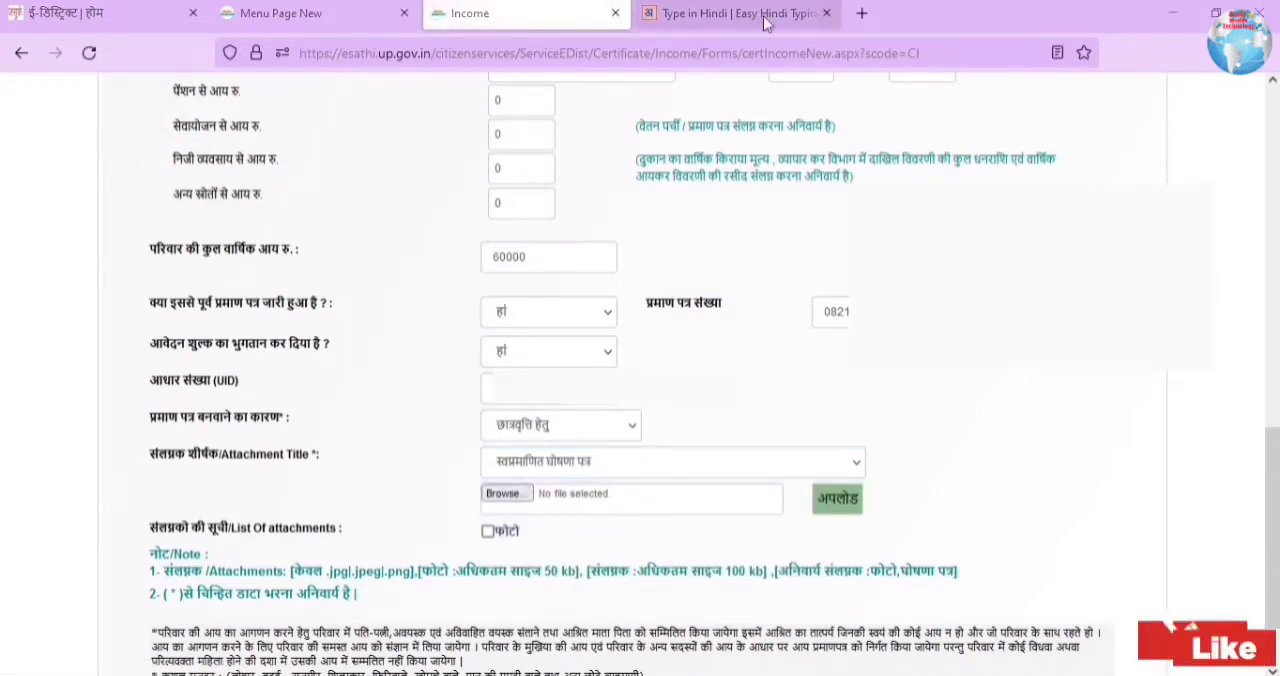
Step: Open the blank स्वप्रमाणित घोषणा पत्र from the eDistrict home page's downloads and examine which details it requires
left_click(826, 13)
left_click(172, 14)
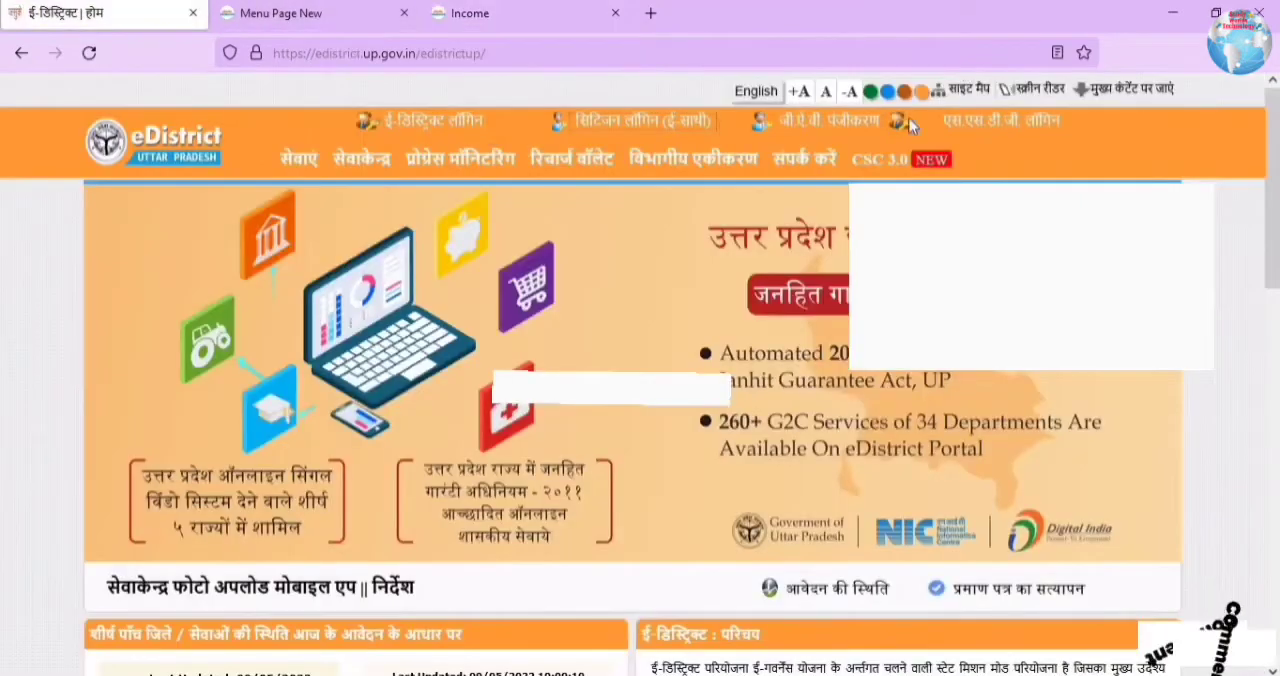
scroll(920, 438, "down", 5)
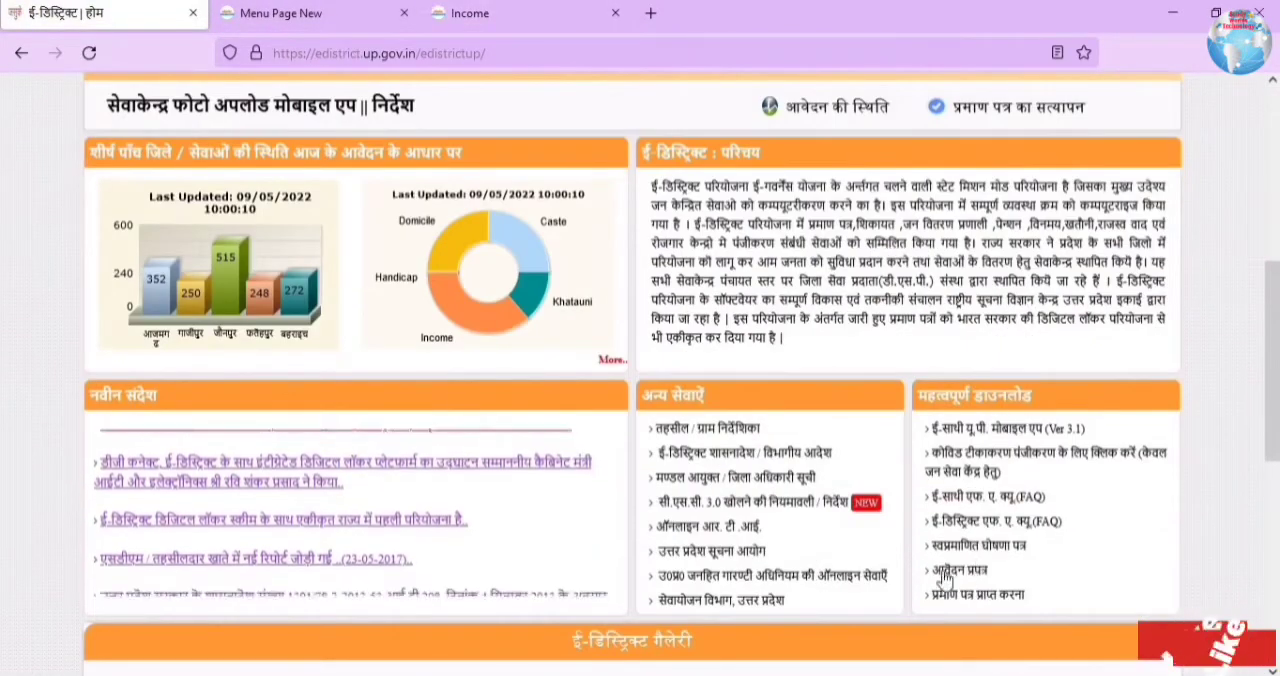
left_click(975, 569)
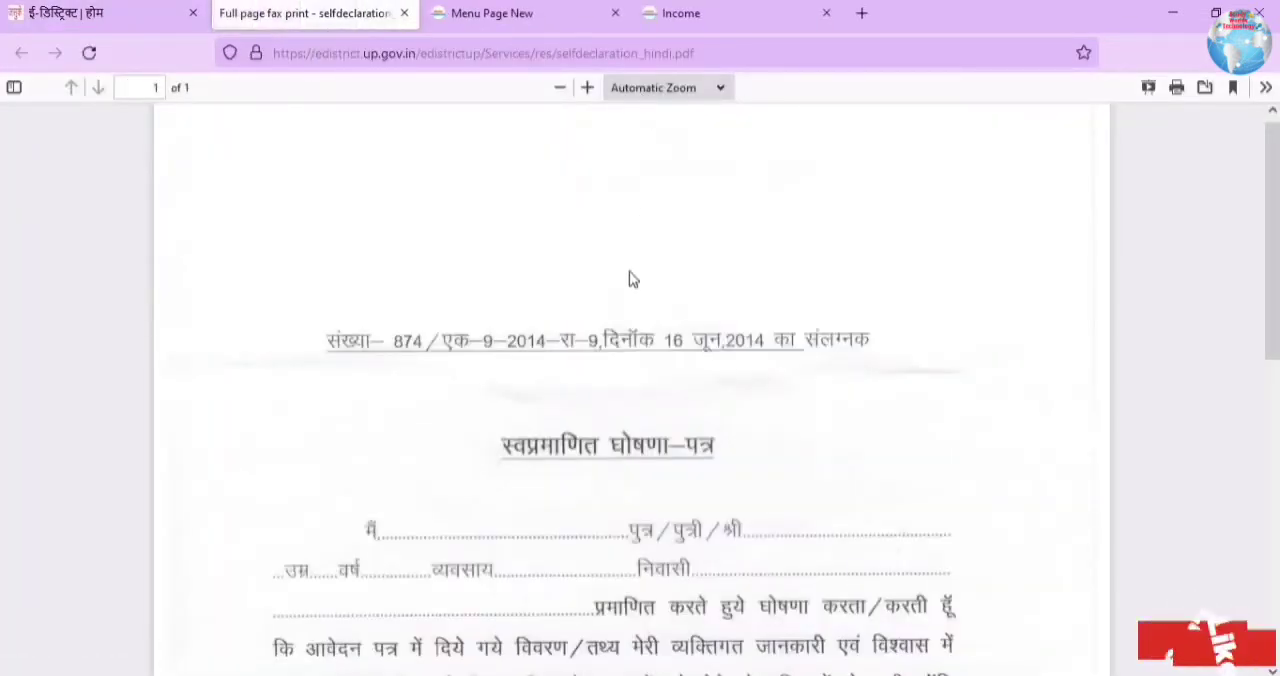
key("ctrl+minus")
scroll(625, 270, "down", 3)
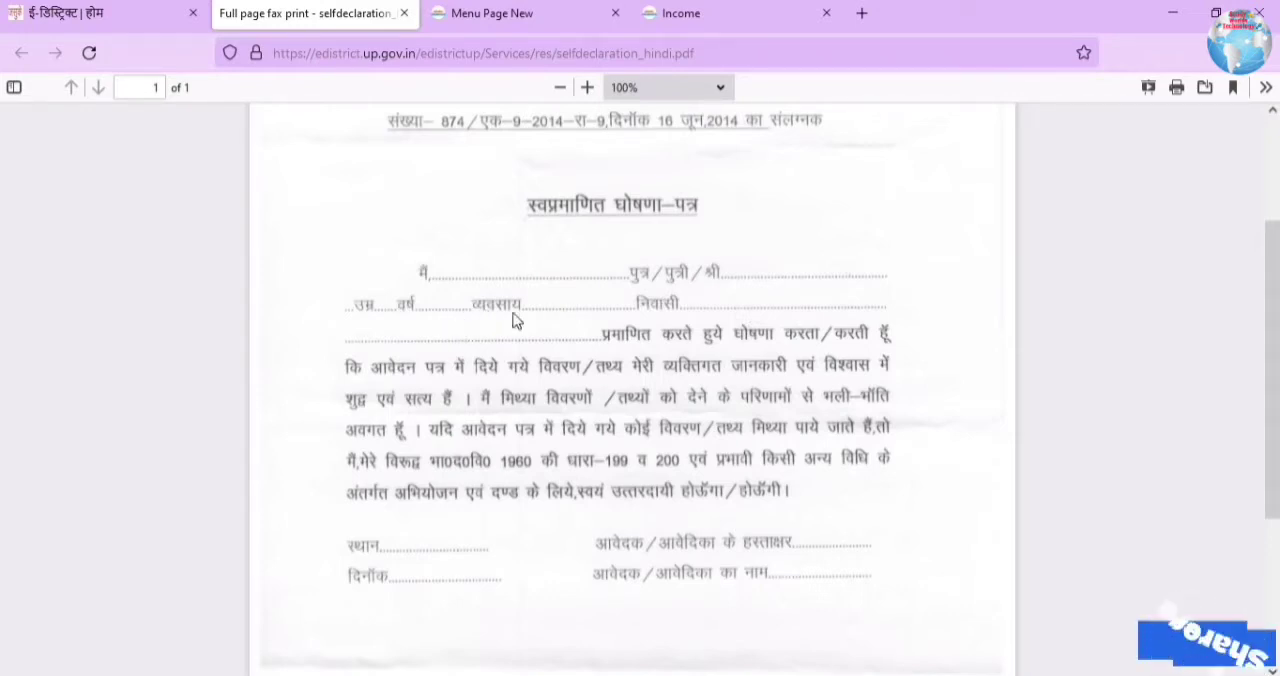
scroll(440, 340, "down", 3)
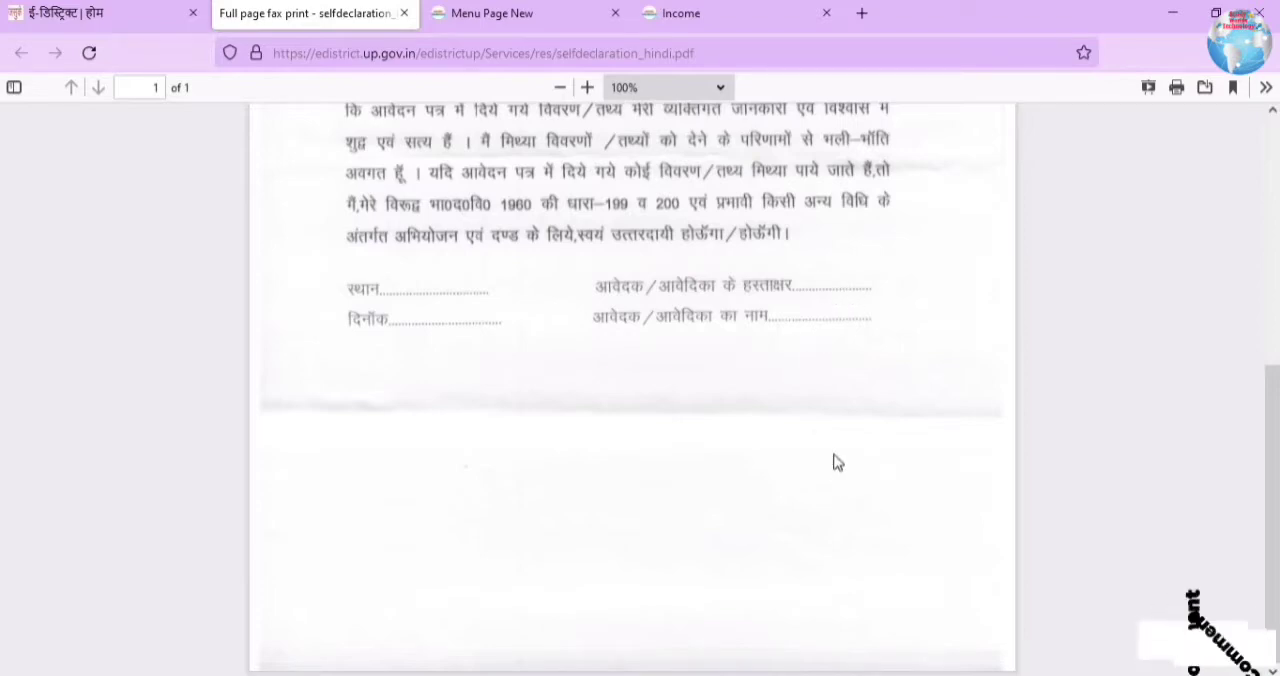
scroll(609, 266, "up", 4)
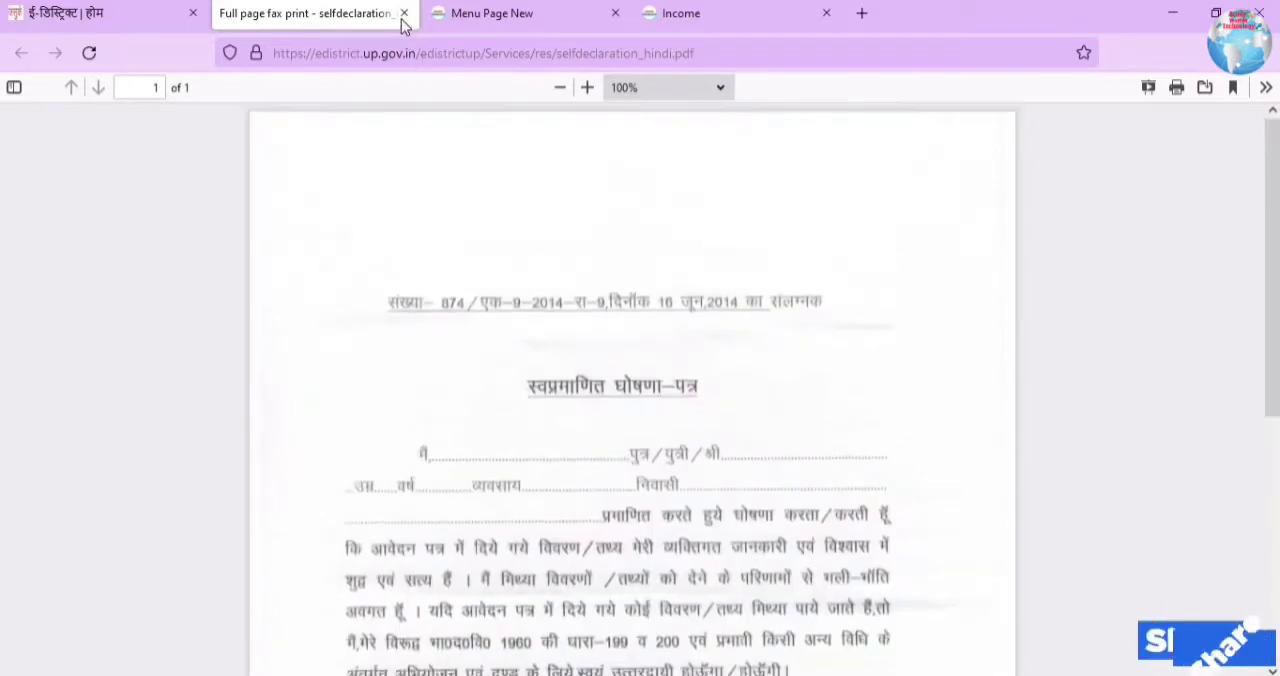
left_click(404, 13)
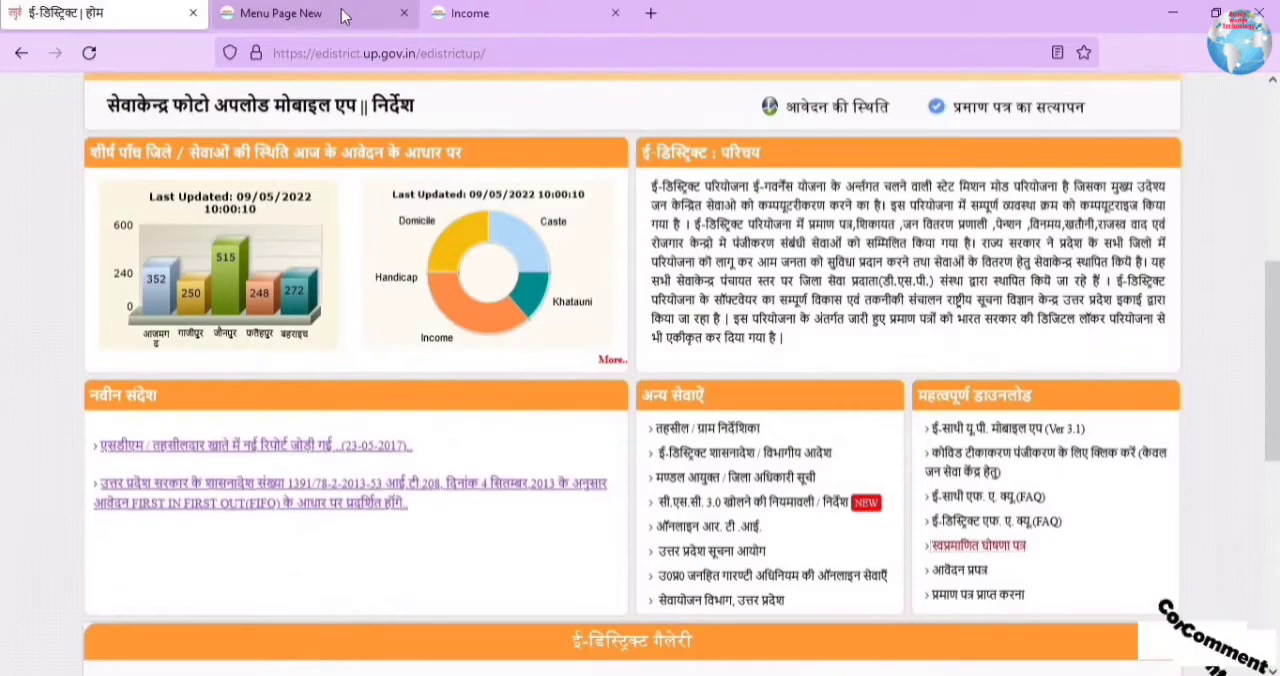
Step: Return to the income form and upload IMG_20220509_103312140.jpg as the स्वप्रमाणित घोषणा पत्र attachment
left_click(519, 17)
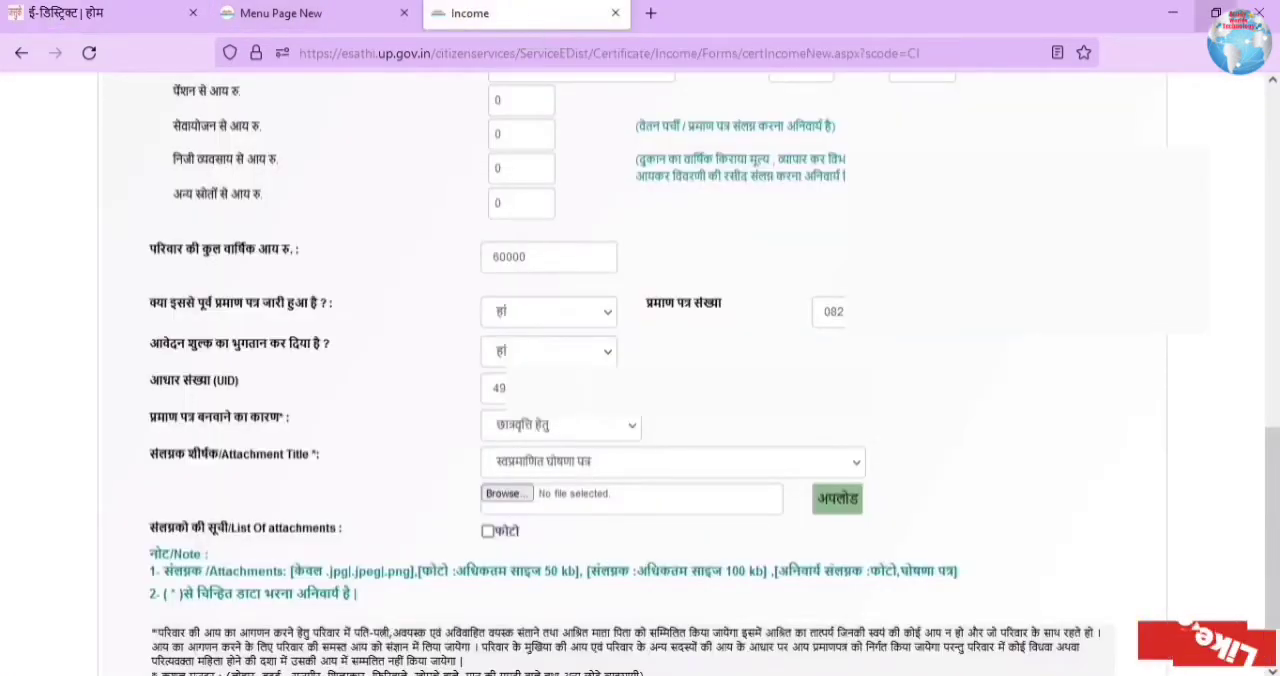
scroll(640, 400, "down", 2)
left_click(507, 397)
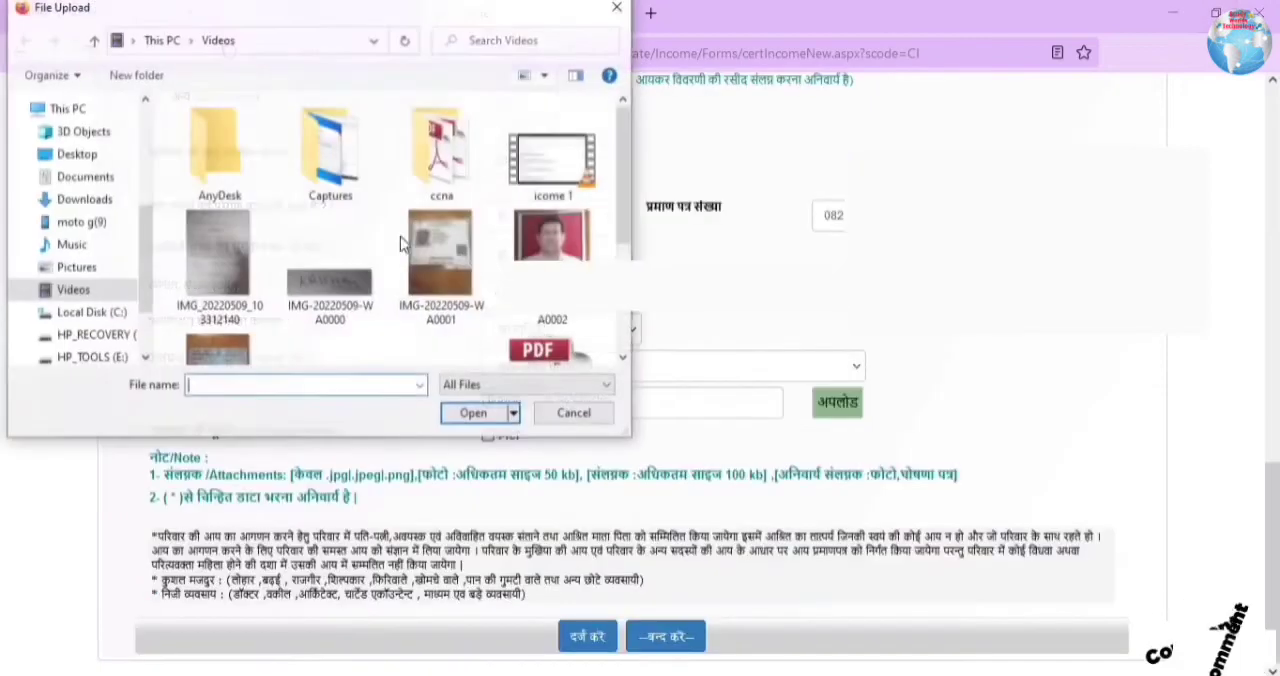
left_click(219, 265)
left_click(487, 428)
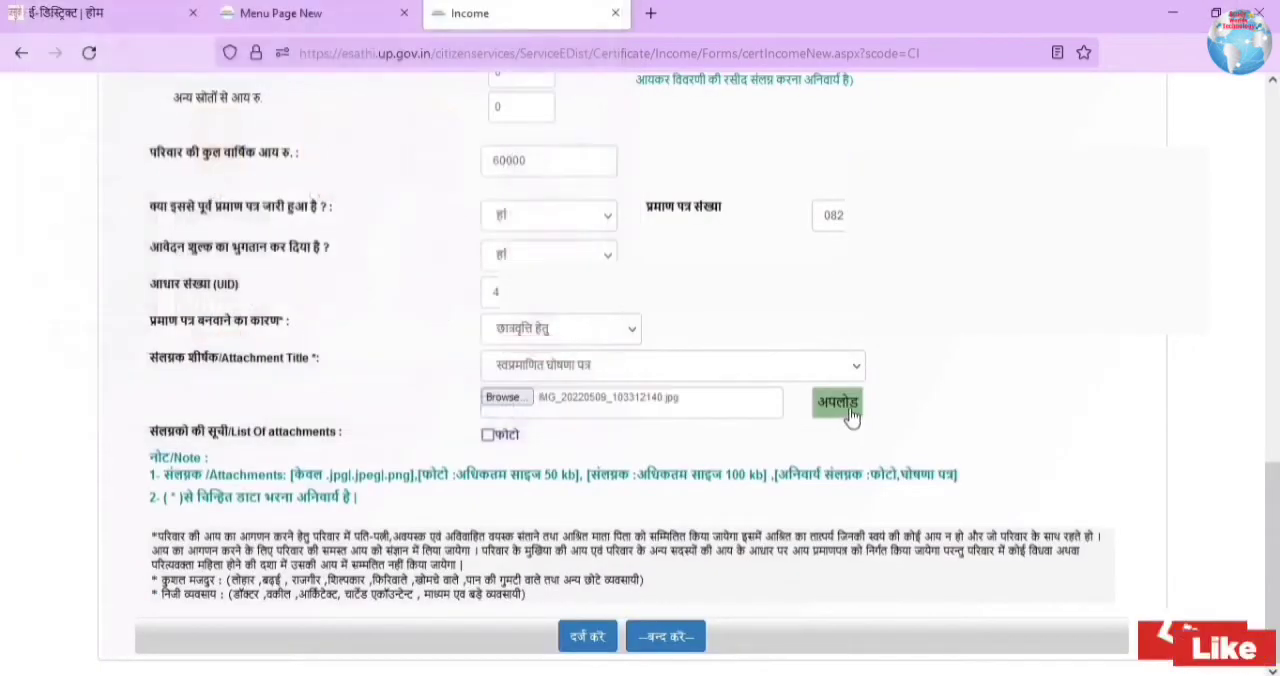
left_click(848, 412)
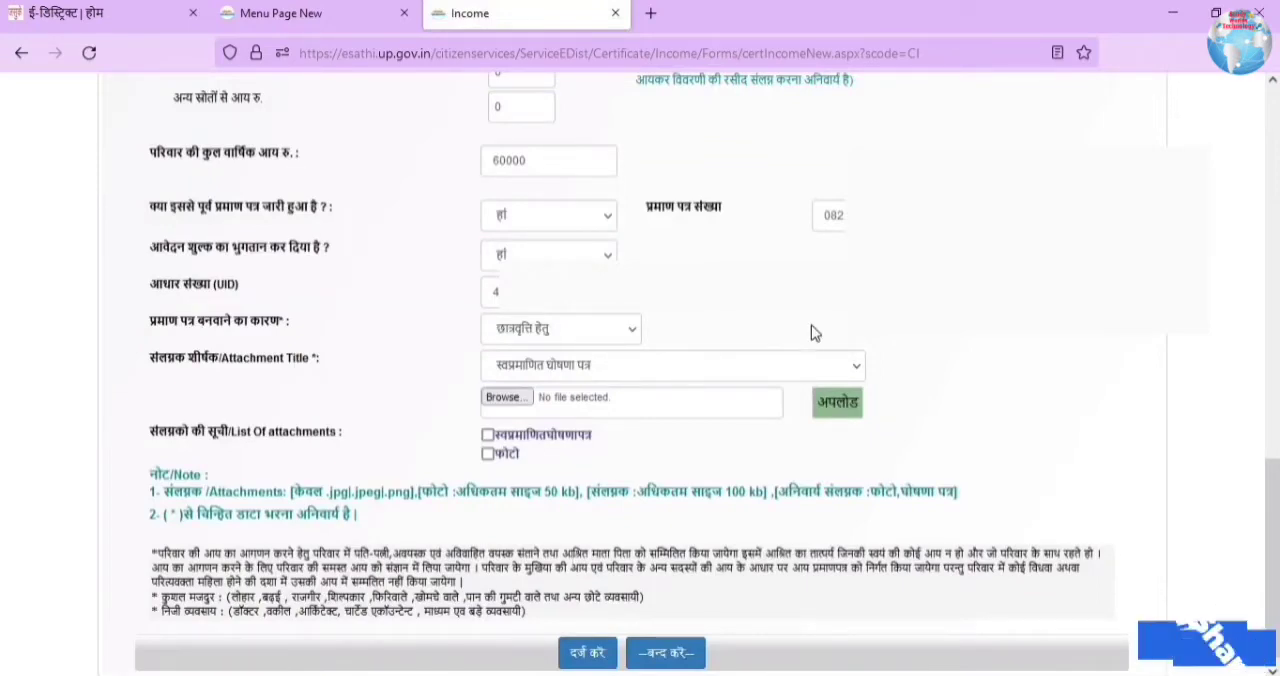
Step: Submit the income certificate application and review the generated form and its print preview without printing
scroll(811, 326, "down", 1)
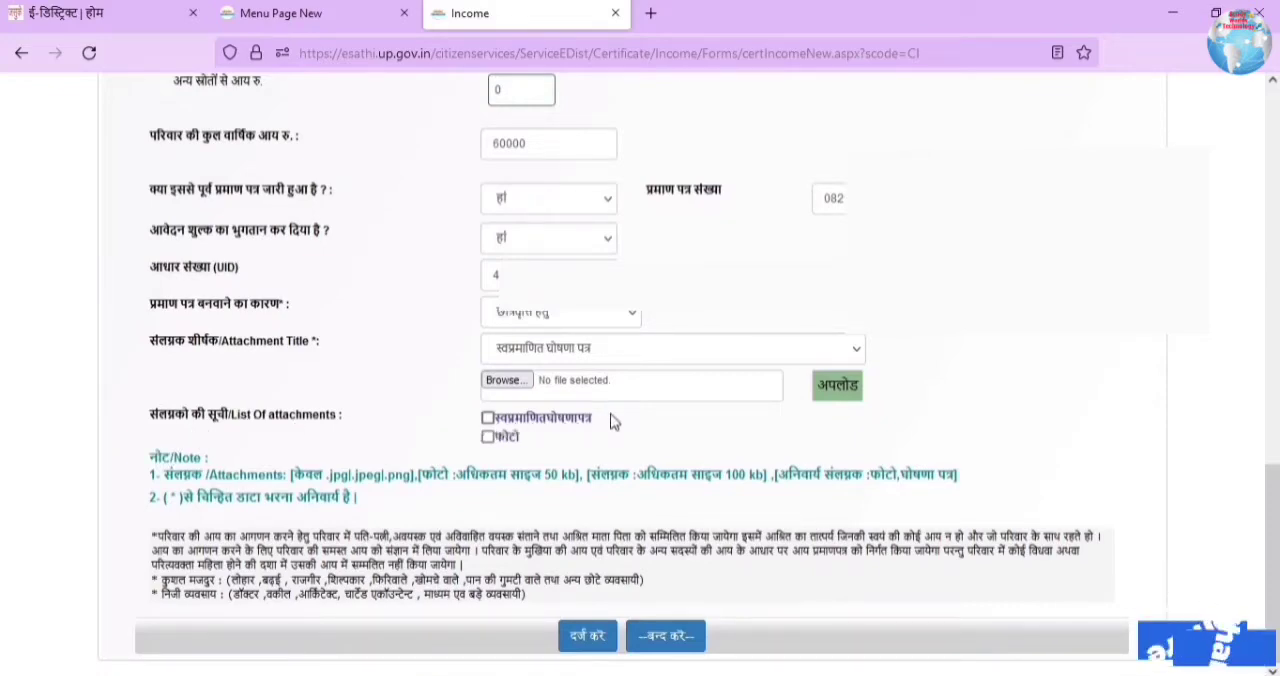
left_click(592, 636)
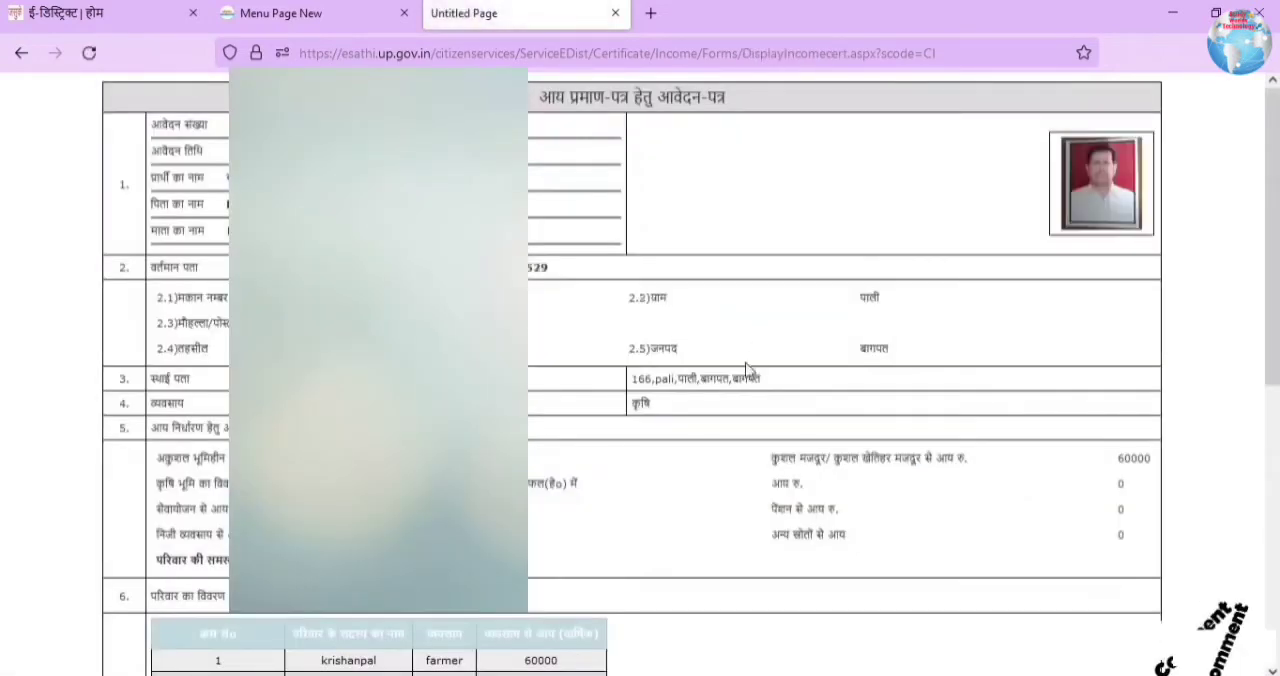
key("ctrl+minus")
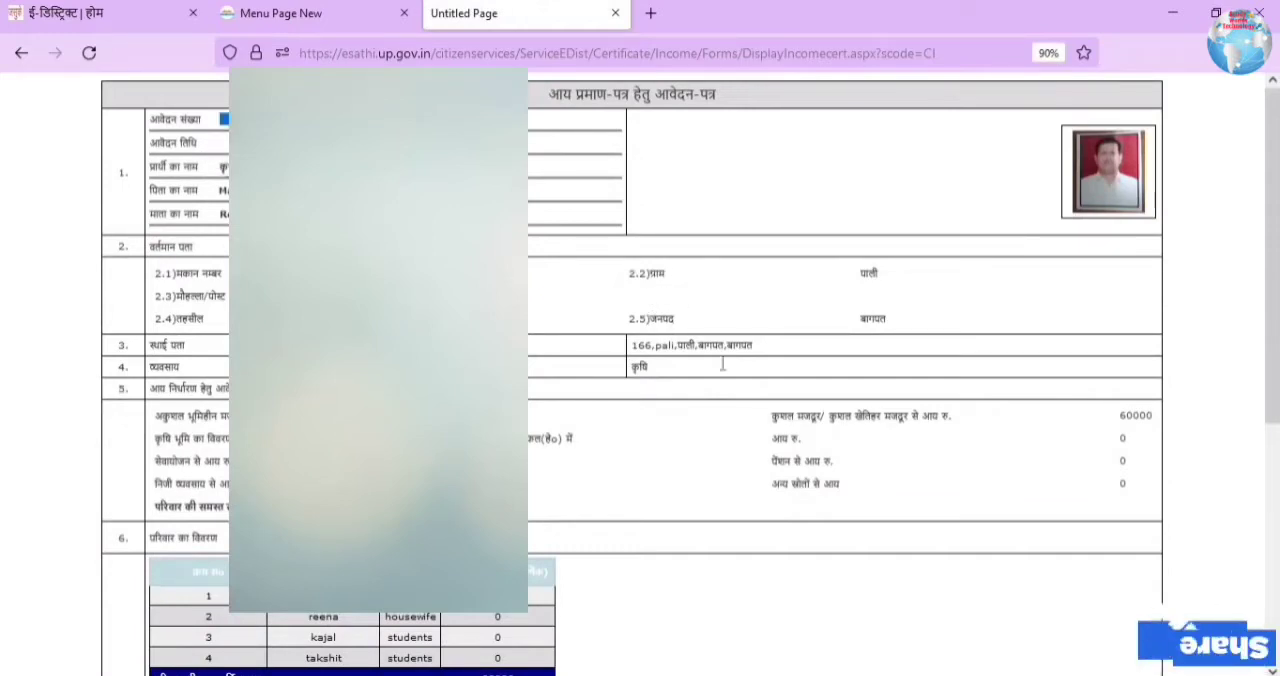
scroll(724, 362, "down", 5)
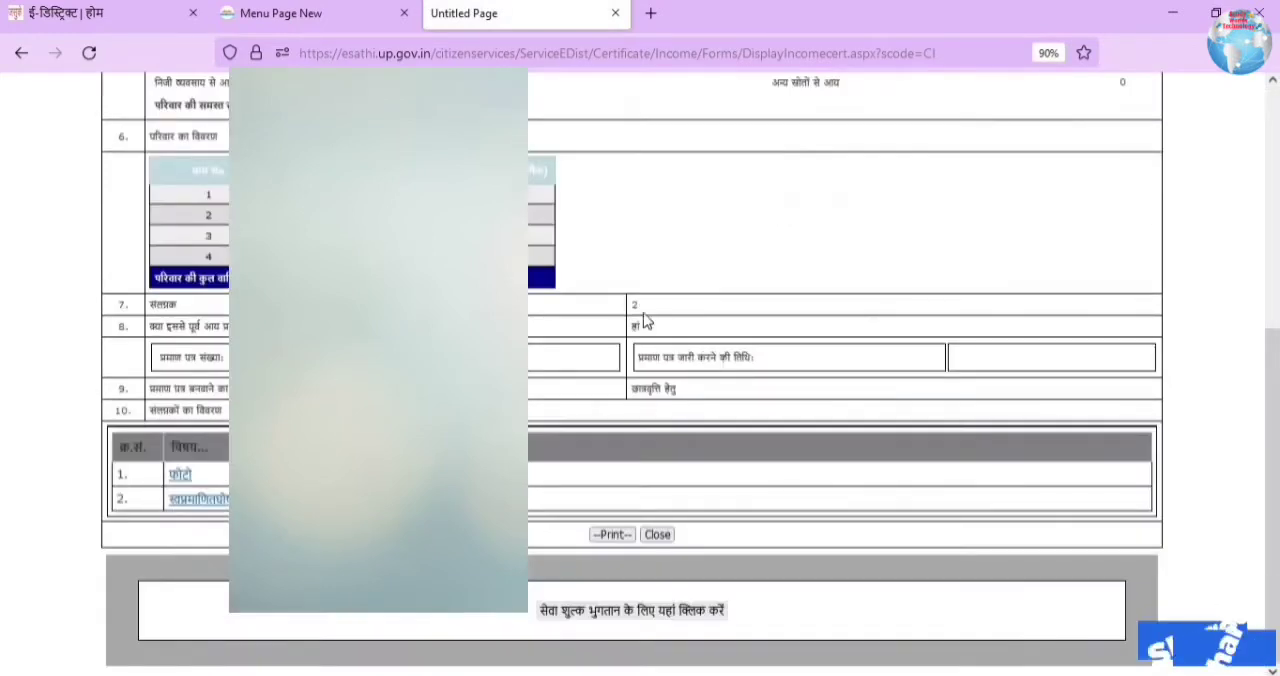
left_click(612, 535)
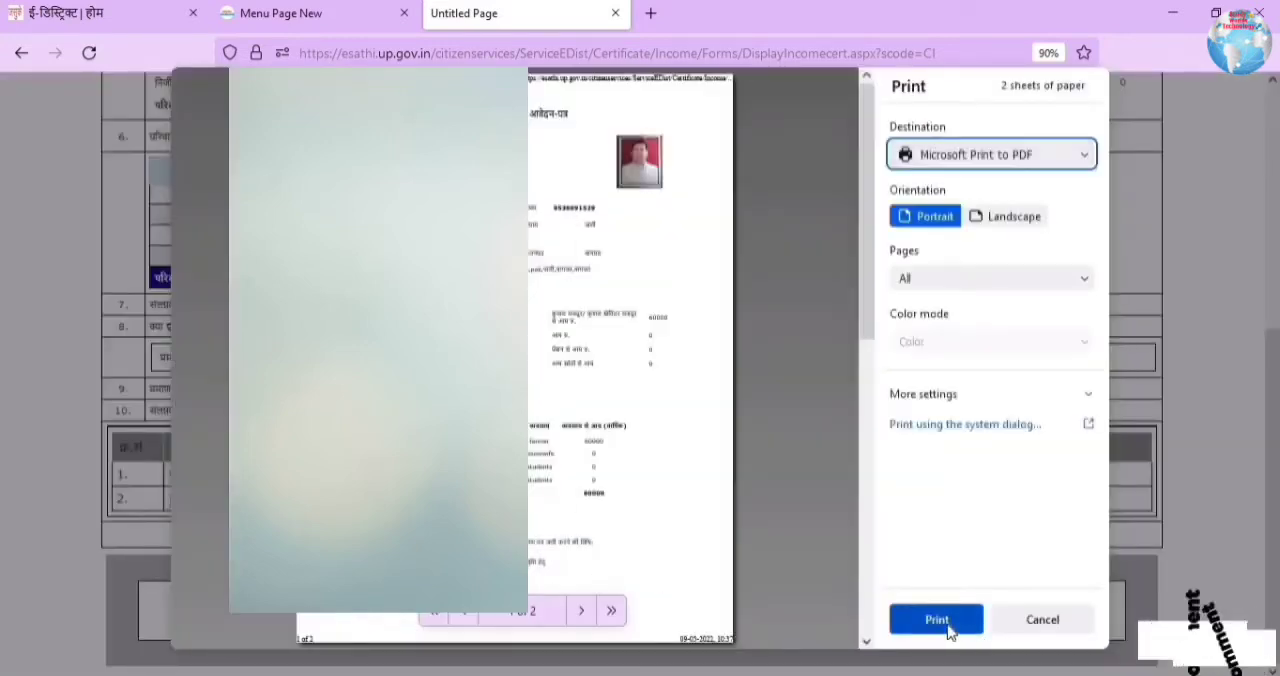
left_click(1045, 619)
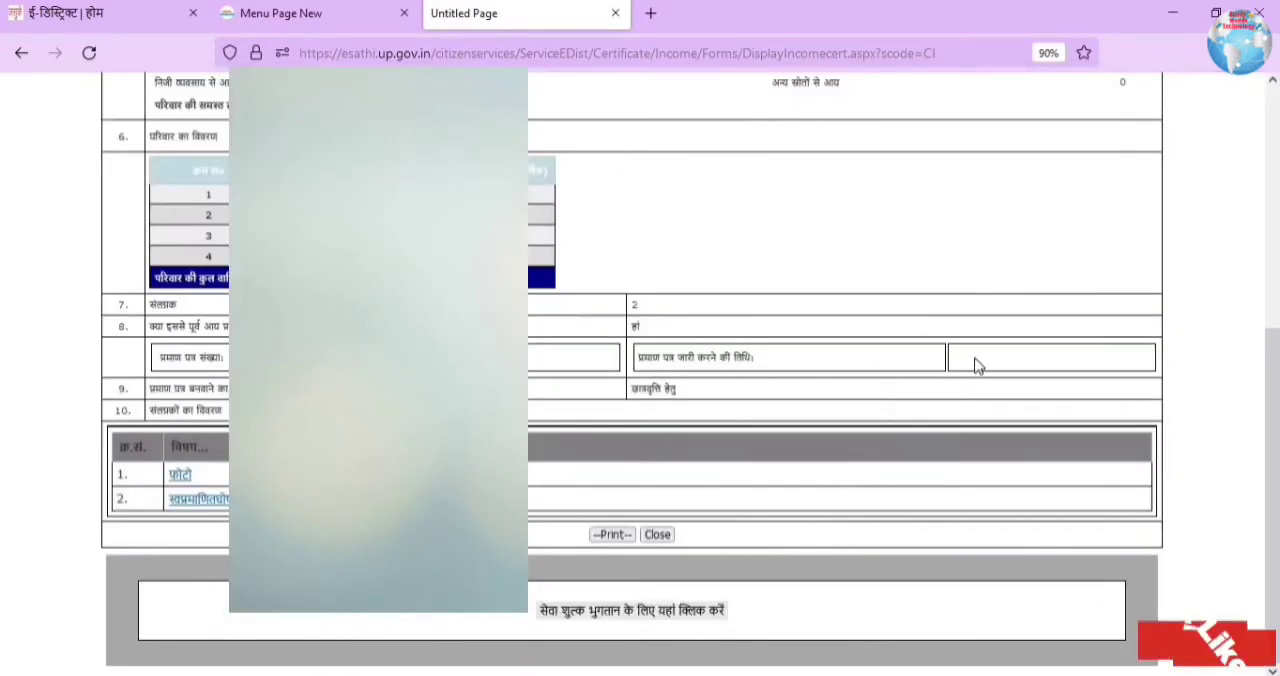
Step: Open the service fee payment form for the application and check the debit card charges and the application number field
left_click(598, 620)
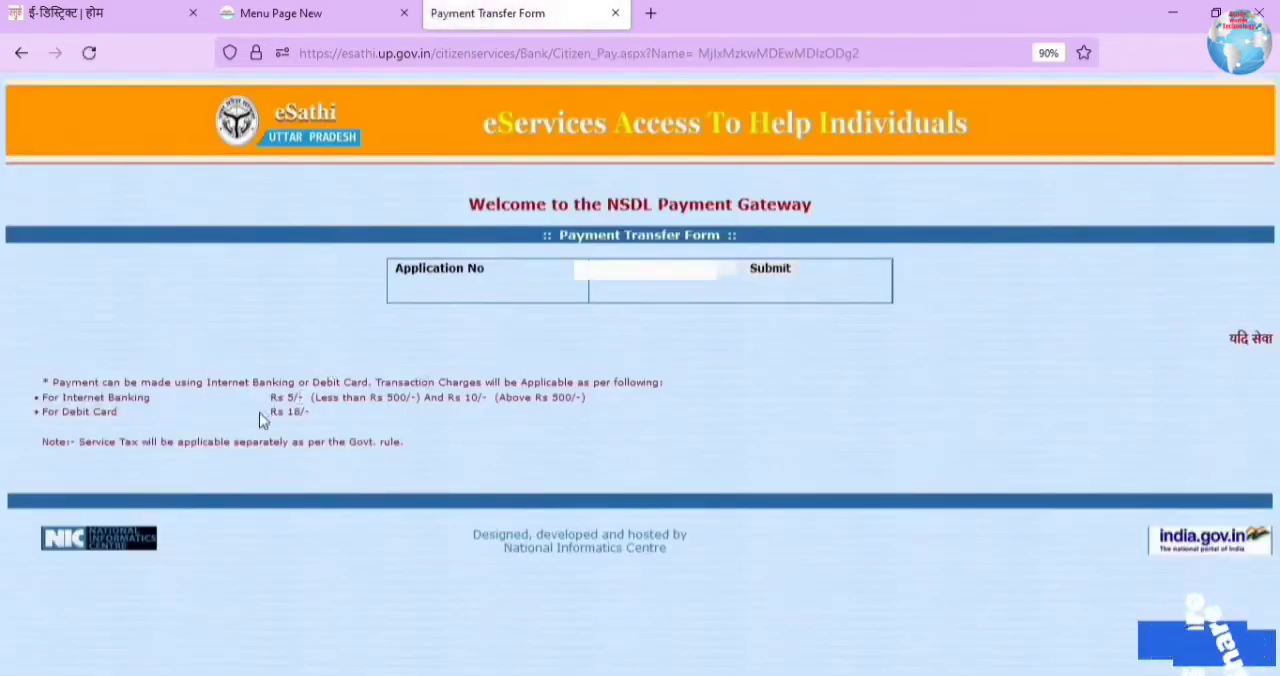
left_click_drag(120, 413, 77, 412)
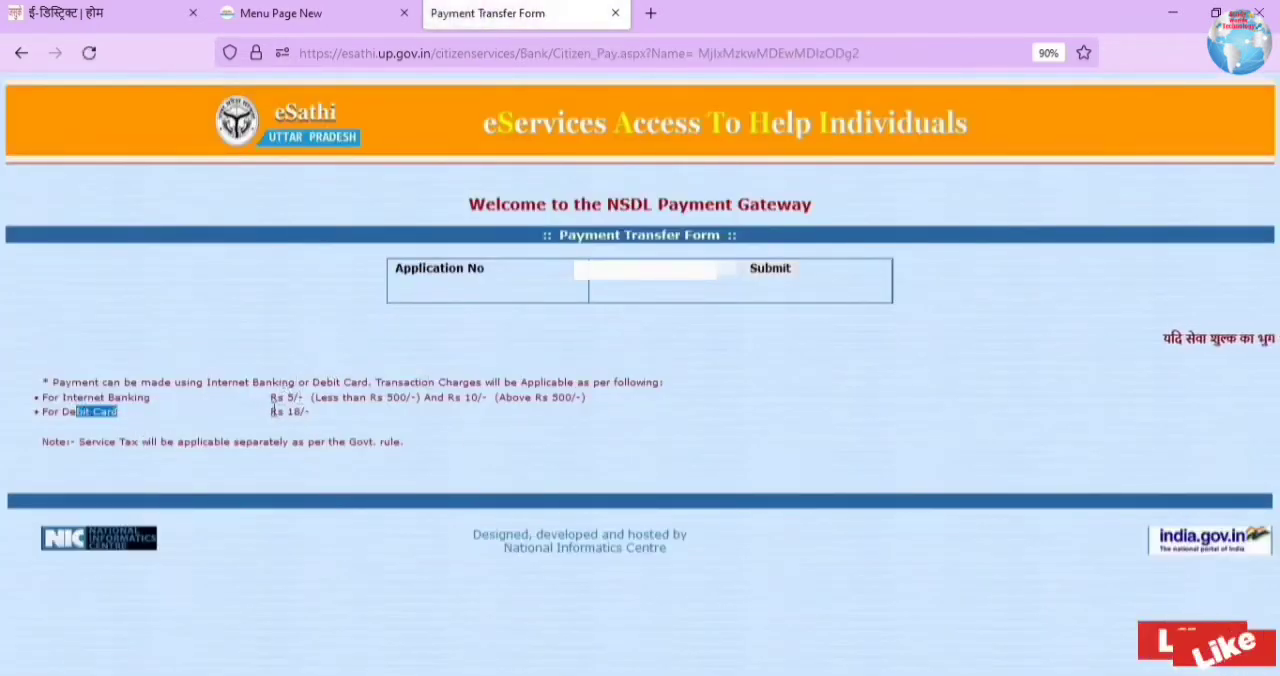
left_click_drag(479, 268, 418, 268)
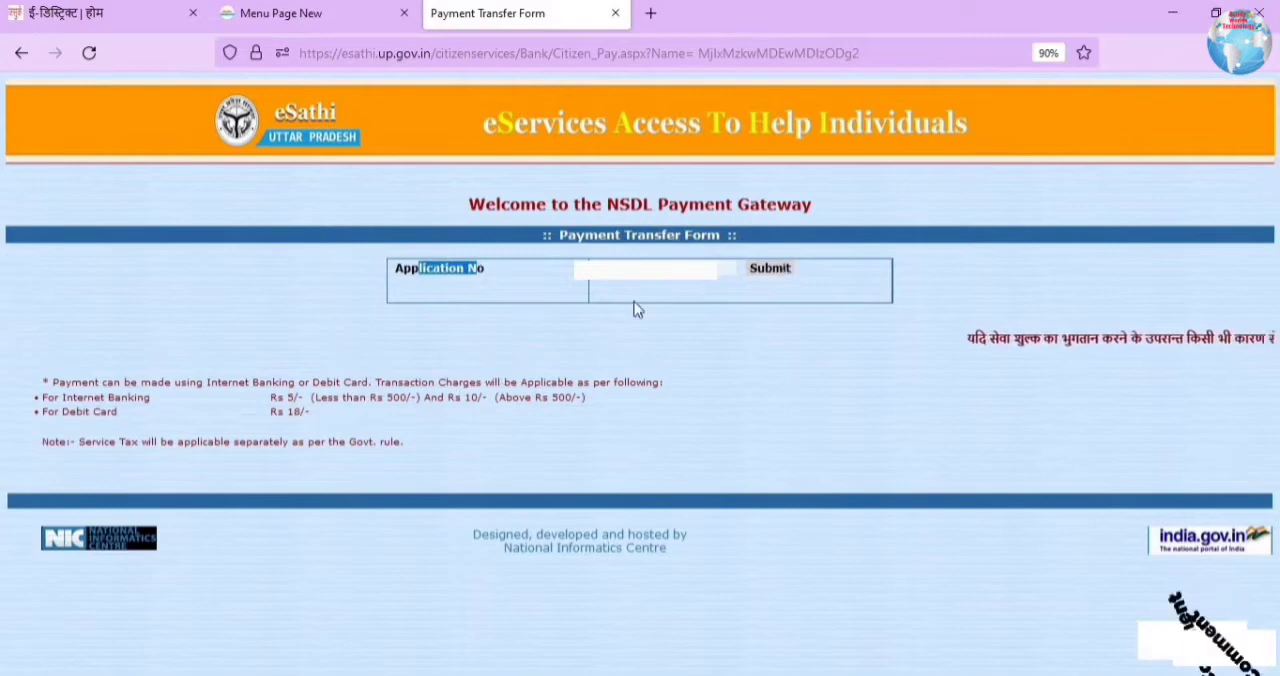
Step: Read the payment charges for Internet Banking and Debit Card, submit the application number and proceed with the service fee payment
left_click_drag(58, 382, 357, 384)
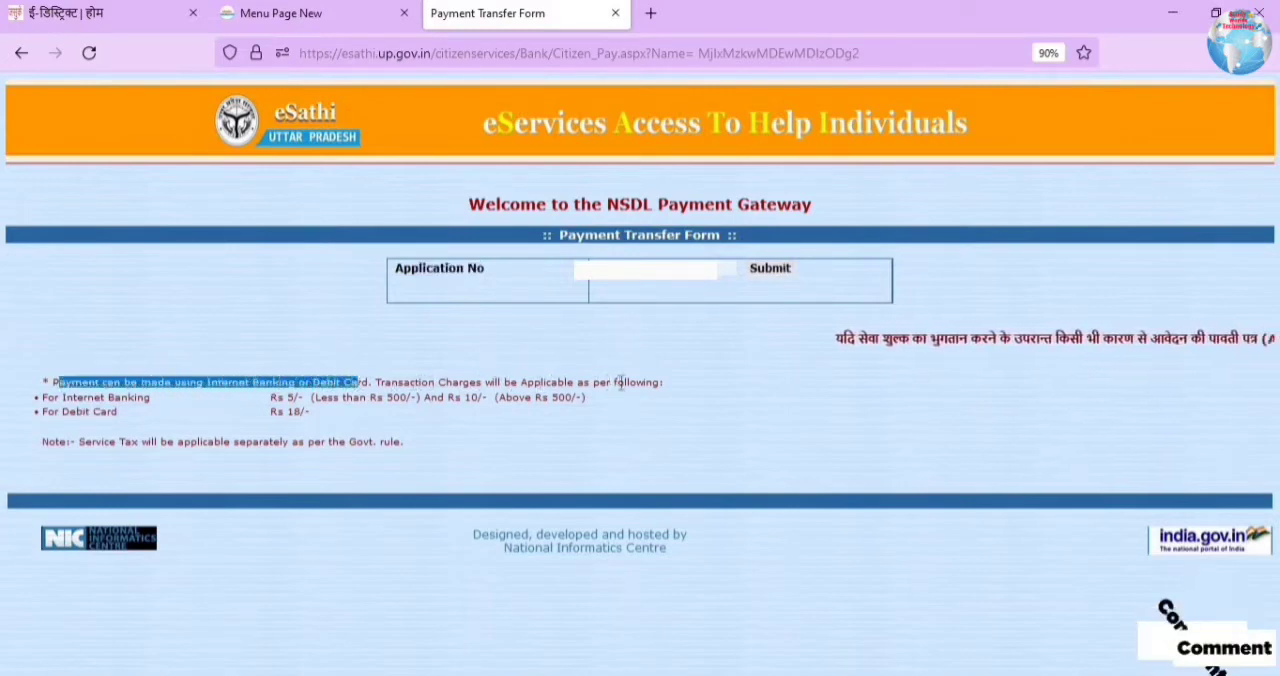
left_click_drag(72, 398, 311, 398)
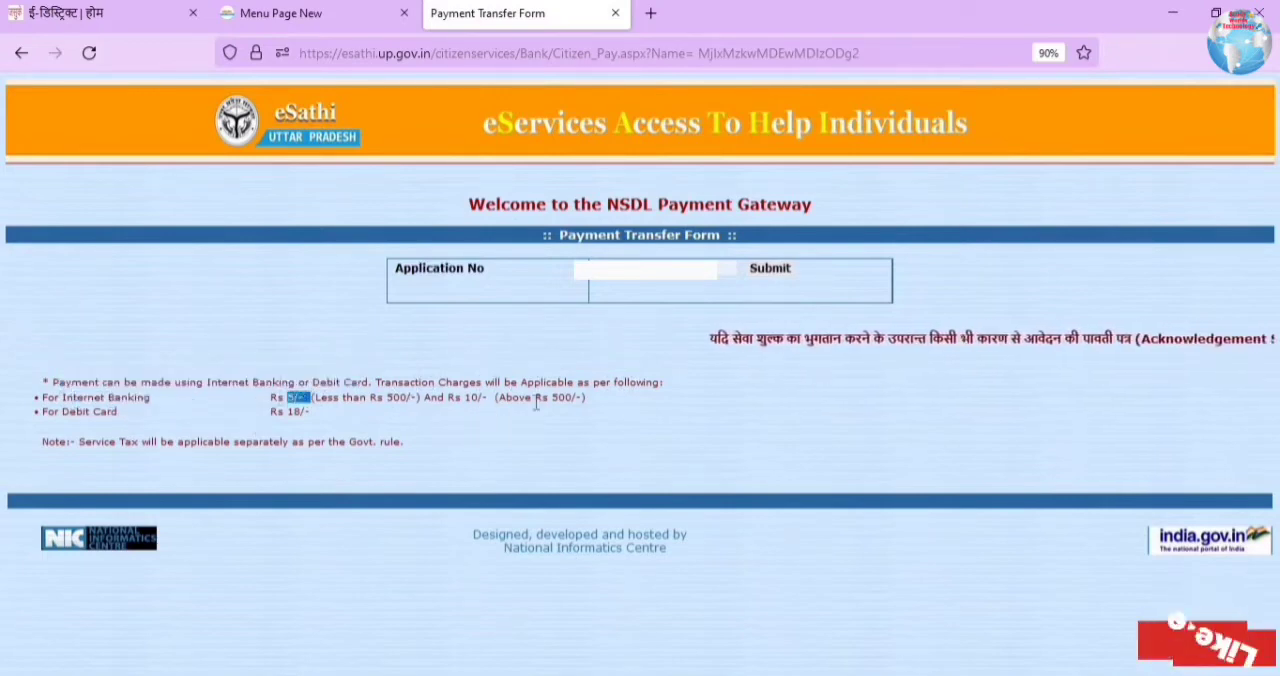
left_click_drag(78, 414, 307, 416)
left_click(770, 268)
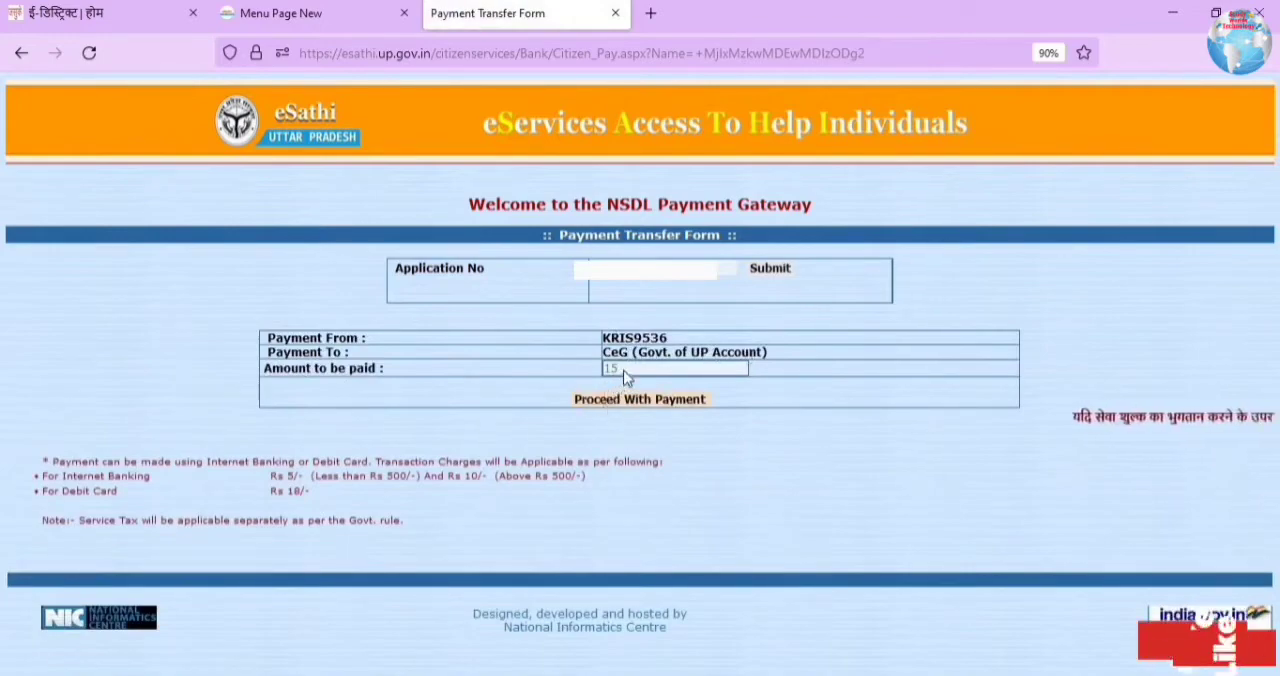
left_click(617, 399)
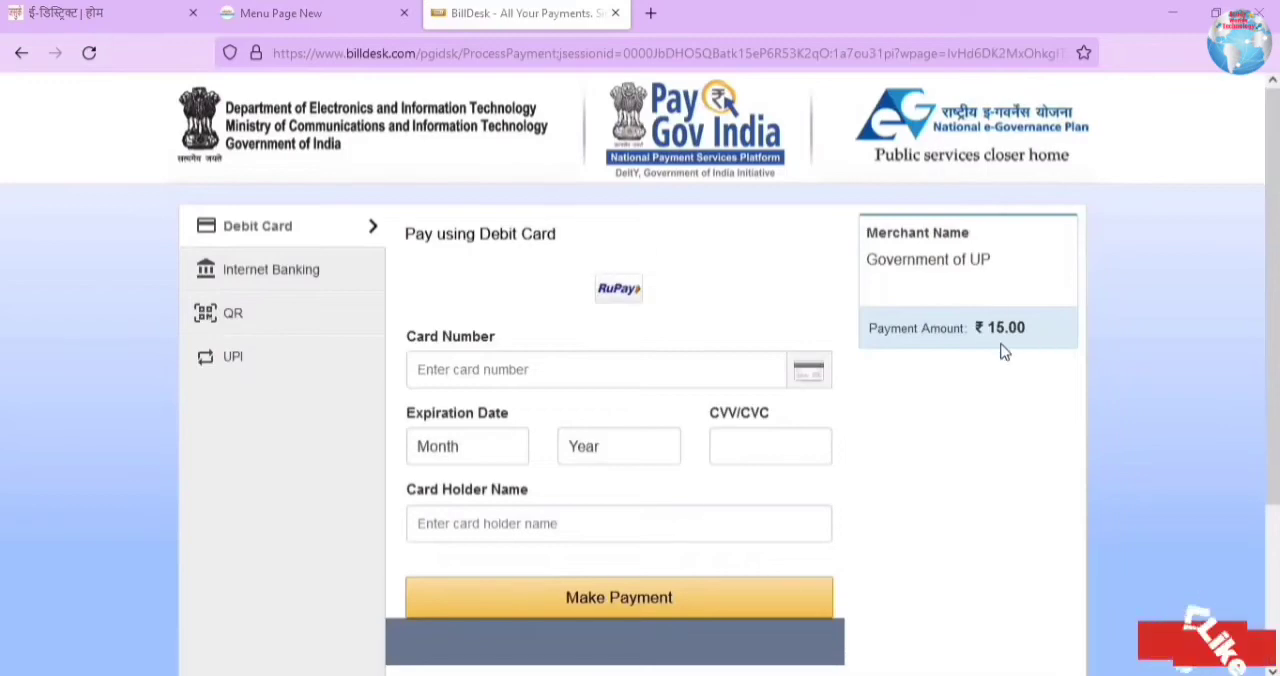
Step: Check the convenience fees for paying through Kotak internet banking, then cancel that payment
left_click(288, 272)
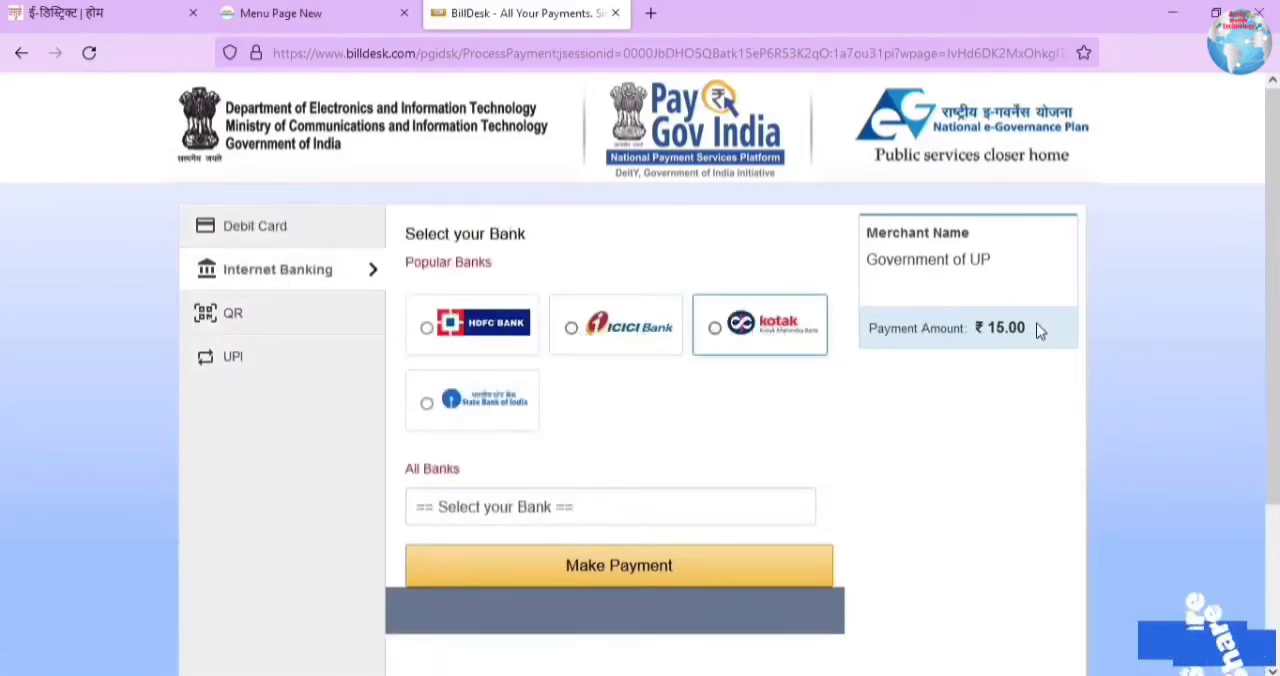
left_click(705, 345)
left_click(622, 566)
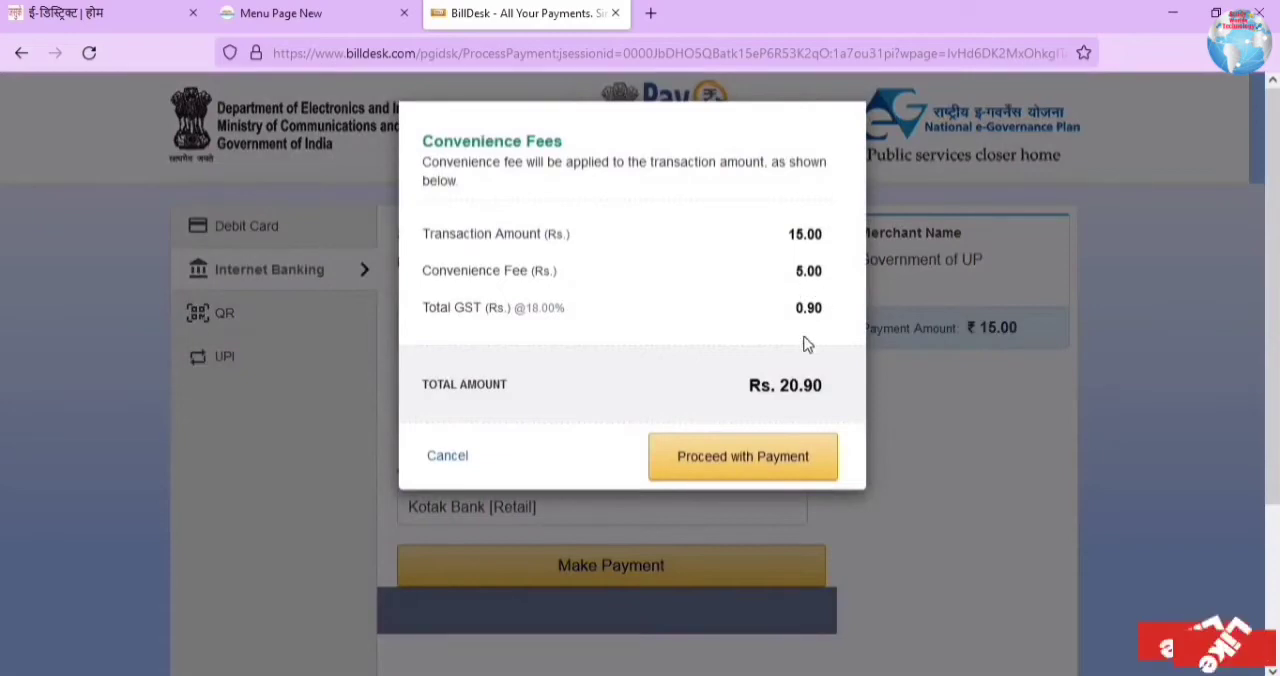
left_click(449, 462)
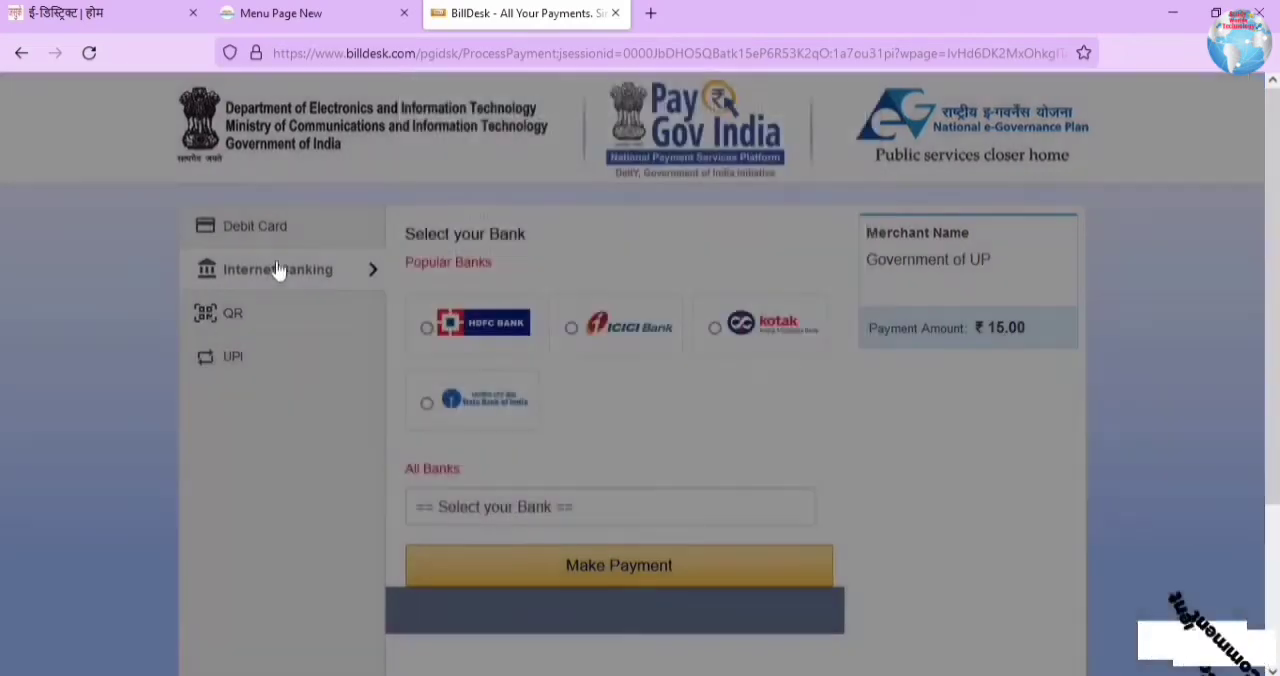
Step: Choose BHIM UPI as the payment method, accept the convenience fees and make the payment from the UPI page
left_click(271, 241)
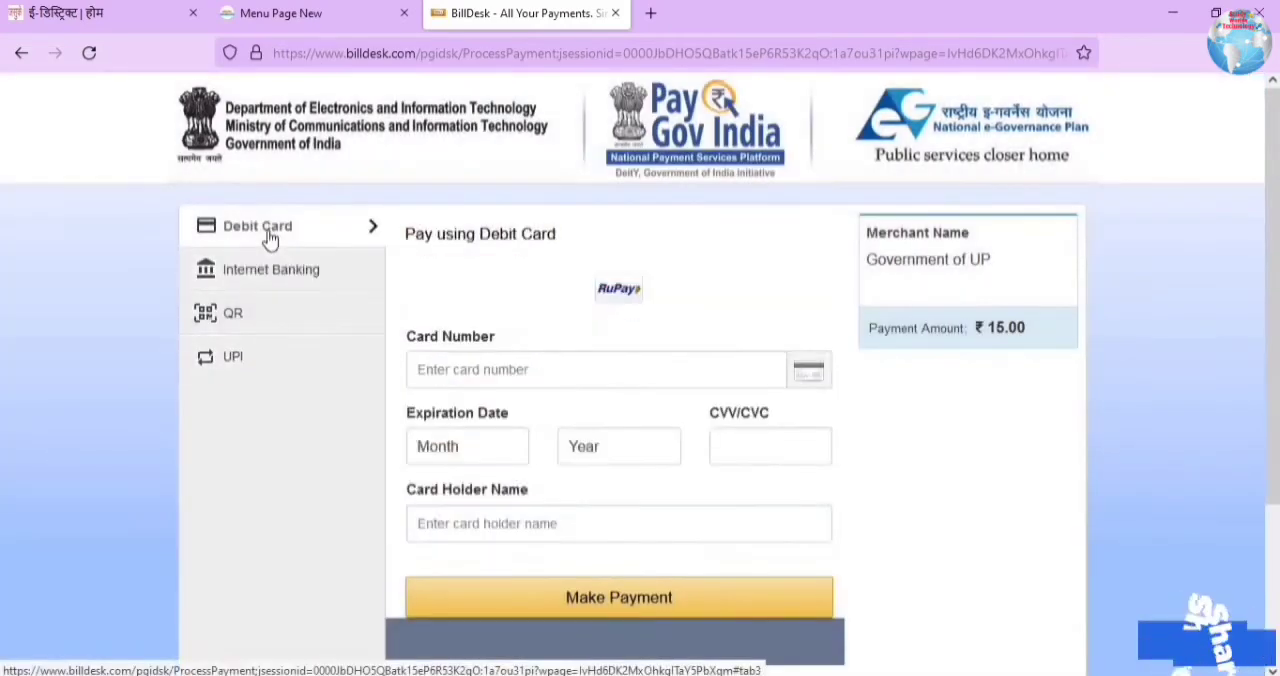
left_click(228, 370)
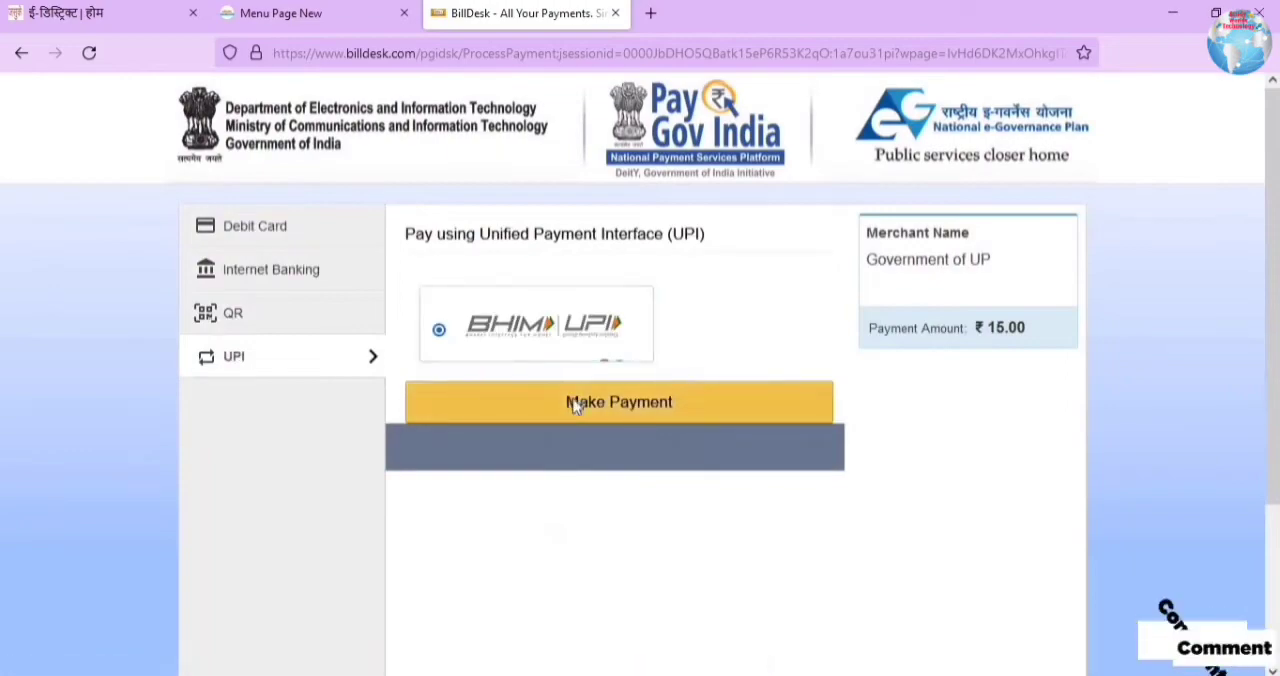
left_click(575, 403)
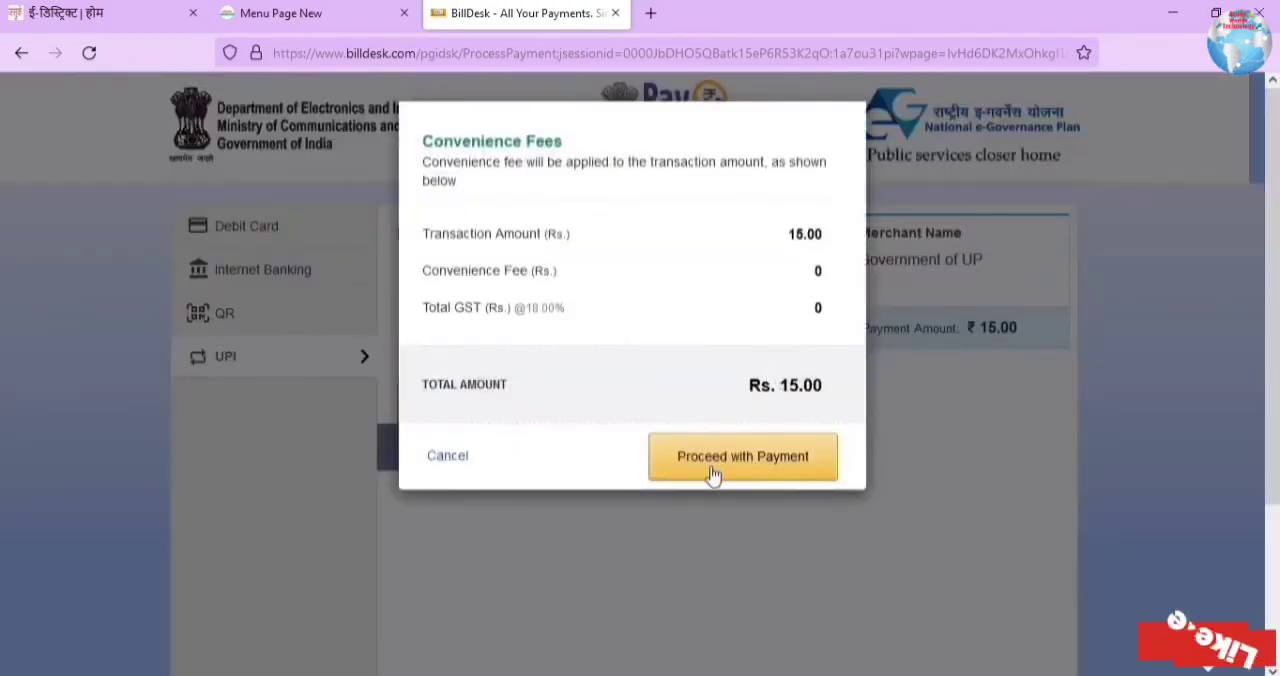
left_click(713, 474)
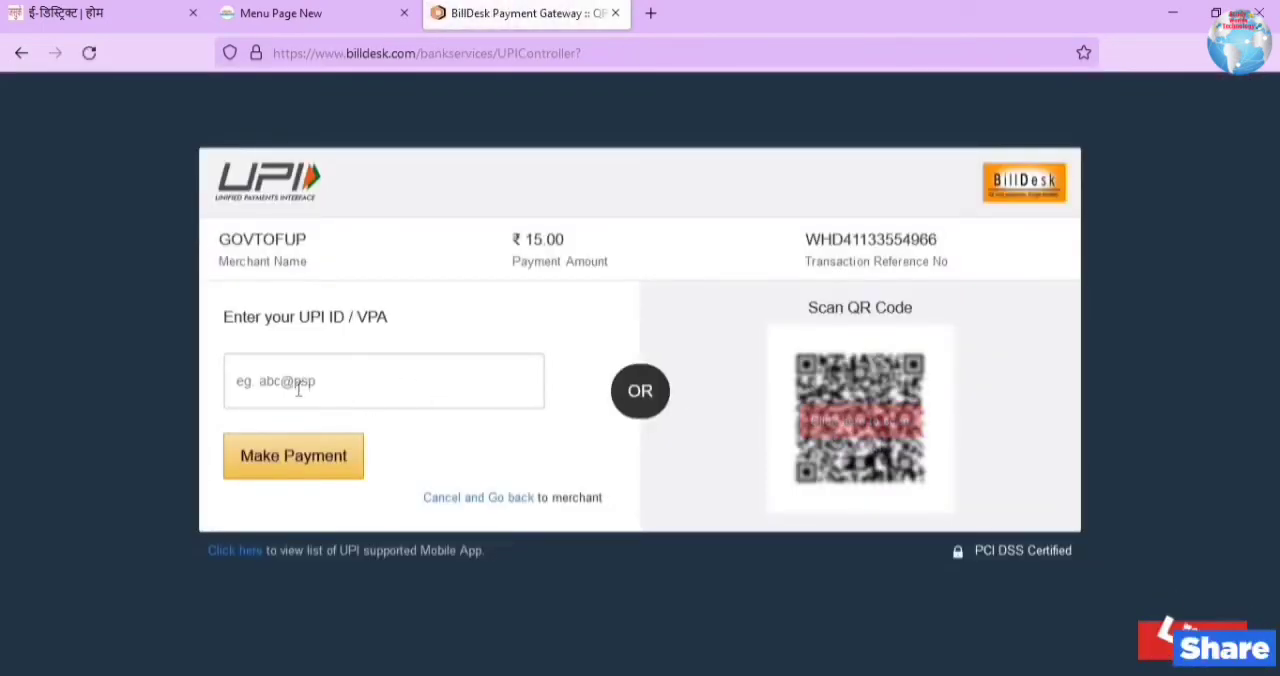
left_click(883, 412)
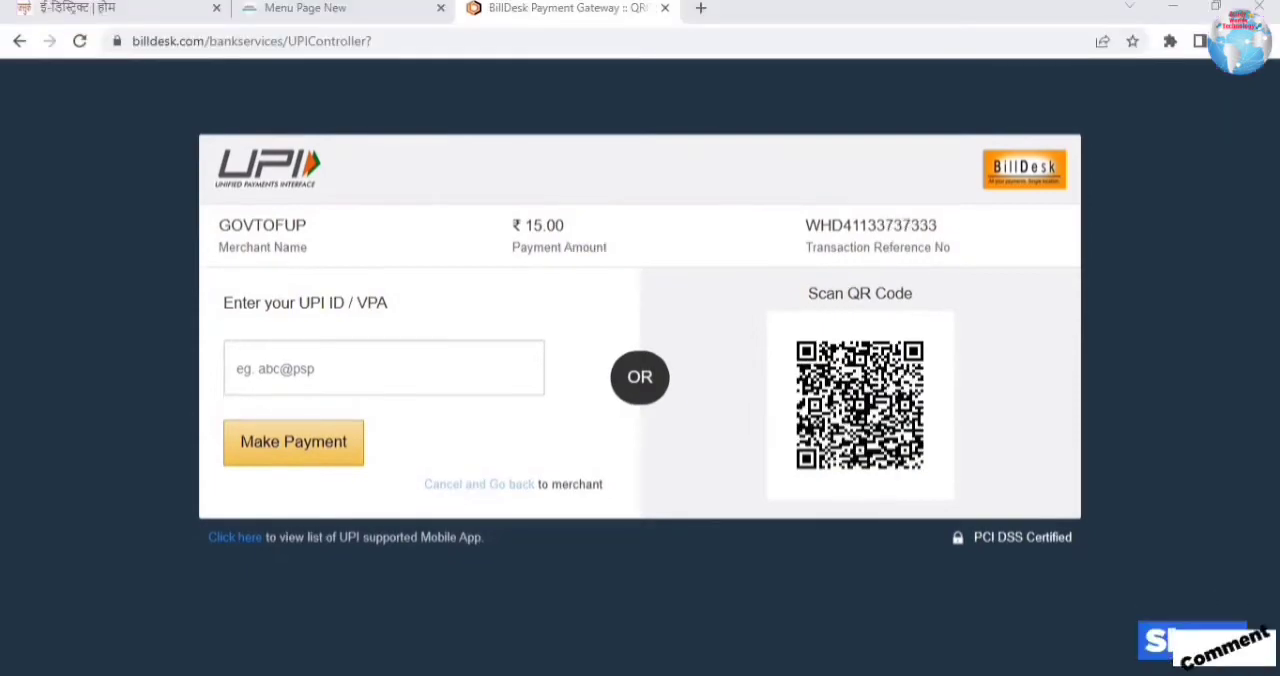
left_click(301, 453)
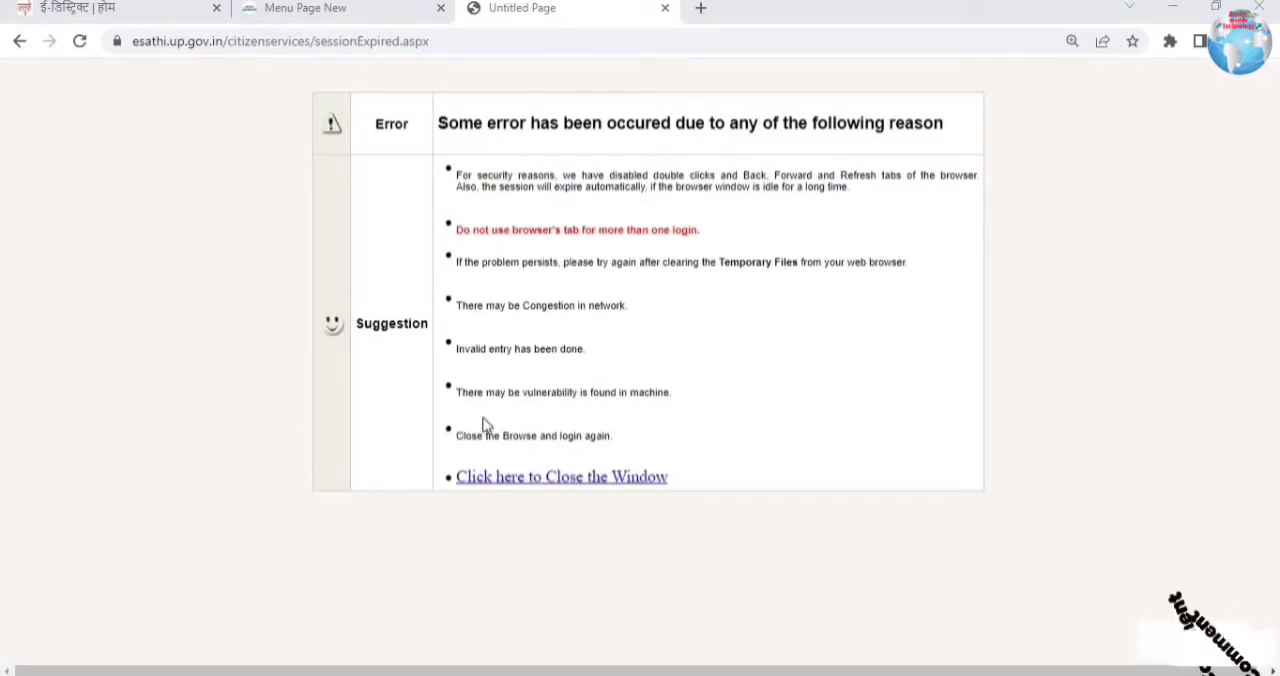
Step: Close the session error page and check the income application's current status in the आवेदन की सूची list
left_click(551, 480)
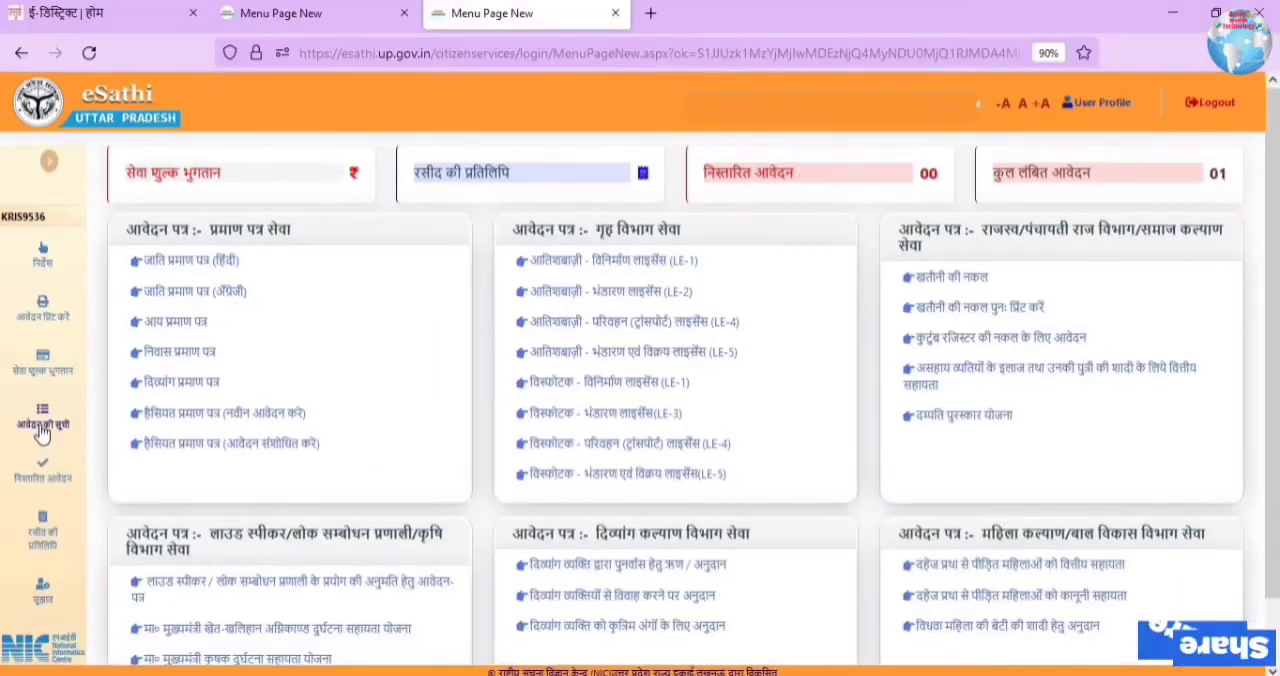
left_click(45, 305)
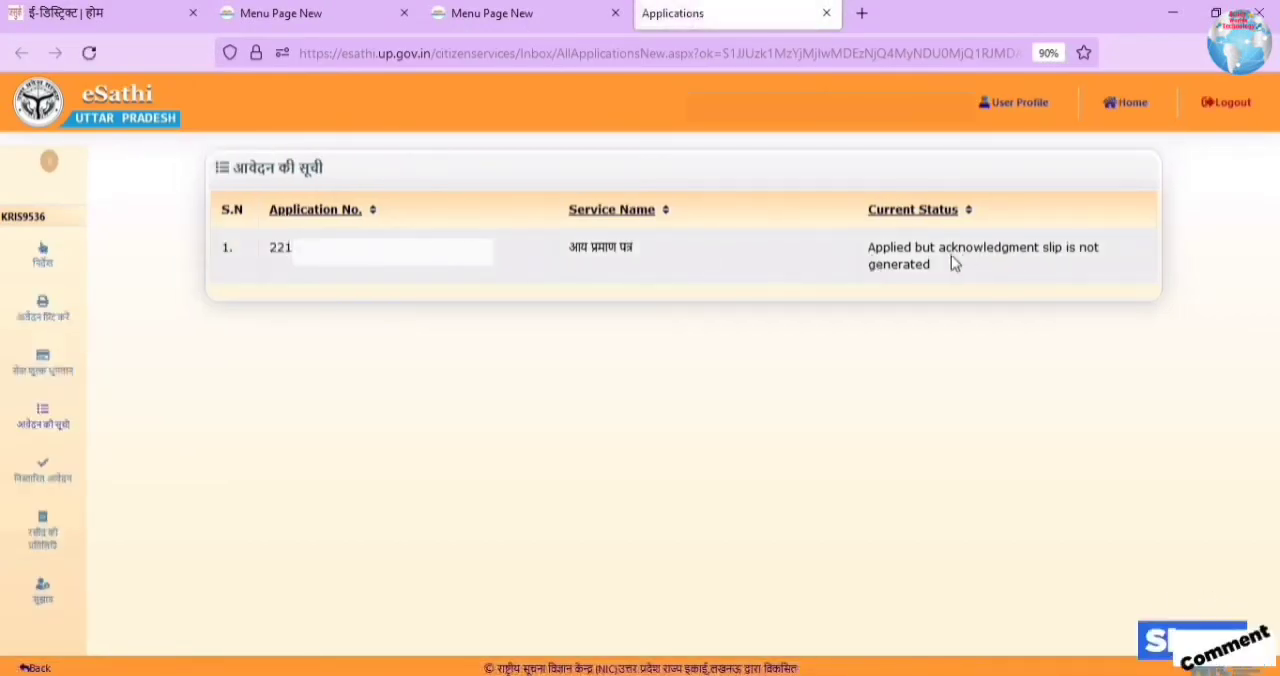
triple_click(1026, 273)
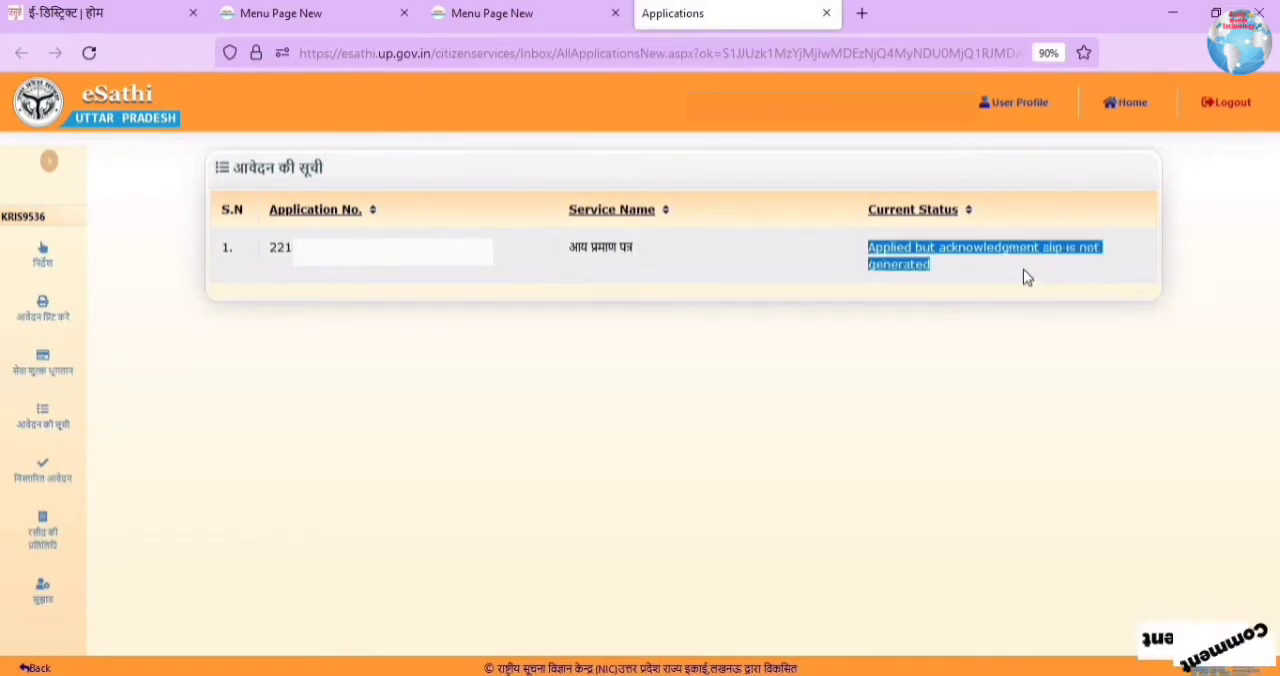
left_click(963, 251)
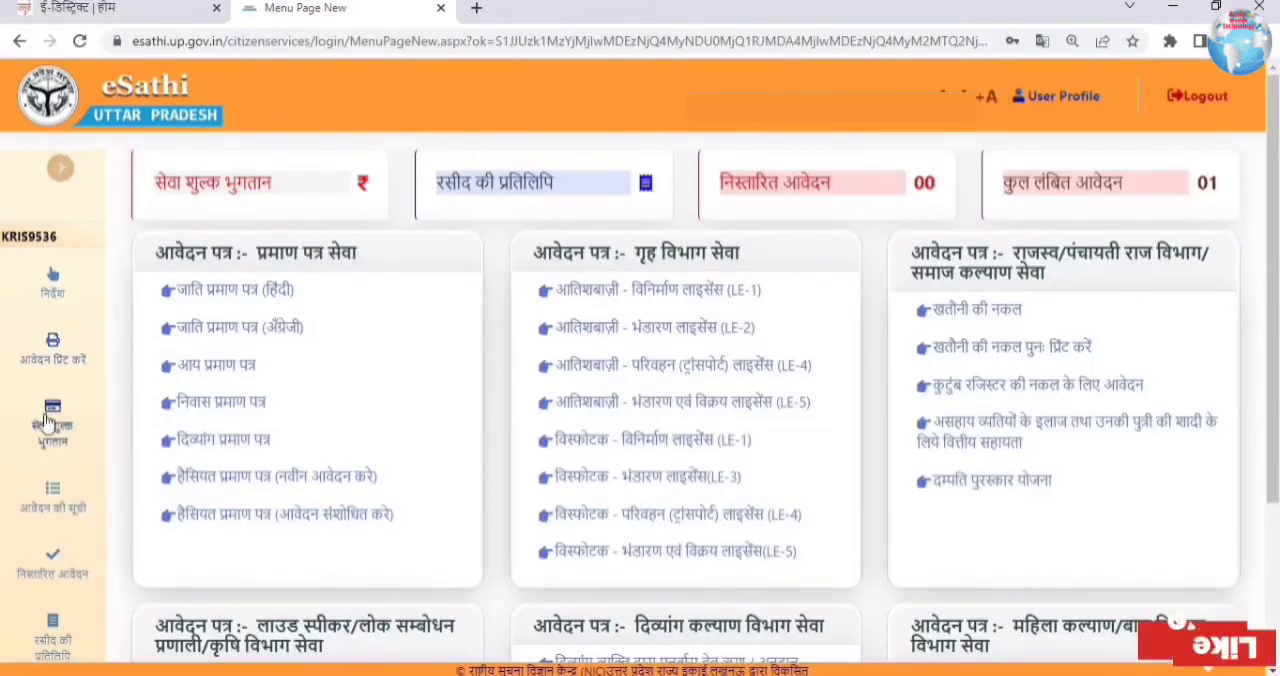
Step: Submit the application number under सेवा शुल्क भुगतान and save the transaction details to generate the पावती पत्र, closing it after viewing
left_click(51, 428)
left_click(562, 328)
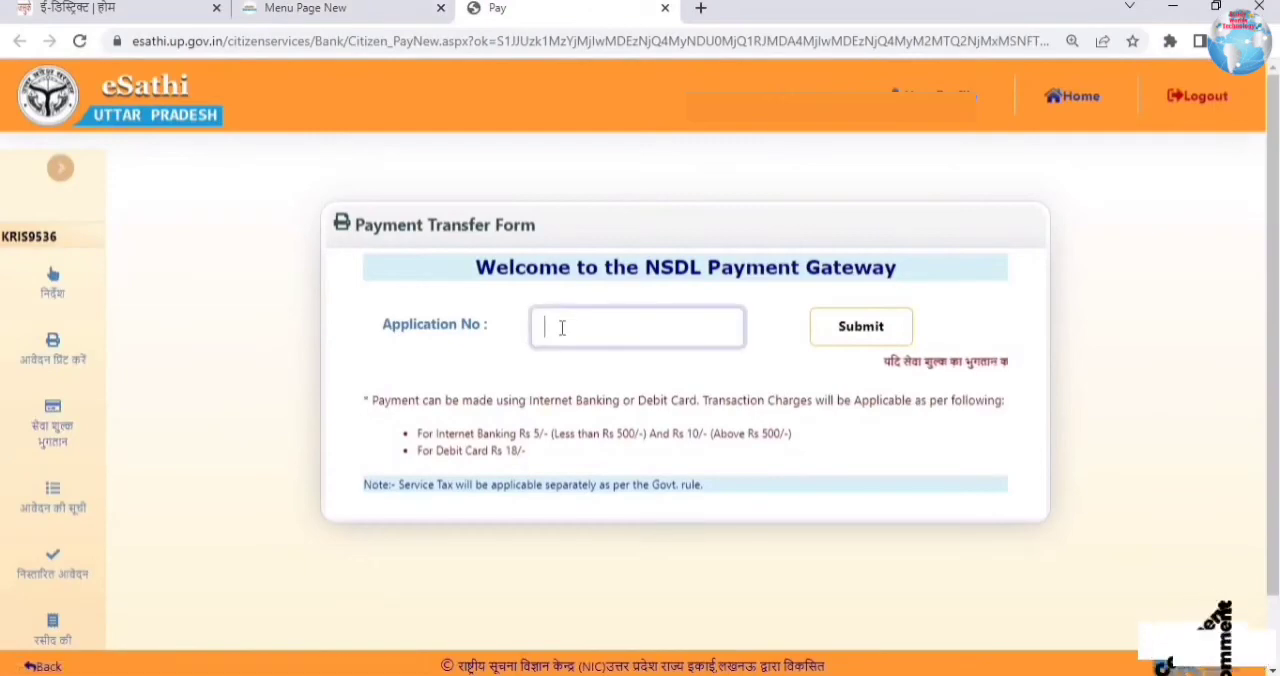
left_click(846, 330)
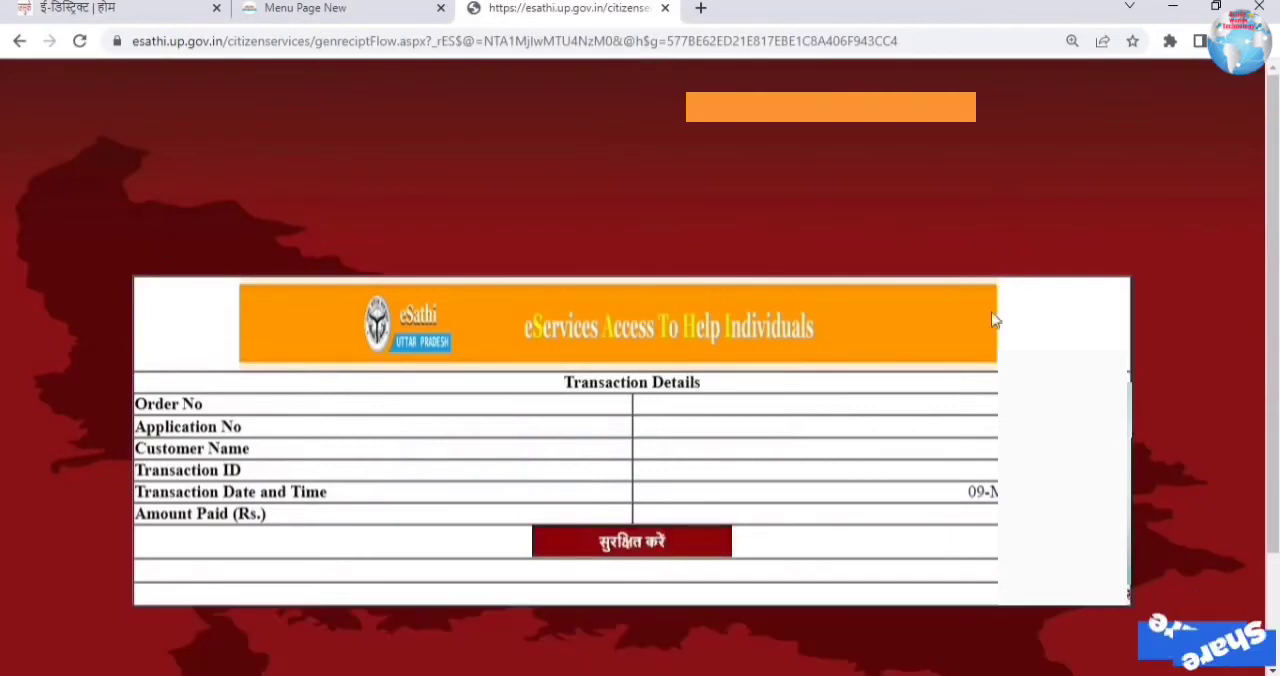
left_click(612, 550)
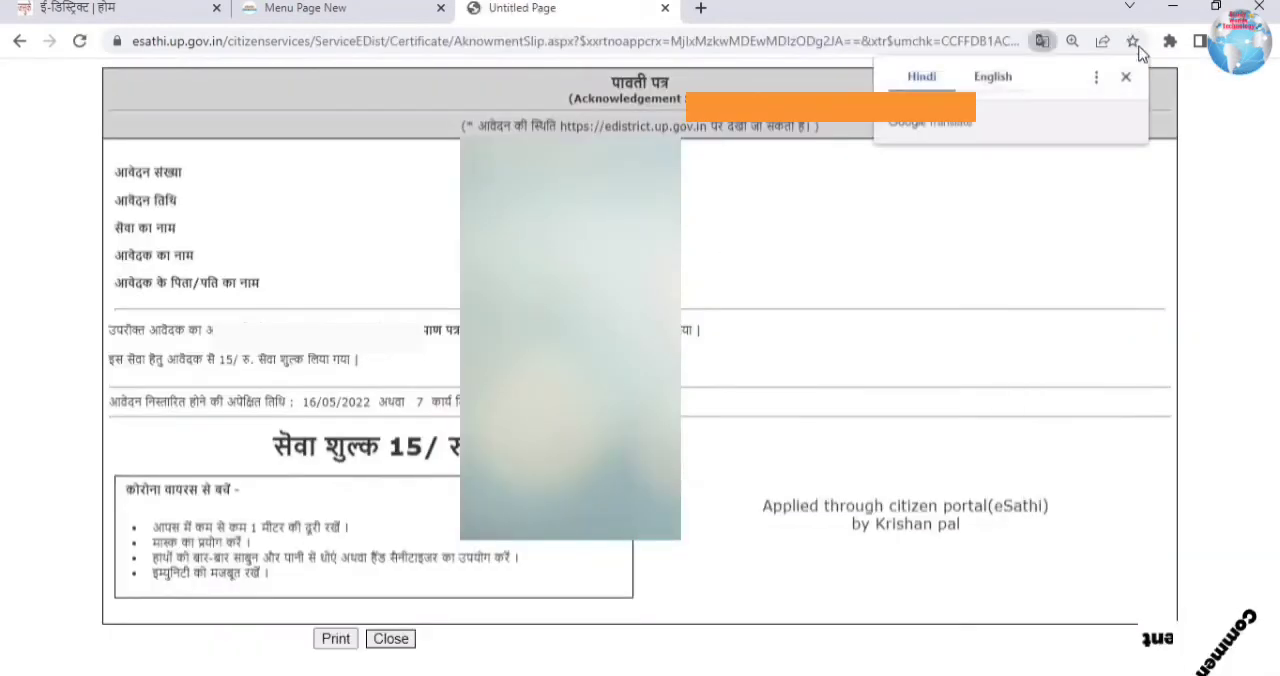
left_click(71, 227)
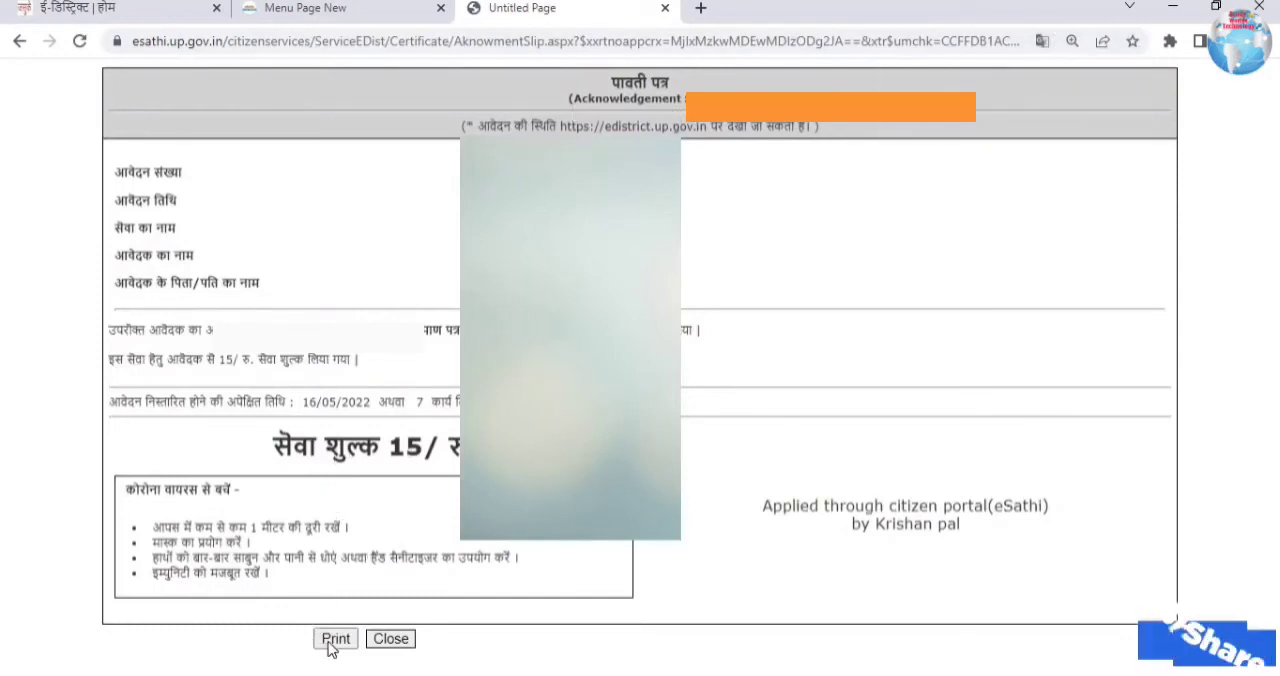
left_click(391, 638)
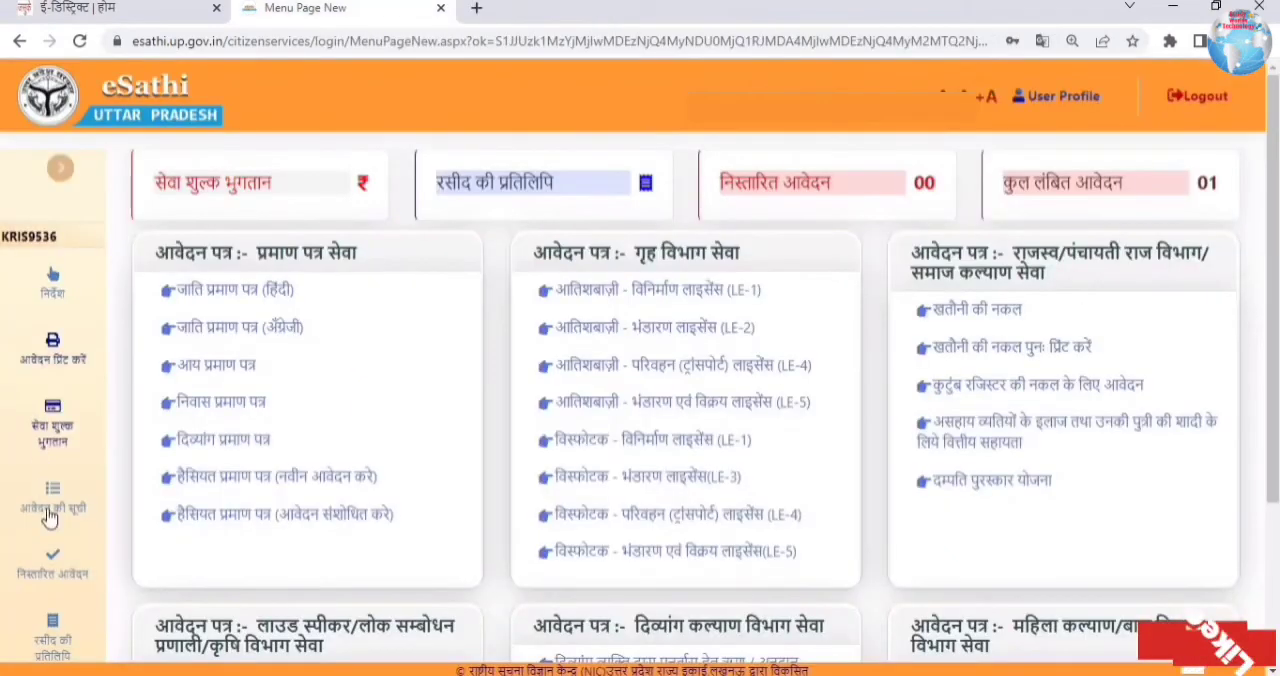
Step: Open the application list again and check the service name and current status of the income application after payment
left_click(46, 569)
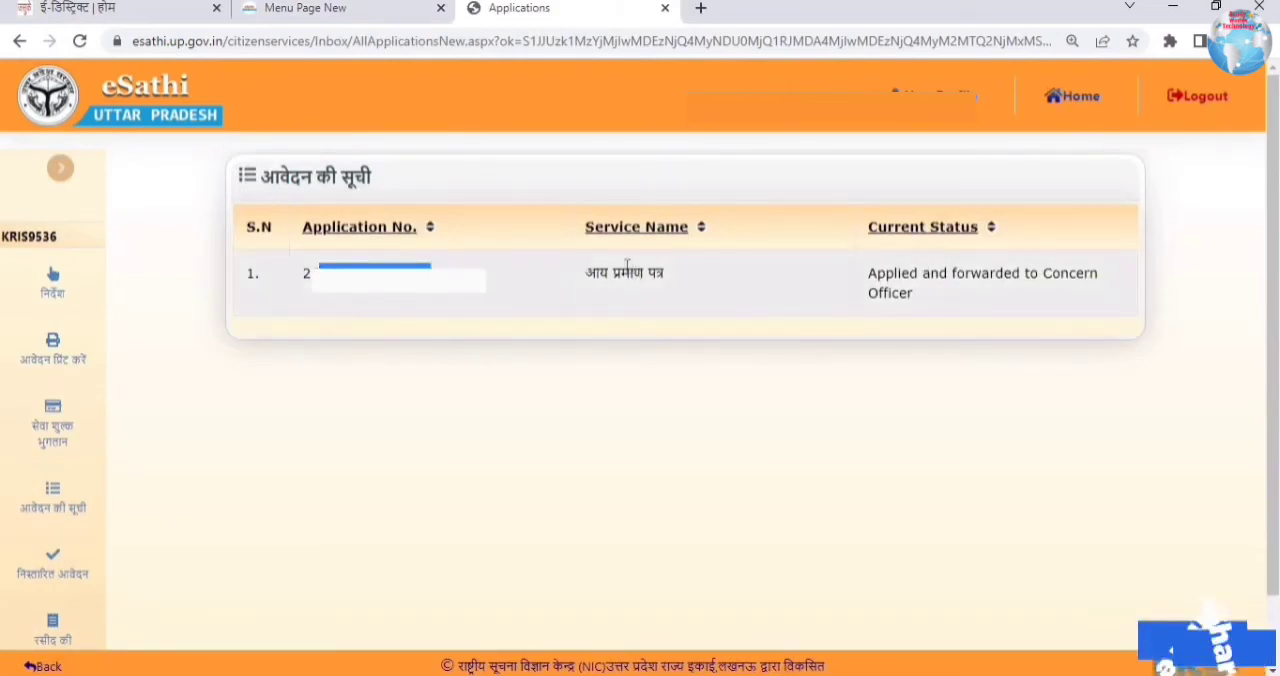
left_click_drag(621, 275, 732, 278)
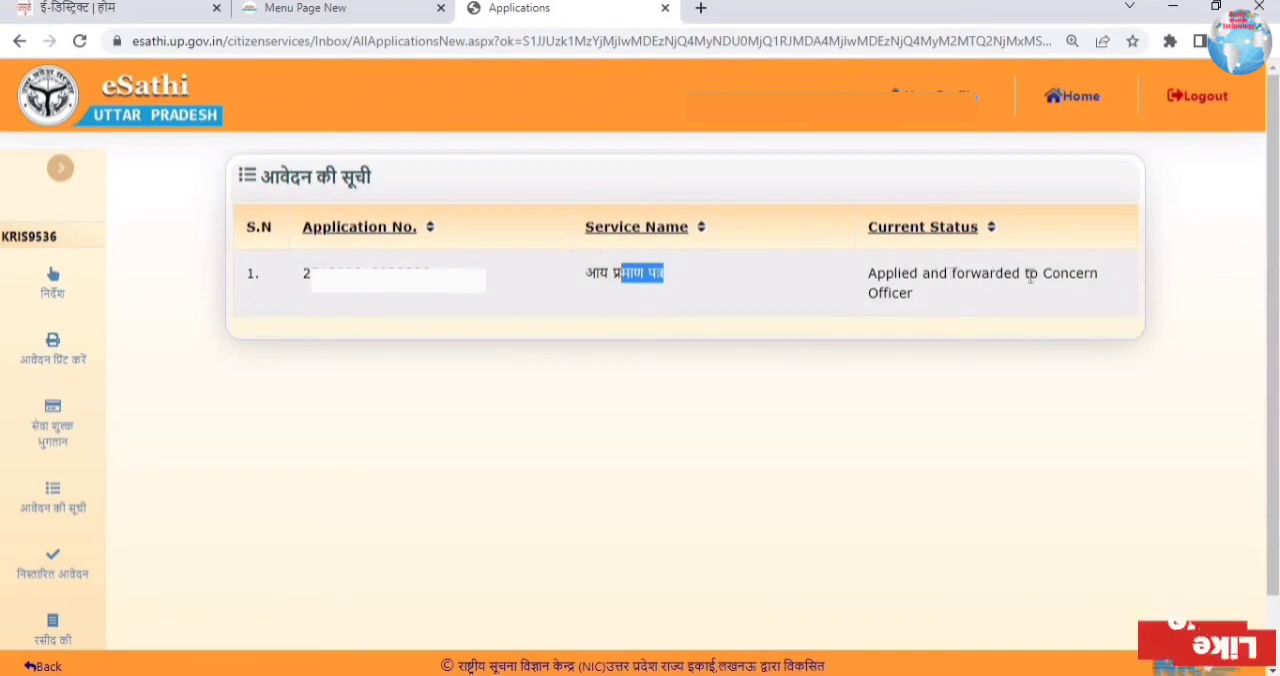
left_click_drag(948, 275, 1010, 303)
left_click_drag(934, 296, 868, 275)
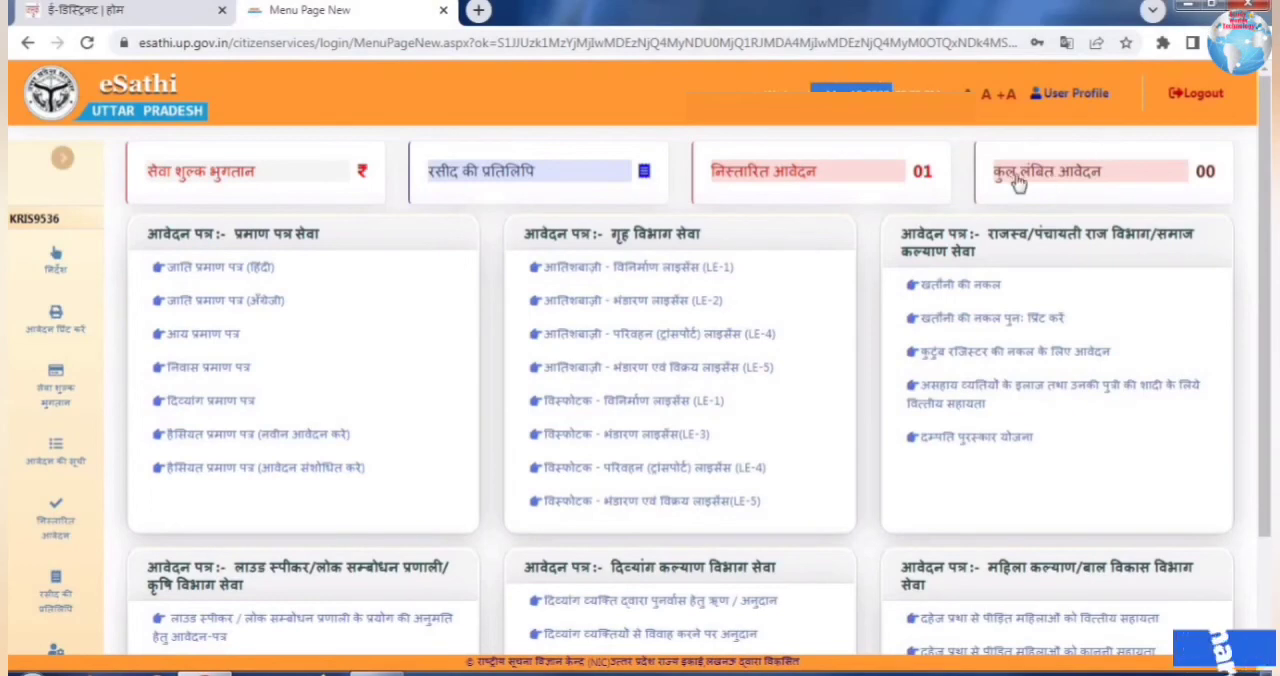
Step: Filter the निस्तारित आवेदन list by Income and try to open the listed आय प्रमाण पत्र application
left_click(752, 178)
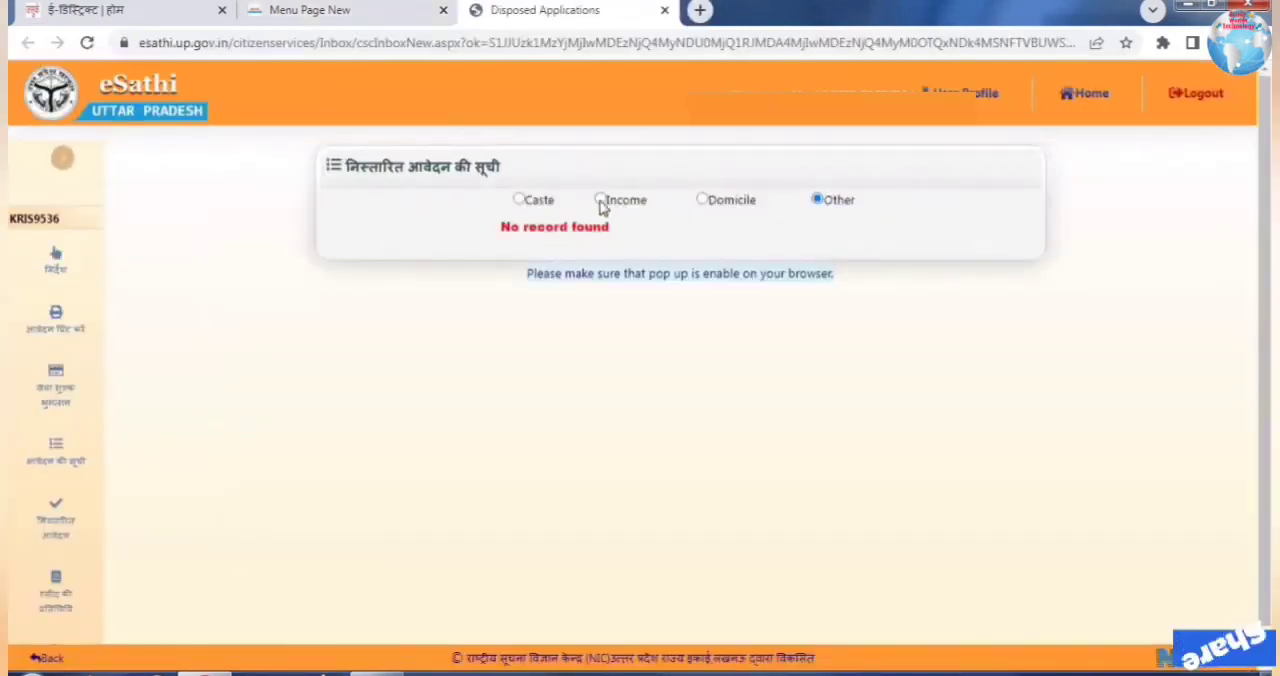
left_click(601, 201)
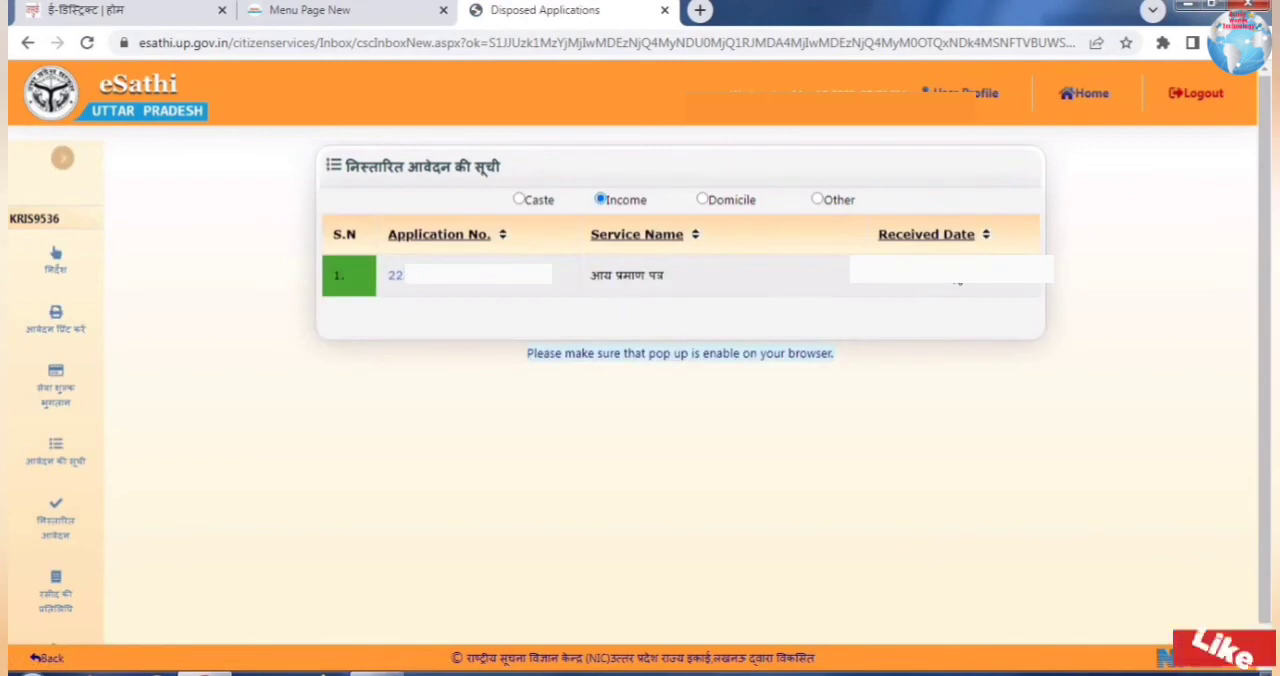
left_click(447, 283)
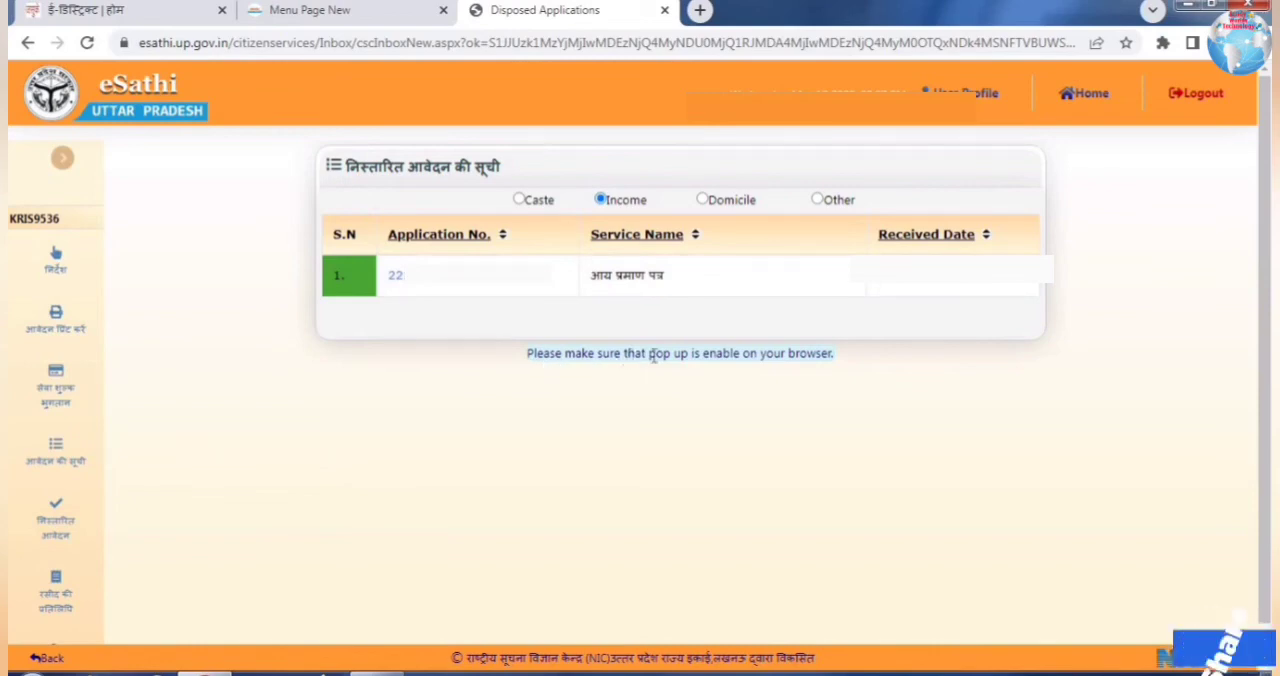
Step: In the browser's site settings, set pop-ups and redirects to "Sites can send pop-ups and use redirects"
left_click(700, 10)
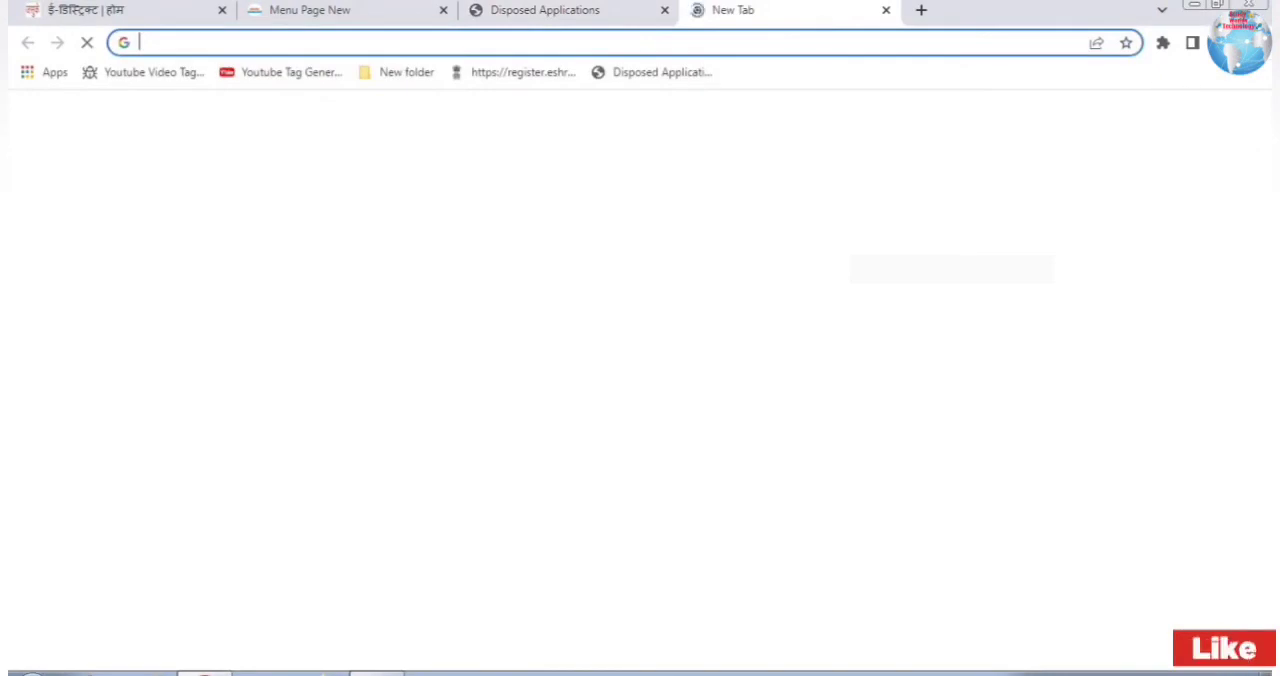
left_click(1264, 42)
left_click(1074, 360)
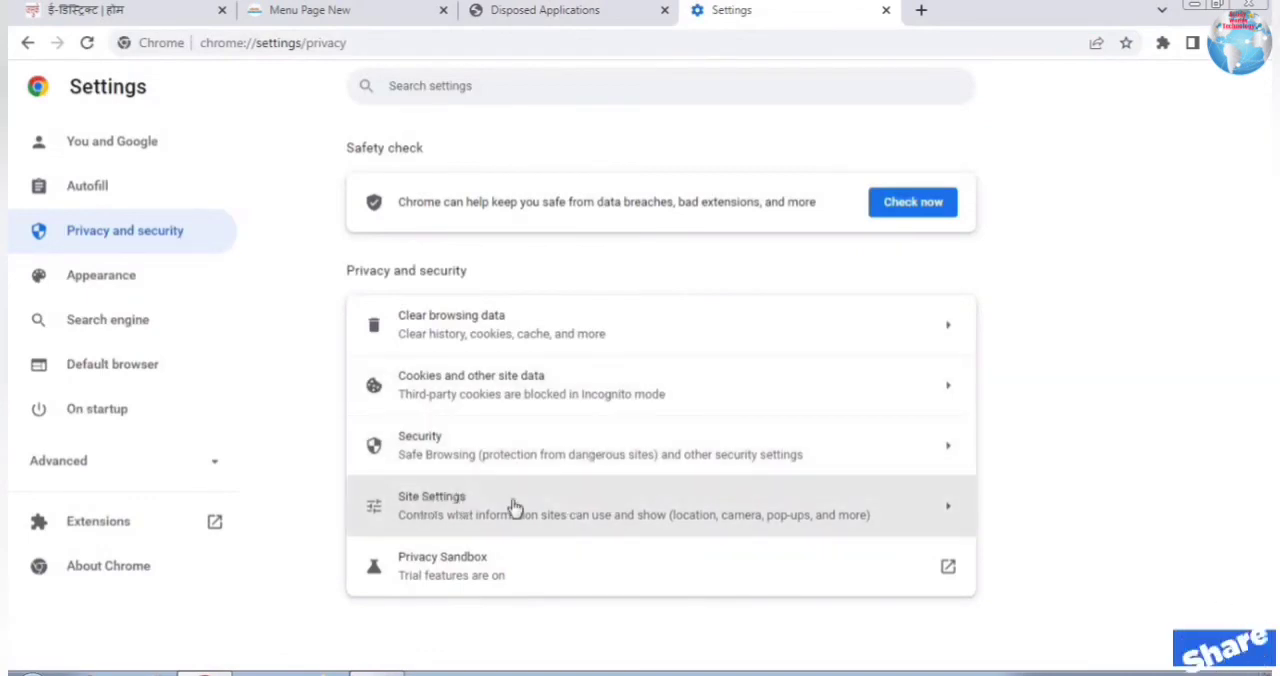
left_click(420, 508)
scroll(518, 535, "down", 1)
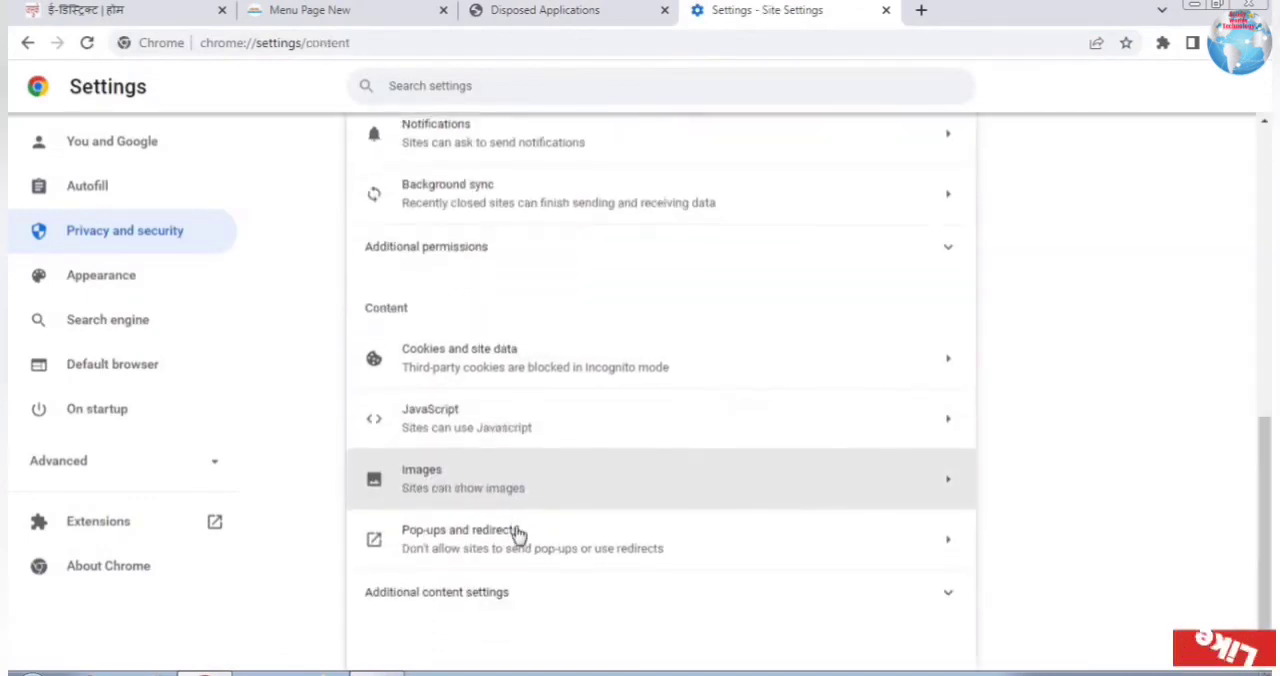
left_click(643, 551)
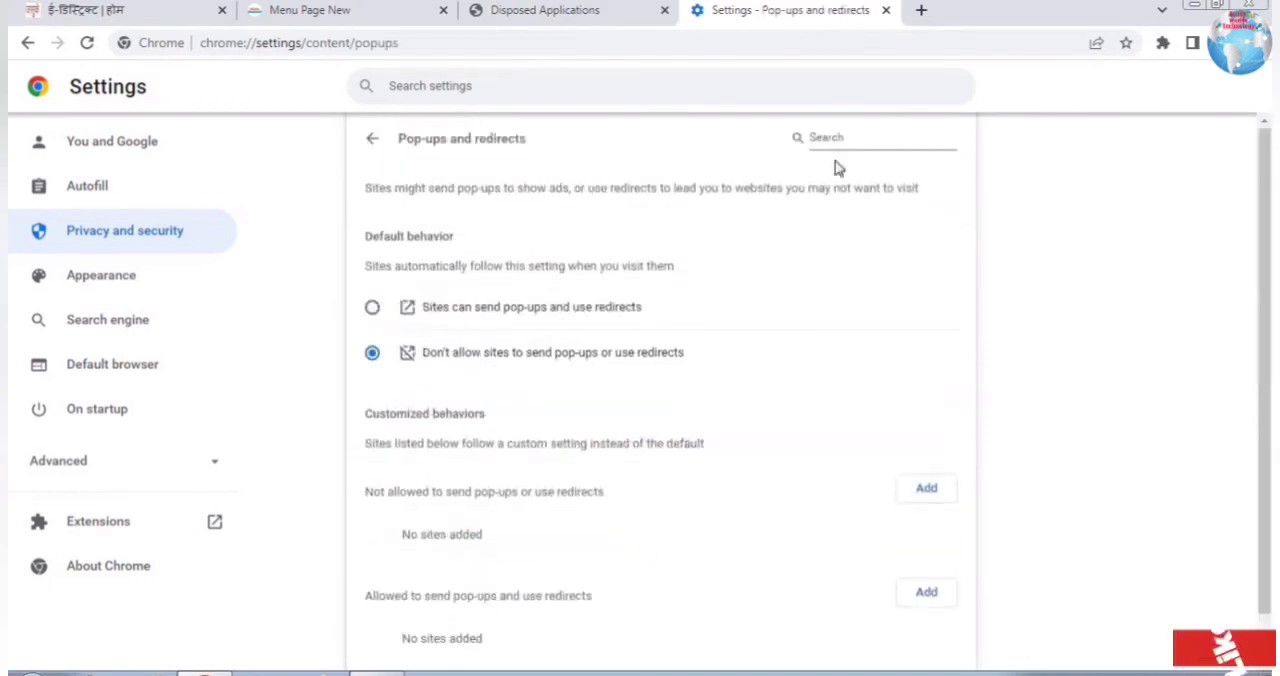
left_click(372, 312)
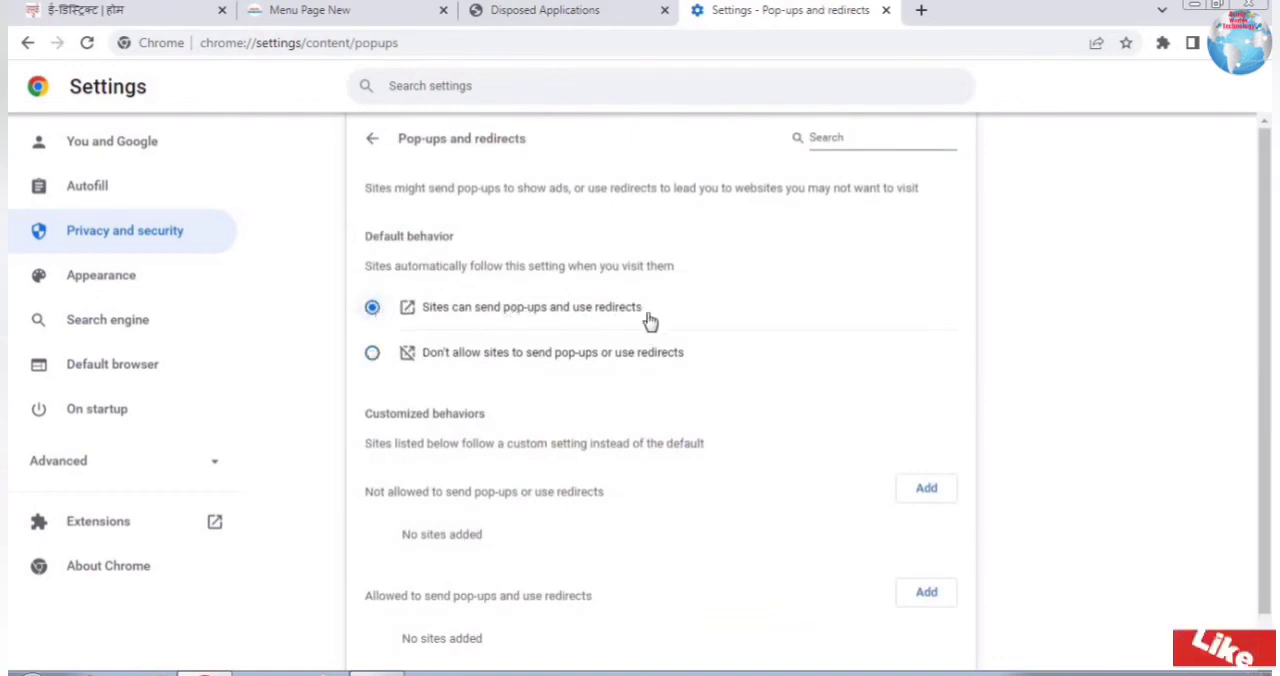
key("alt+Left")
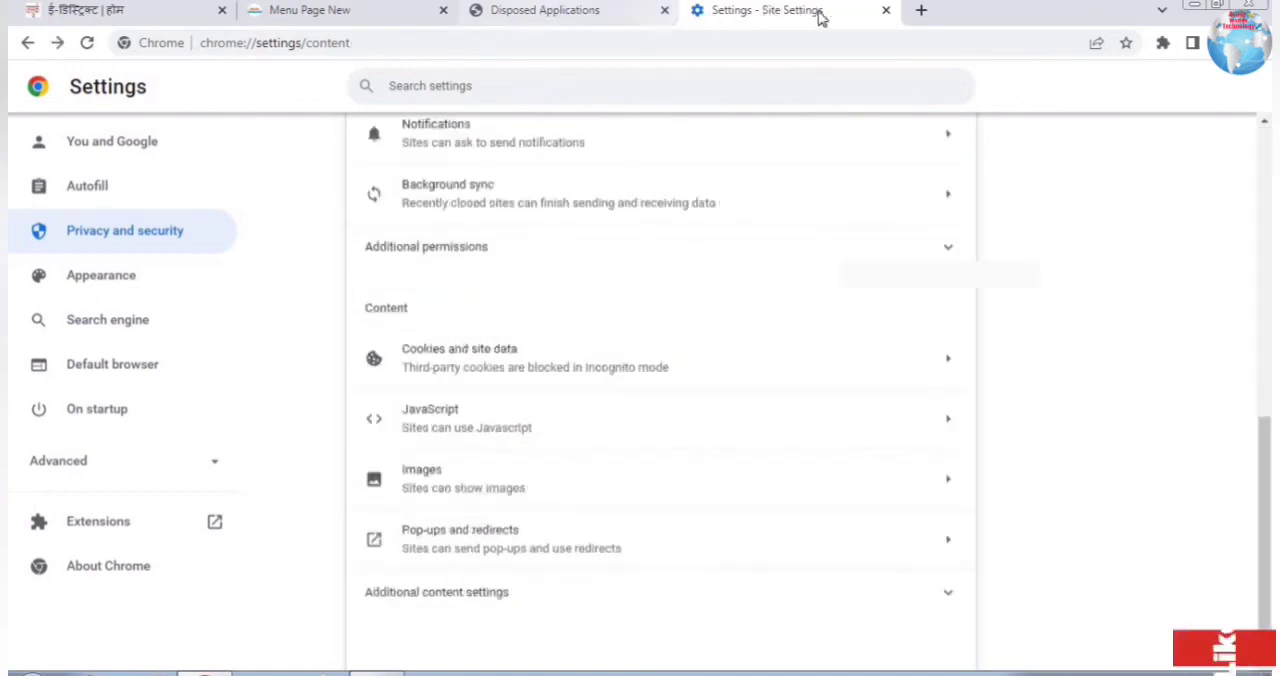
Step: Return to the disposed applications list and open the issued income certificate from its application number
left_click(580, 10)
left_click(402, 276)
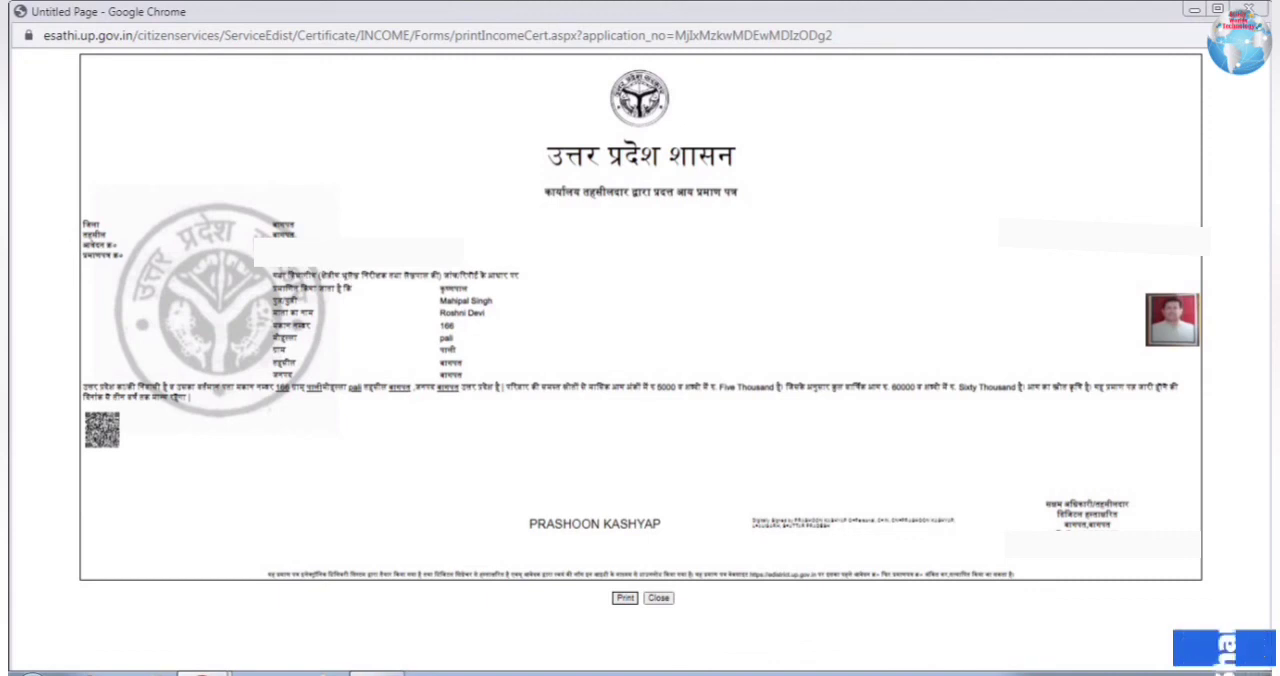
Step: Examine the address, monthly and annual income, and validity period in the income certificate's body text
left_click_drag(237, 393, 423, 397)
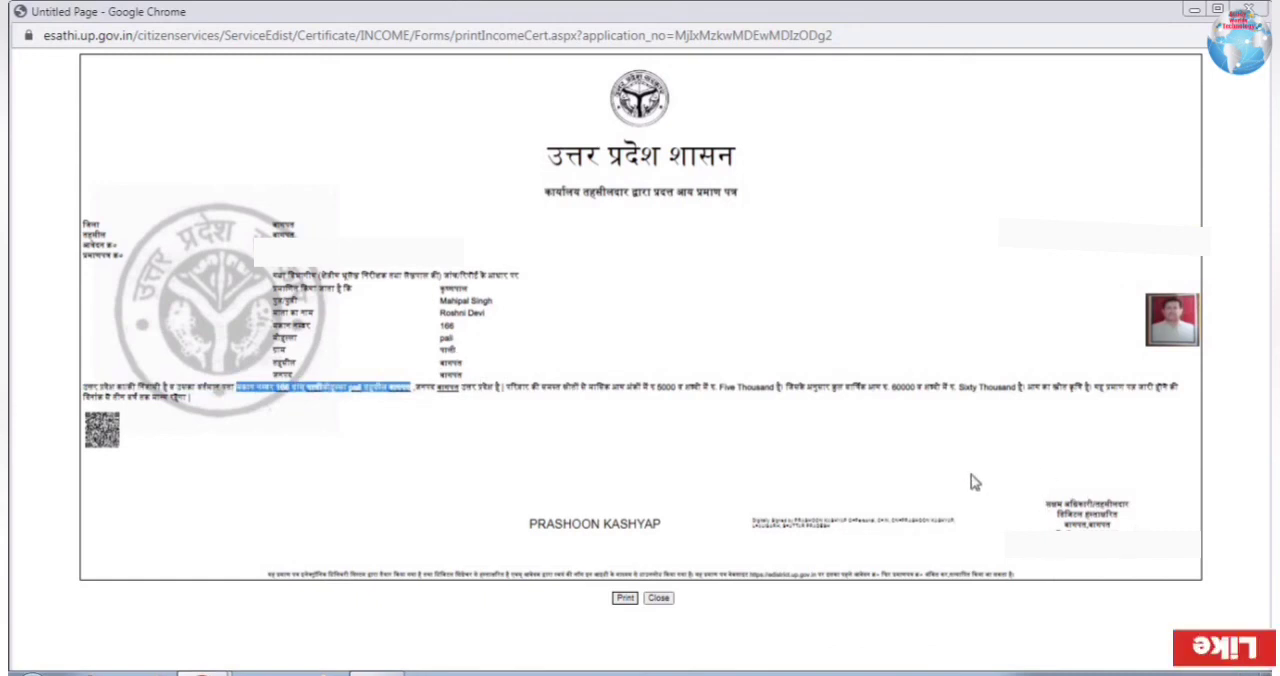
left_click_drag(643, 387, 988, 404)
left_click(864, 387)
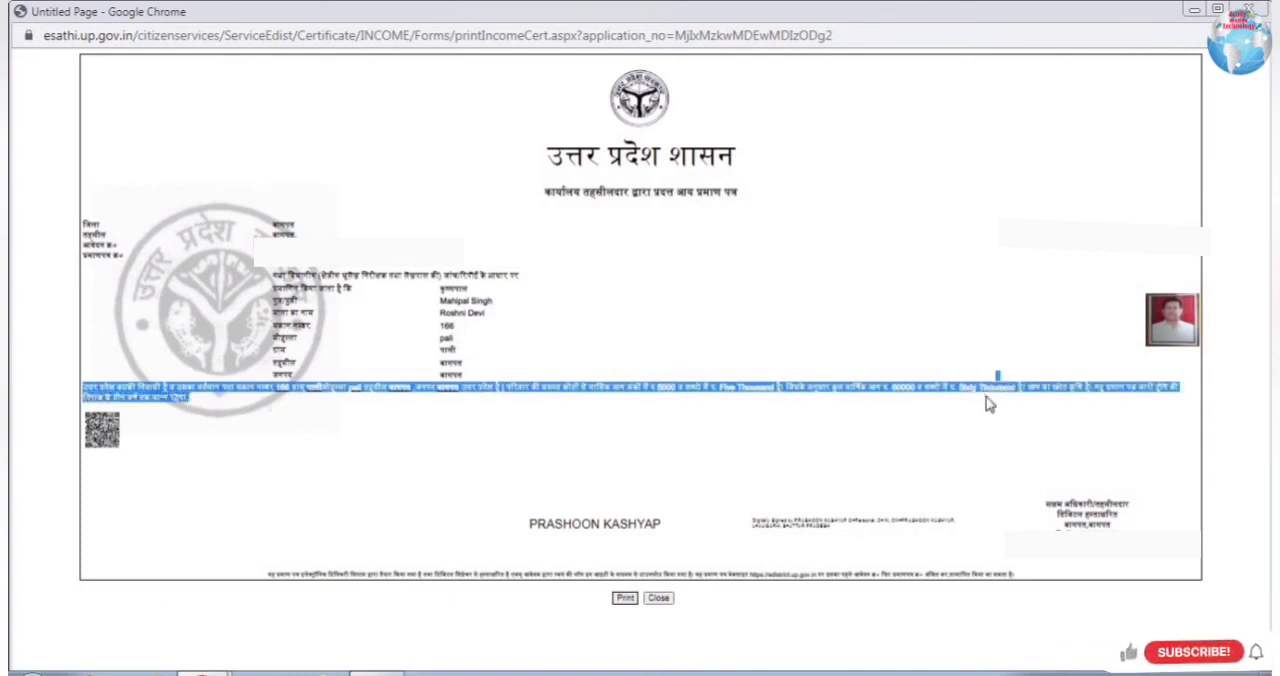
left_click(1078, 406)
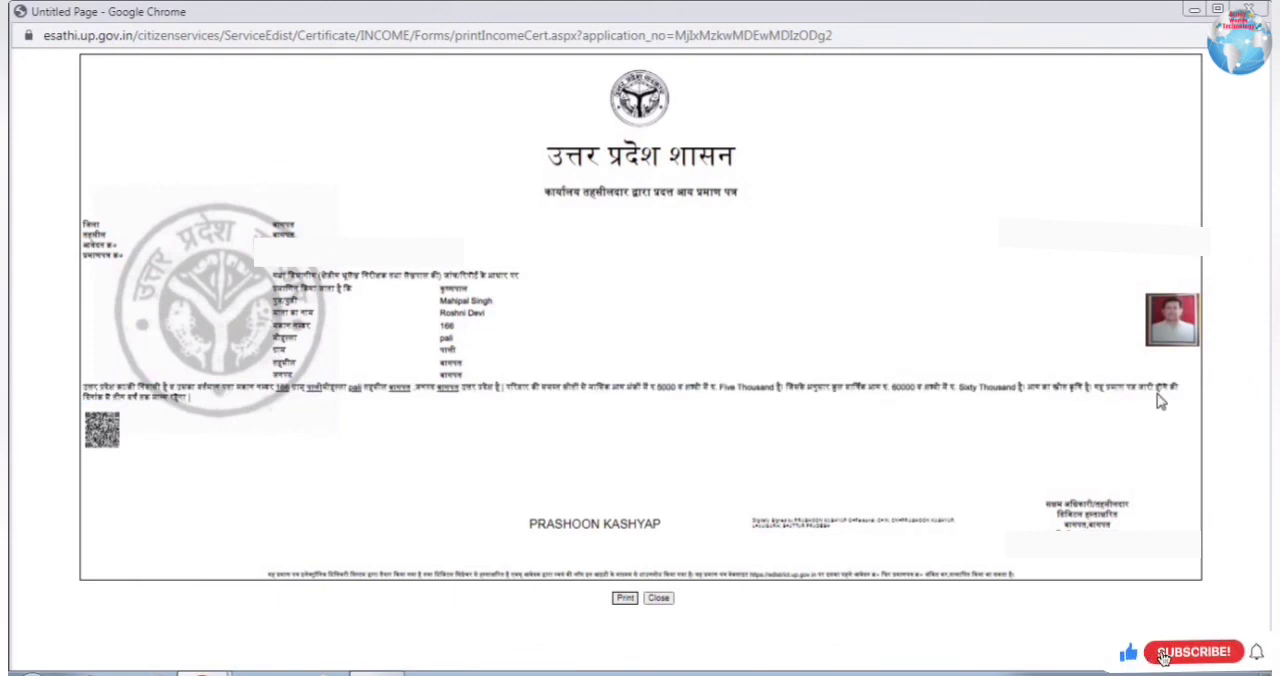
left_click_drag(113, 397, 205, 402)
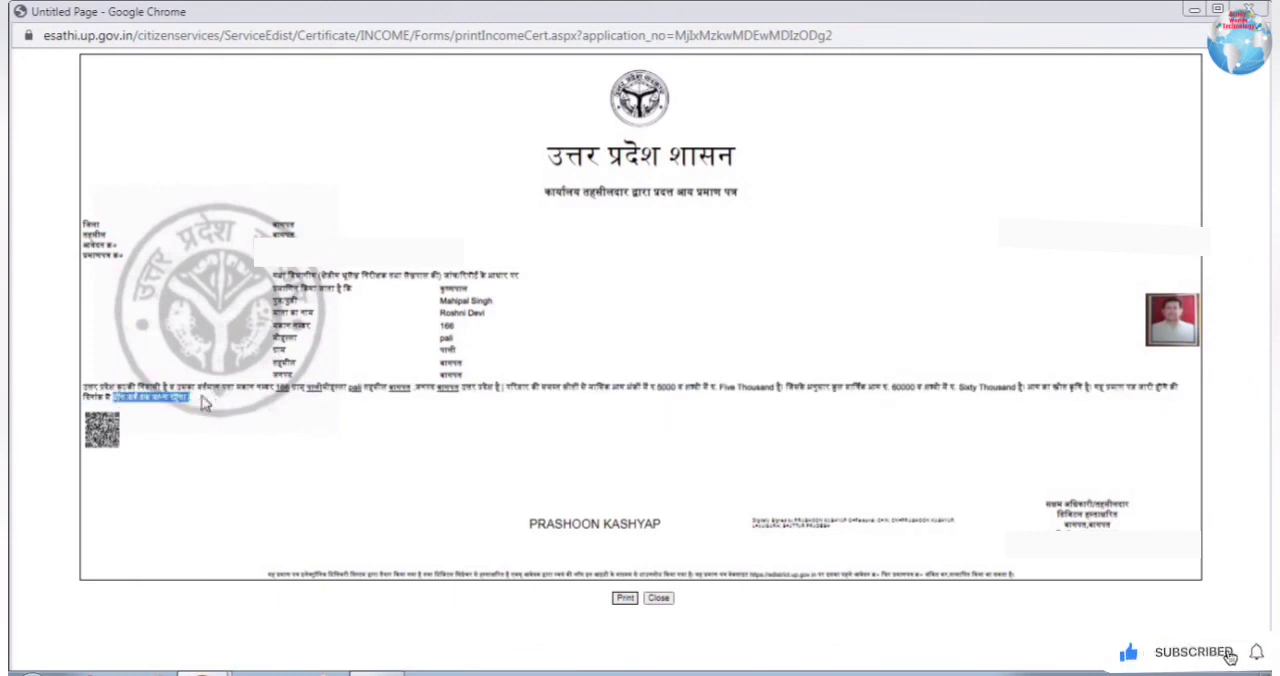
Step: Print the income certificate to PDF and save it in the Music library under the file name "income renewal"
left_click(625, 598)
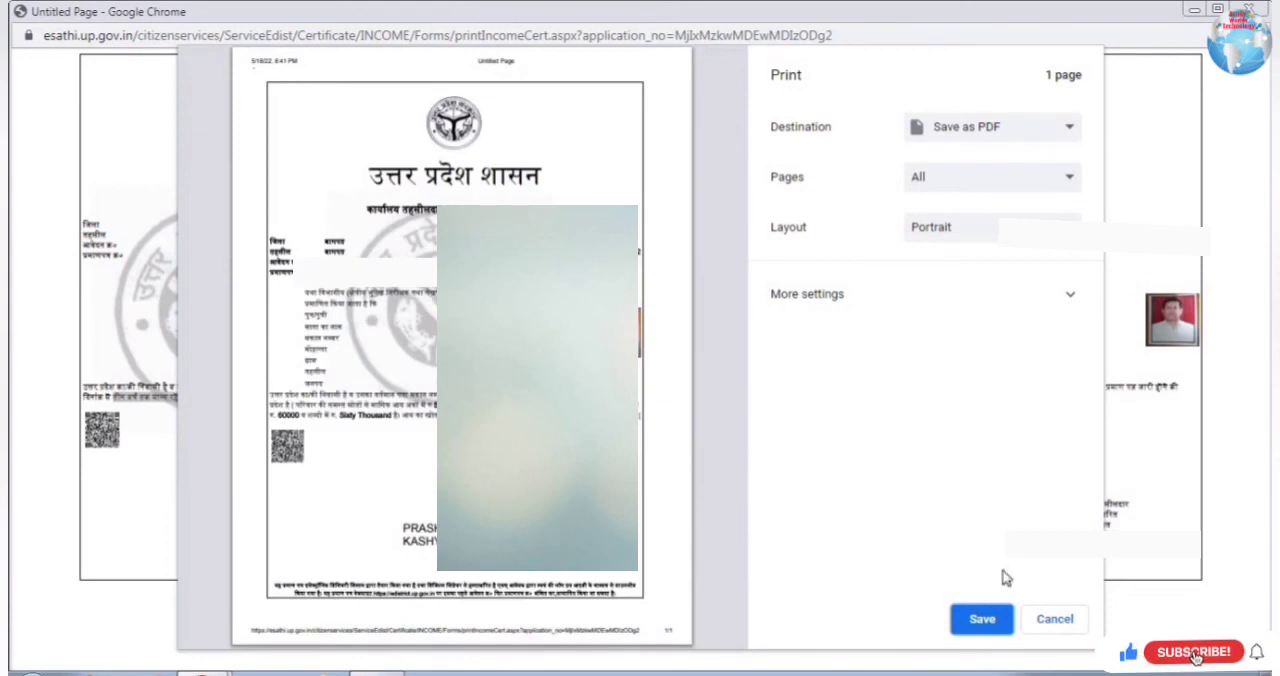
left_click(983, 621)
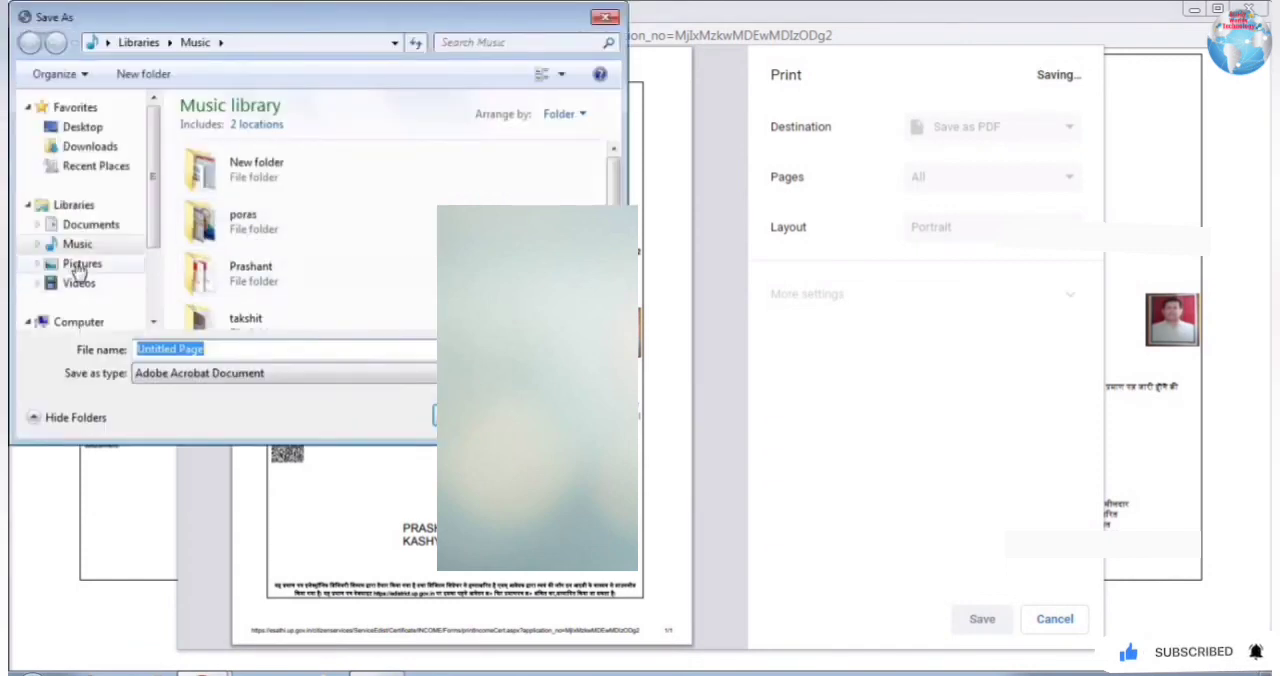
left_click(80, 248)
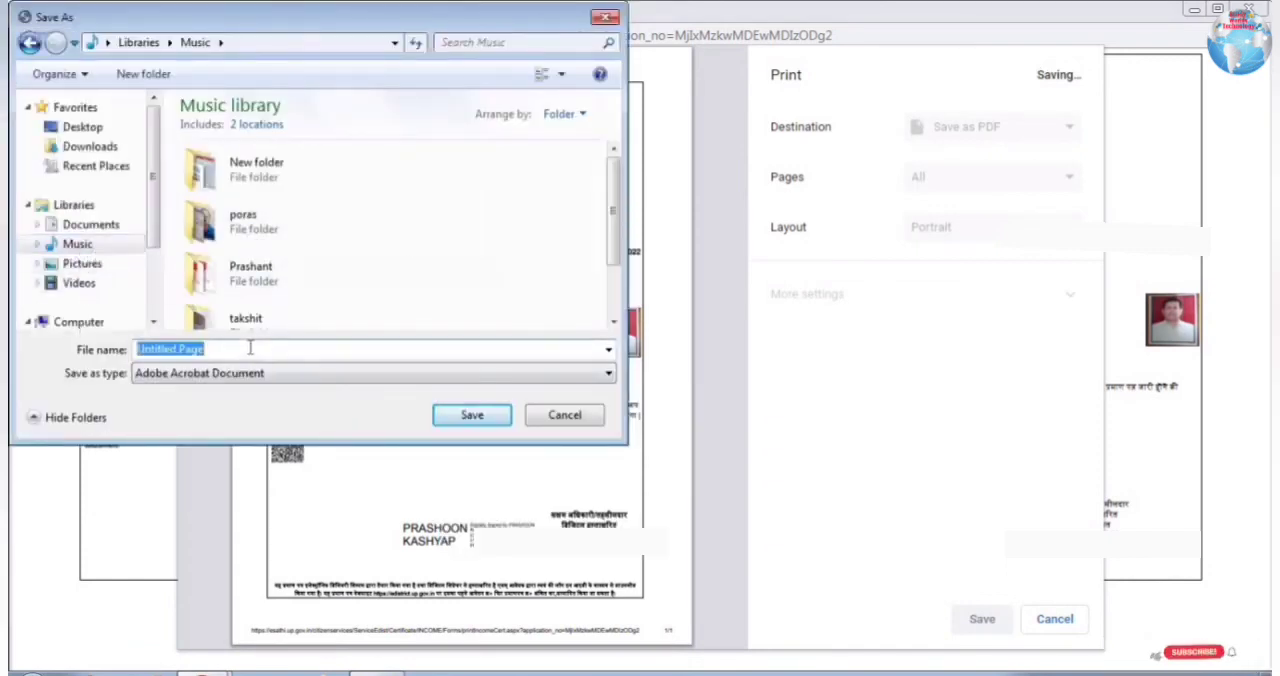
type("pr")
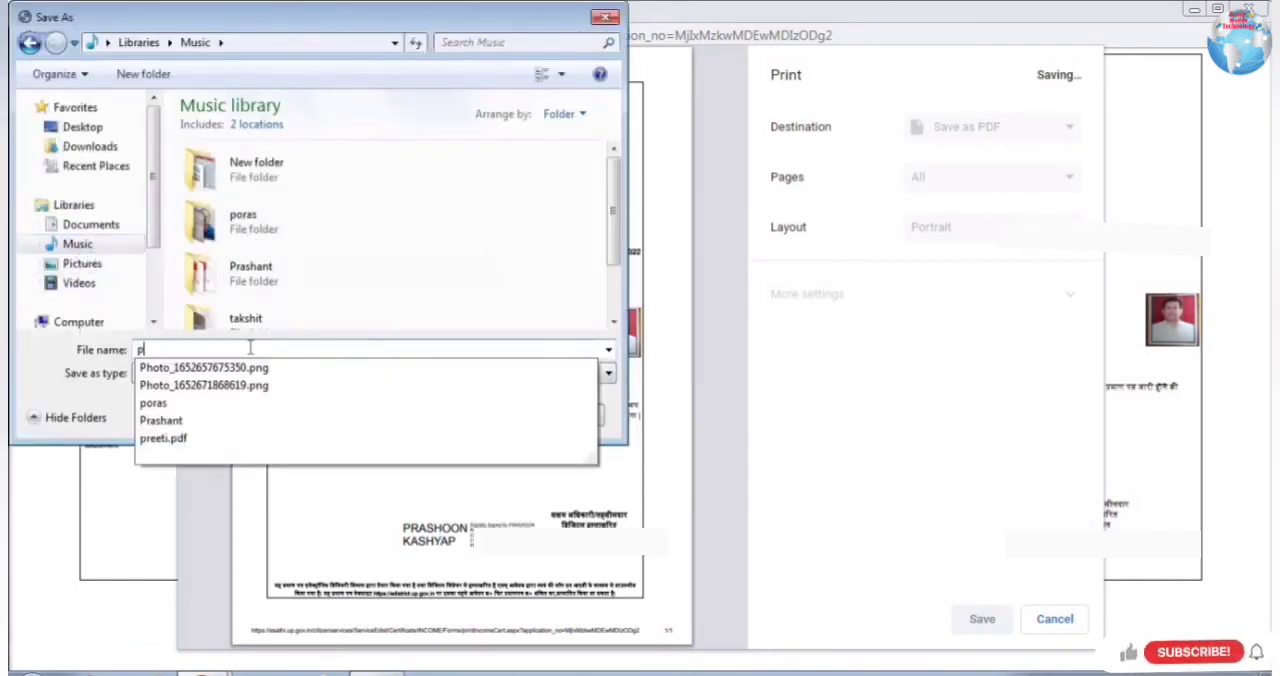
key("BackSpace")
key("BackSpace")
type("i")
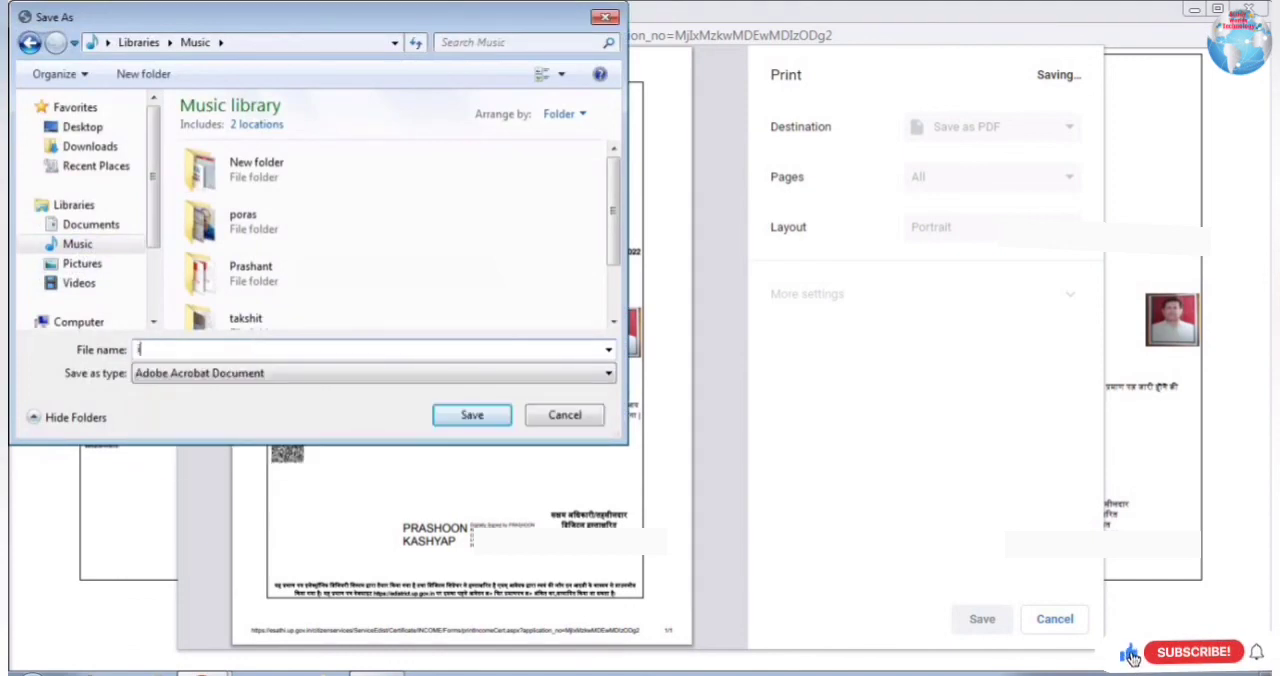
type("ncome renewal")
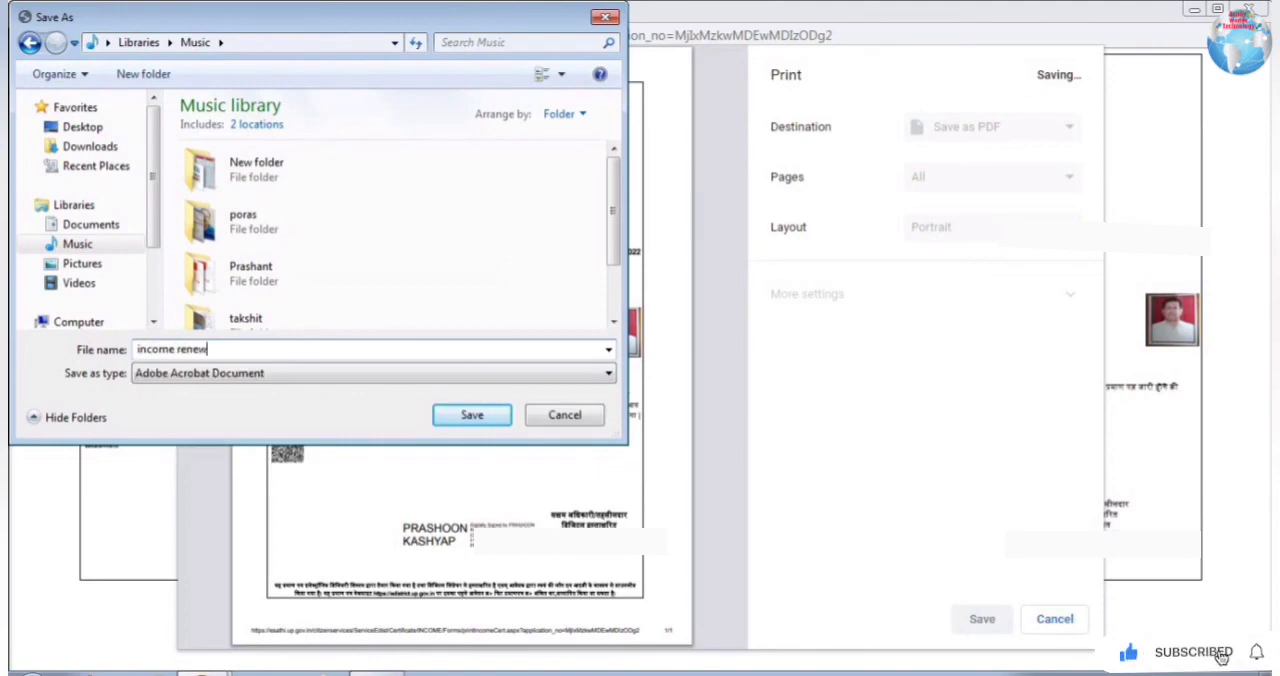
left_click(465, 422)
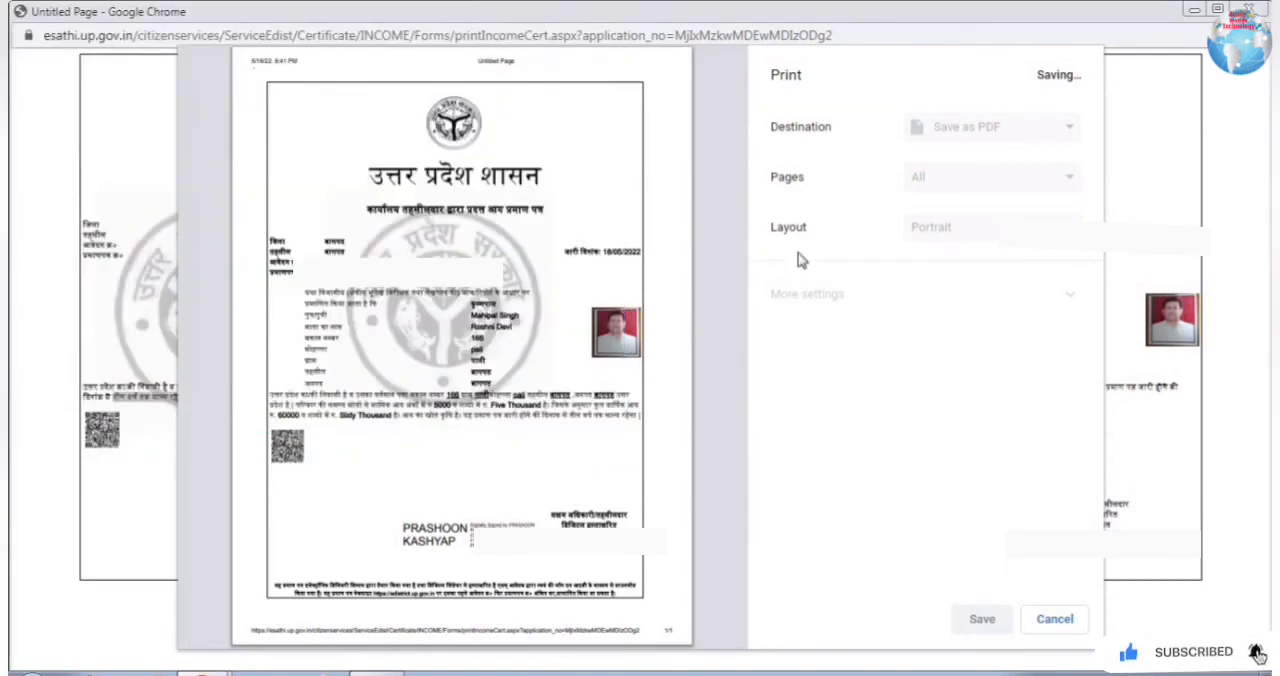